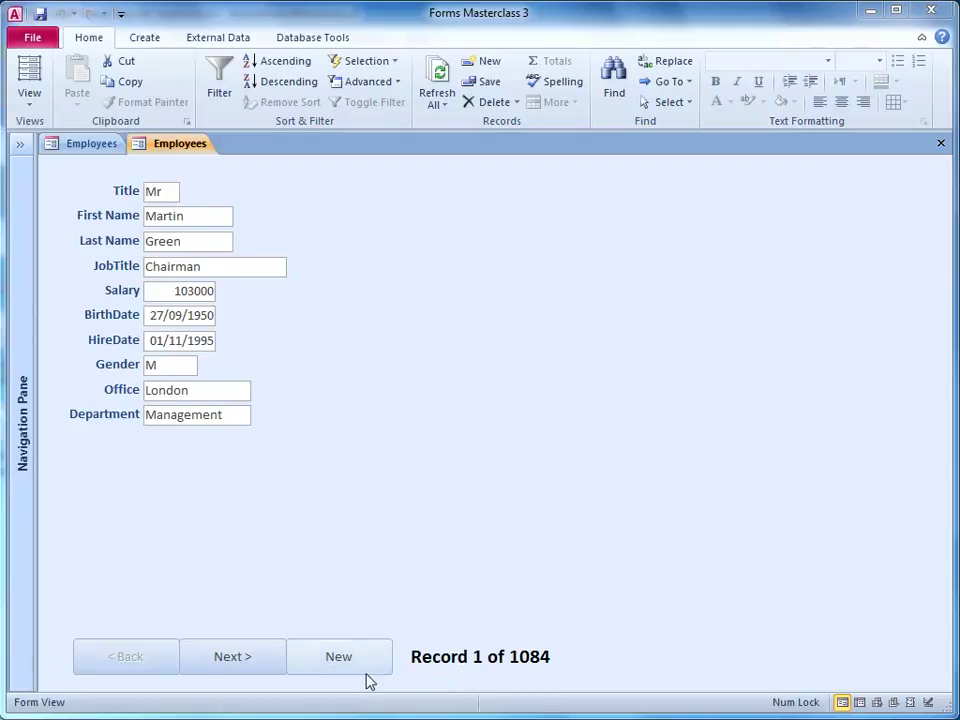
# Step forward through the first employee records in the form and return to record 1.
pyautogui.click(248, 667)
pyautogui.click(246, 664)
pyautogui.click(244, 664)
pyautogui.click(136, 666)
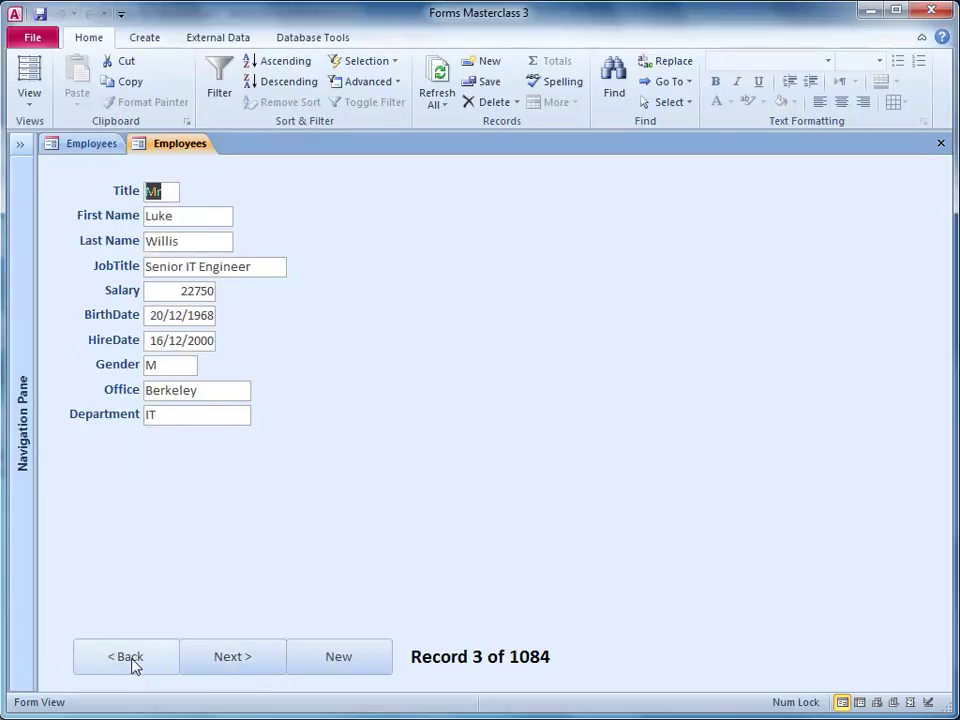
pyautogui.click(136, 666)
pyautogui.click(136, 666)
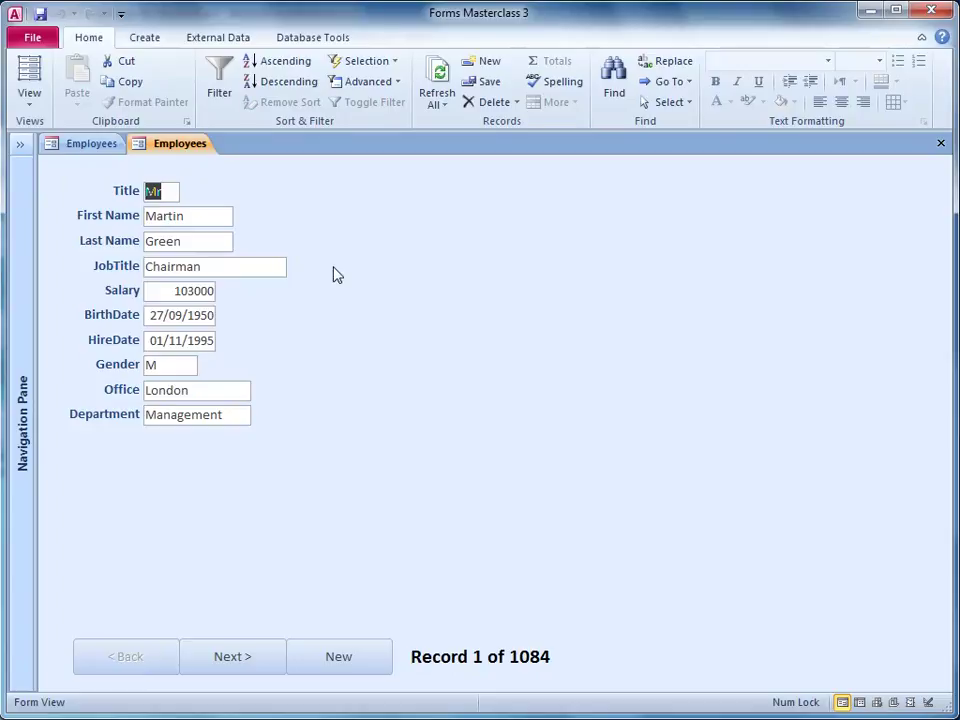
# In the other open Employees form, jump to a different employee's record using the Go To Record list.
pyautogui.click(102, 146)
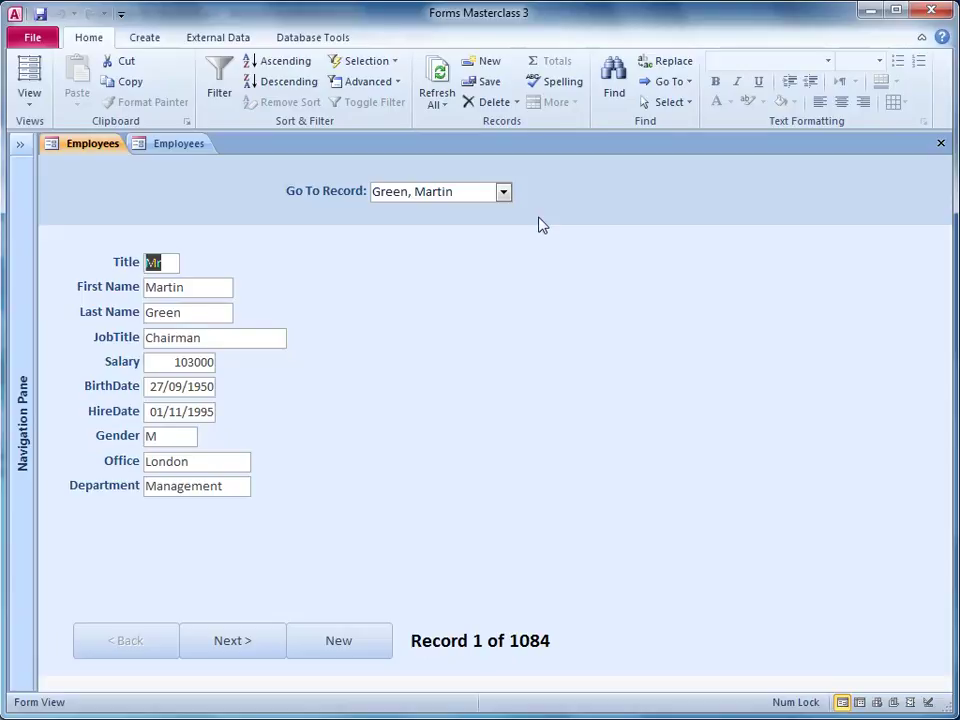
pyautogui.click(504, 194)
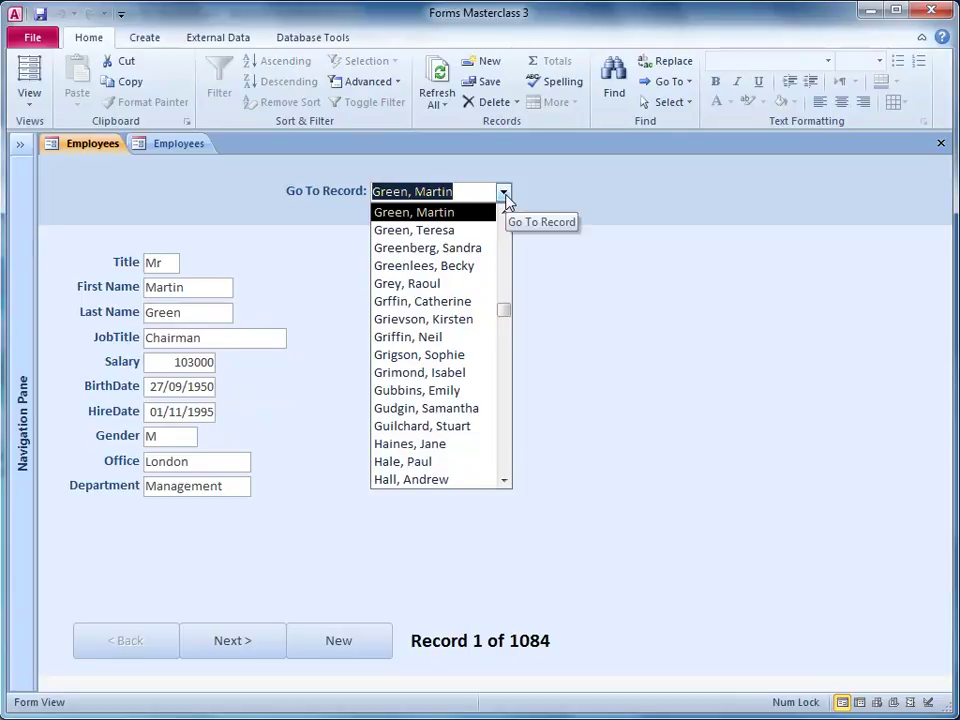
pyautogui.moveTo(510, 316); pyautogui.dragTo(512, 281)
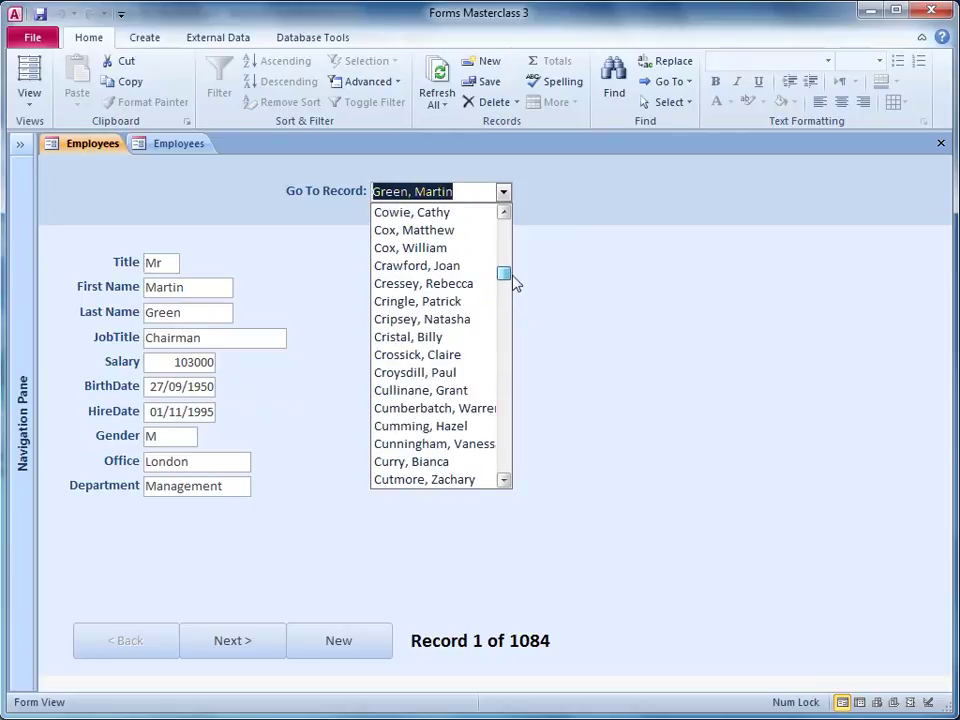
pyautogui.click(434, 248)
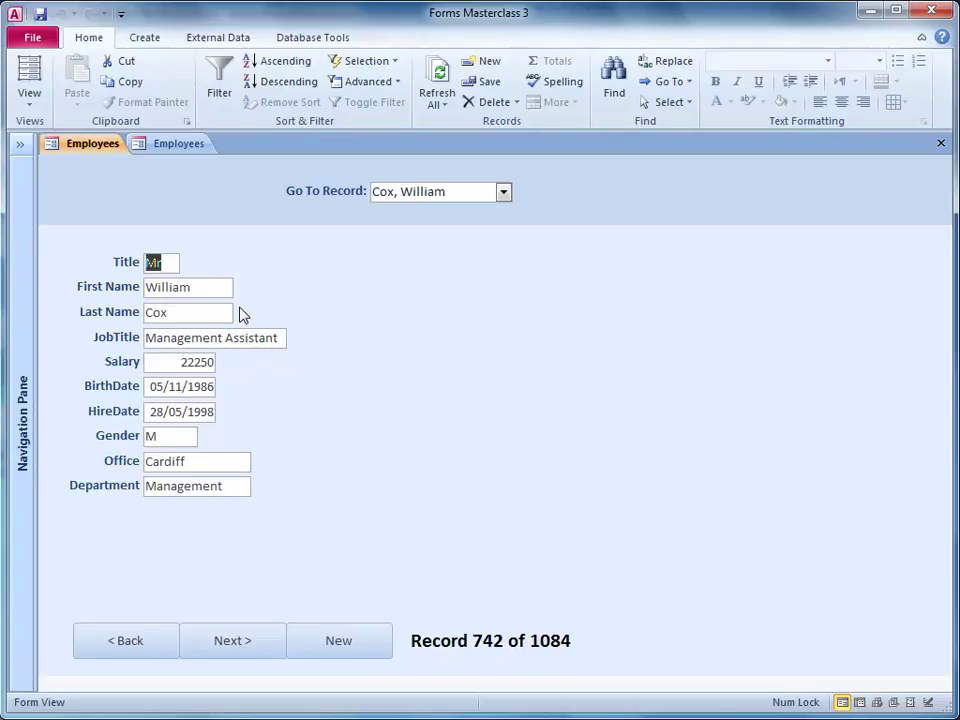
# Return to the Employees form without the record list and open it in Design View.
pyautogui.click(180, 145)
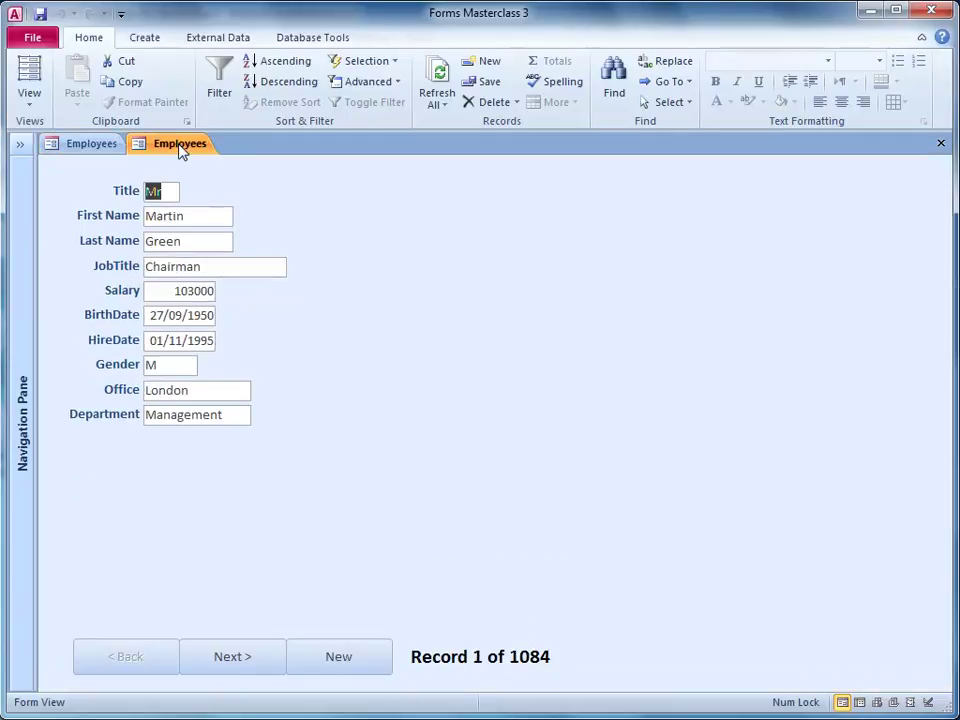
pyautogui.click(30, 113)
pyautogui.click(100, 347)
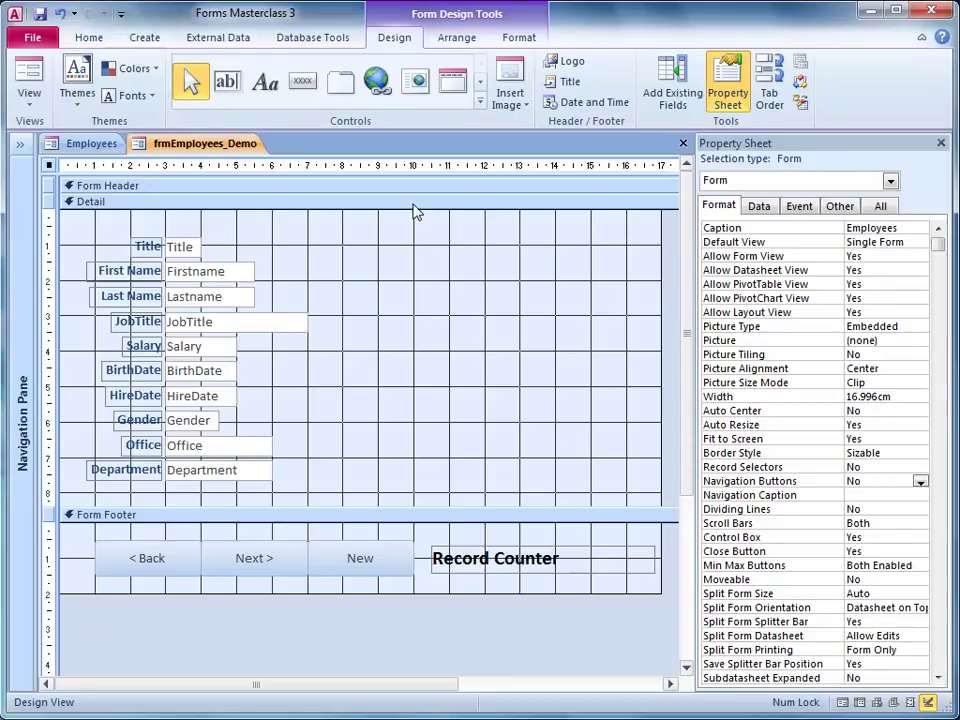
# Open up the Form Header section and set its height to 2 cm.
pyautogui.moveTo(421, 193); pyautogui.dragTo(435, 280)
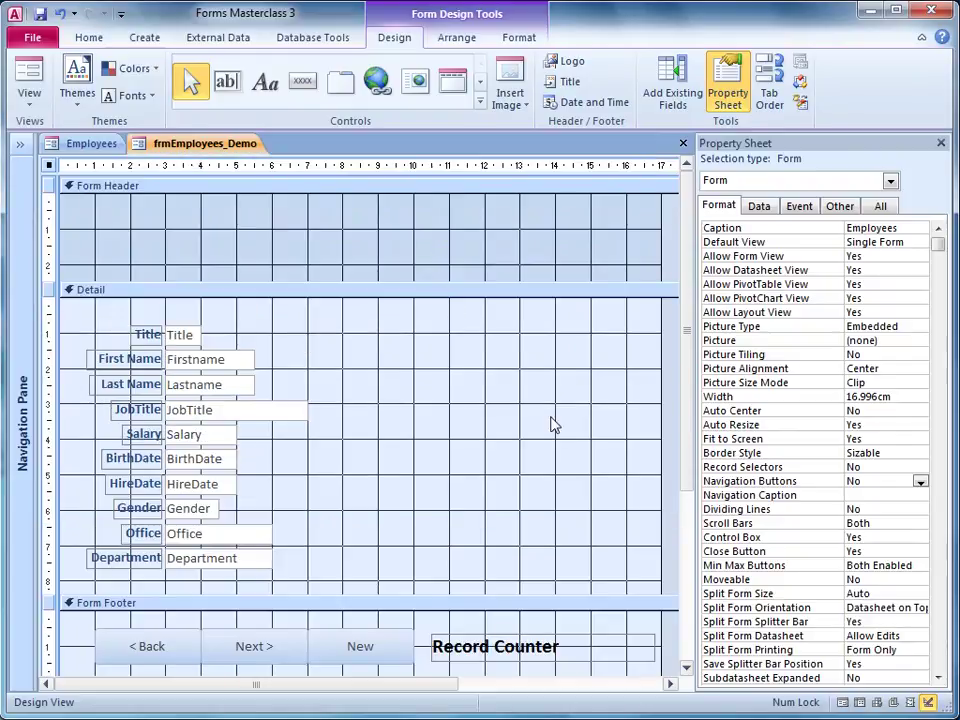
pyautogui.click(482, 188)
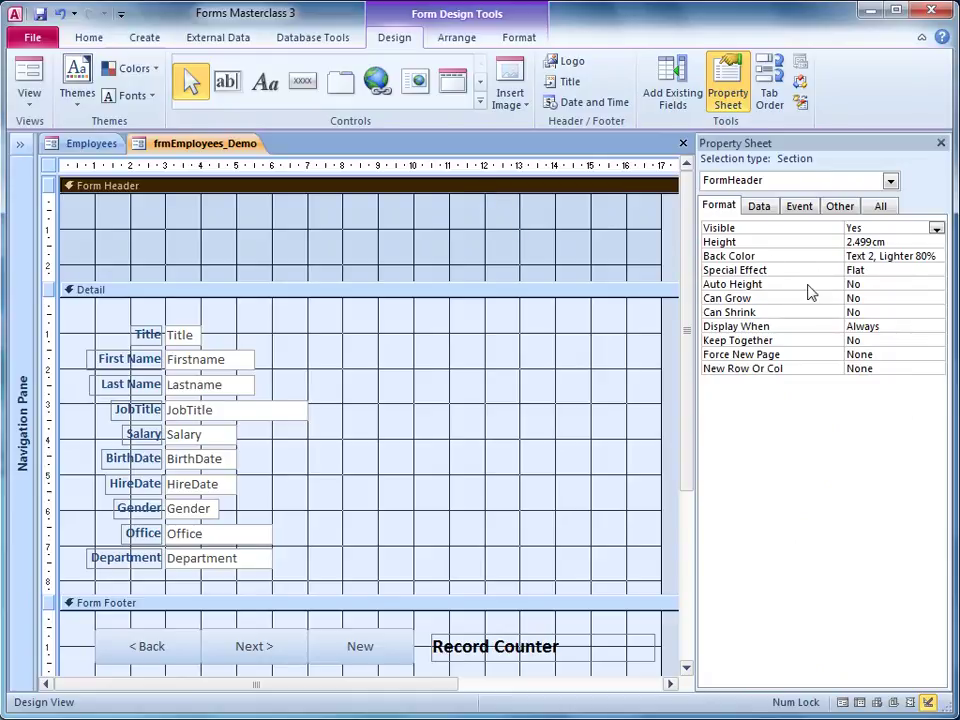
pyautogui.click(823, 243)
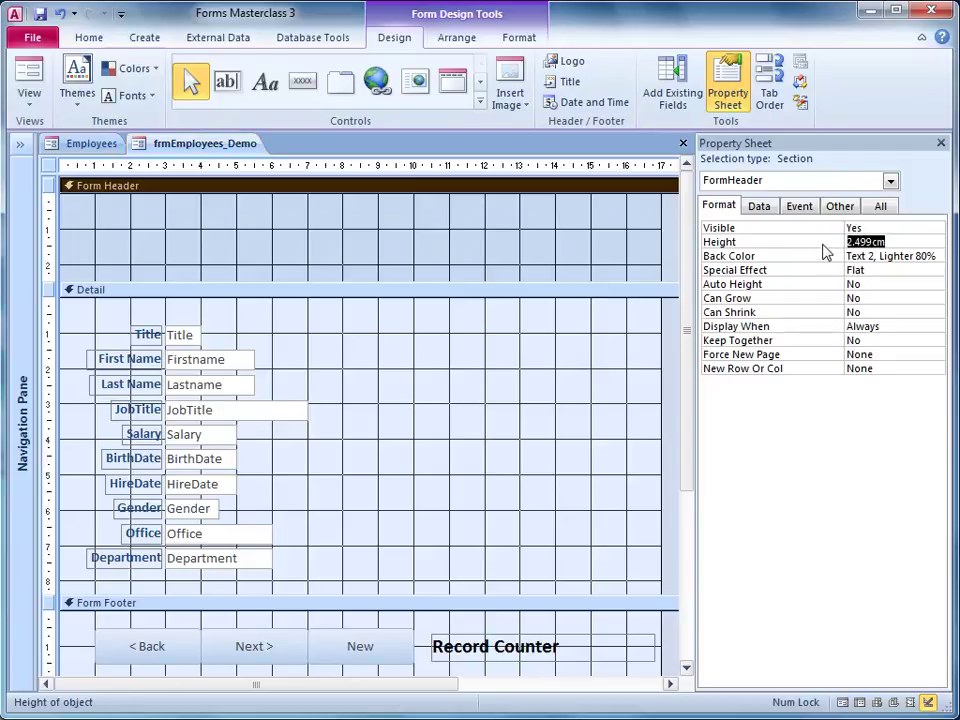
pyautogui.write('2')
pyautogui.press('Return')
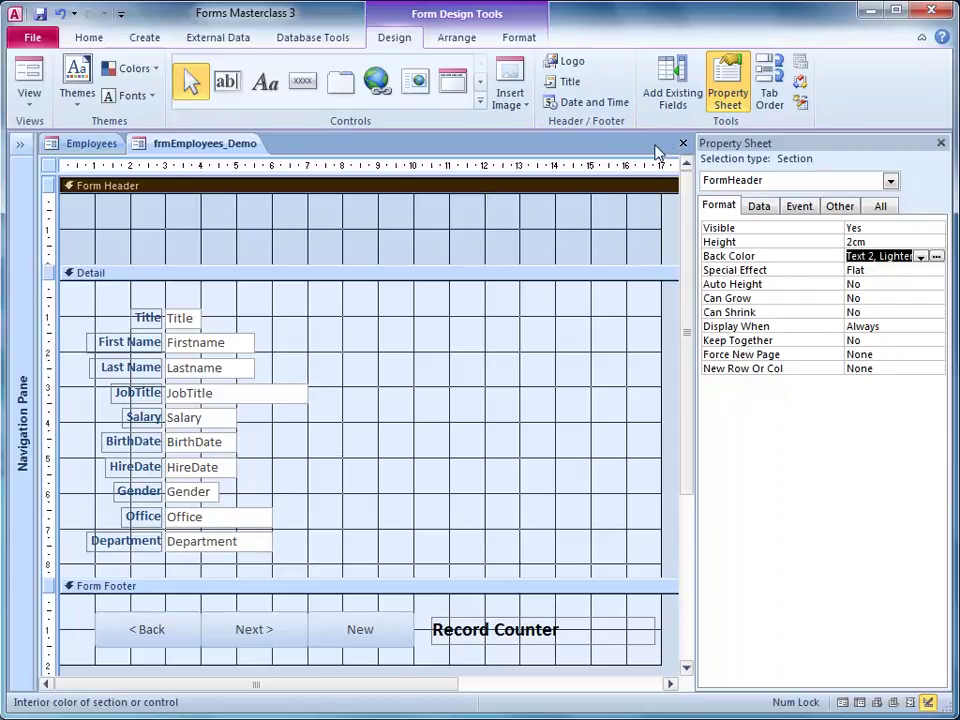
# Place an unbound combo box in the Form Header, about 7.7 cm from the form's left edge and 0.7 cm down.
pyautogui.click(668, 108)
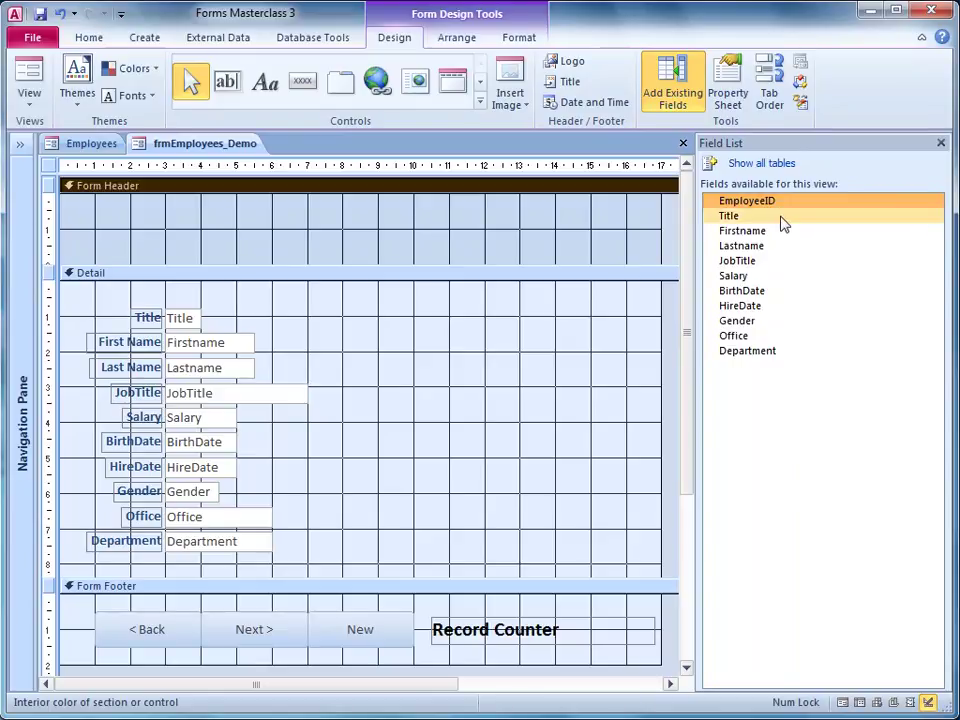
pyautogui.click(733, 92)
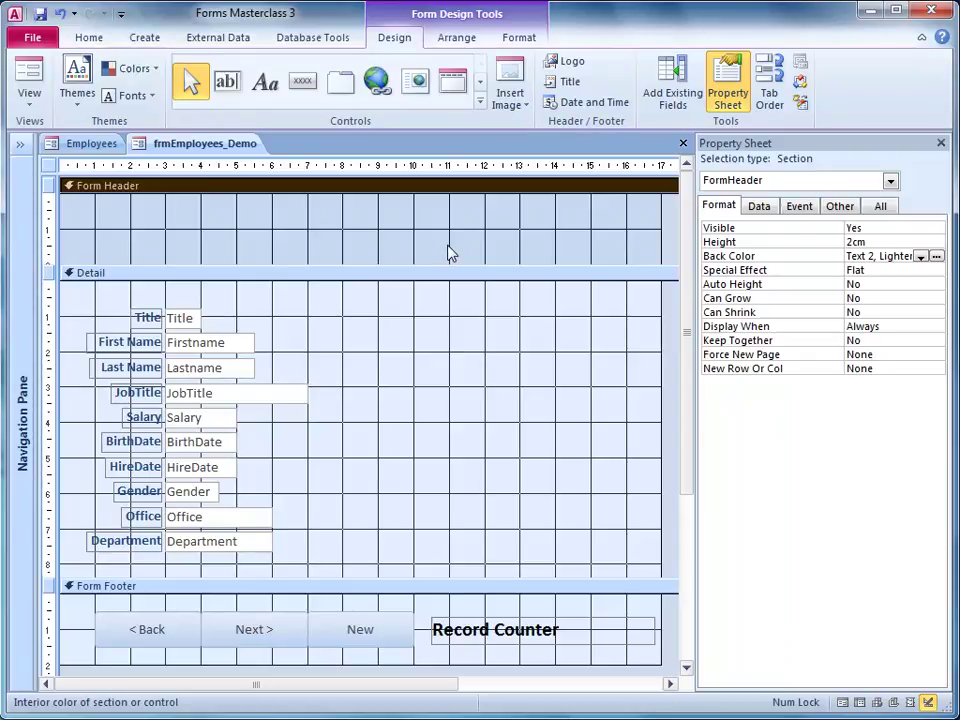
pyautogui.click(480, 101)
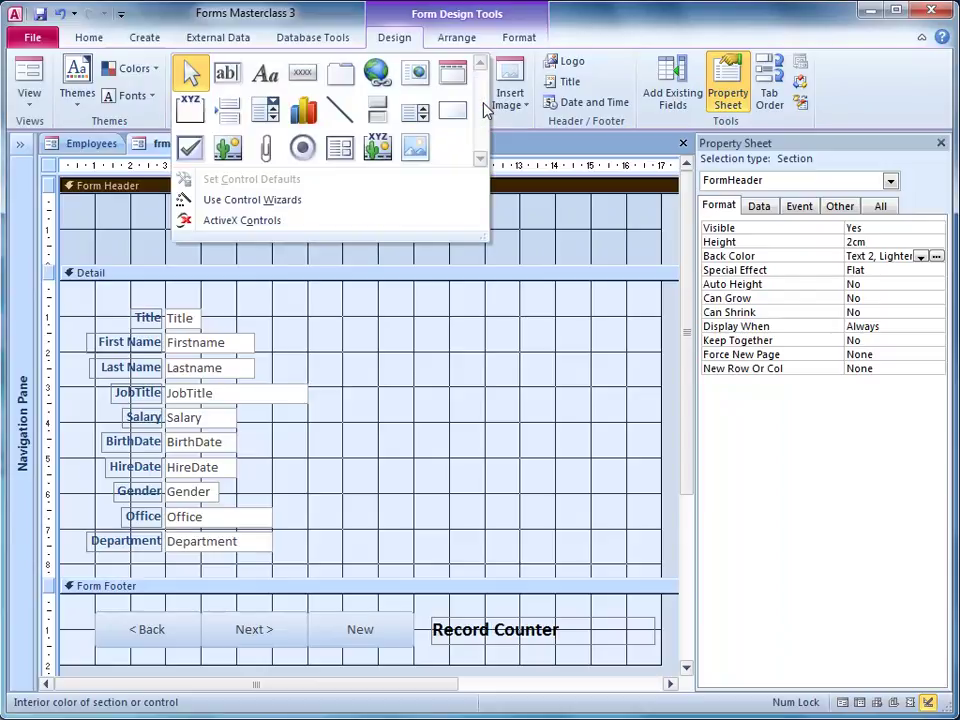
pyautogui.click(266, 113)
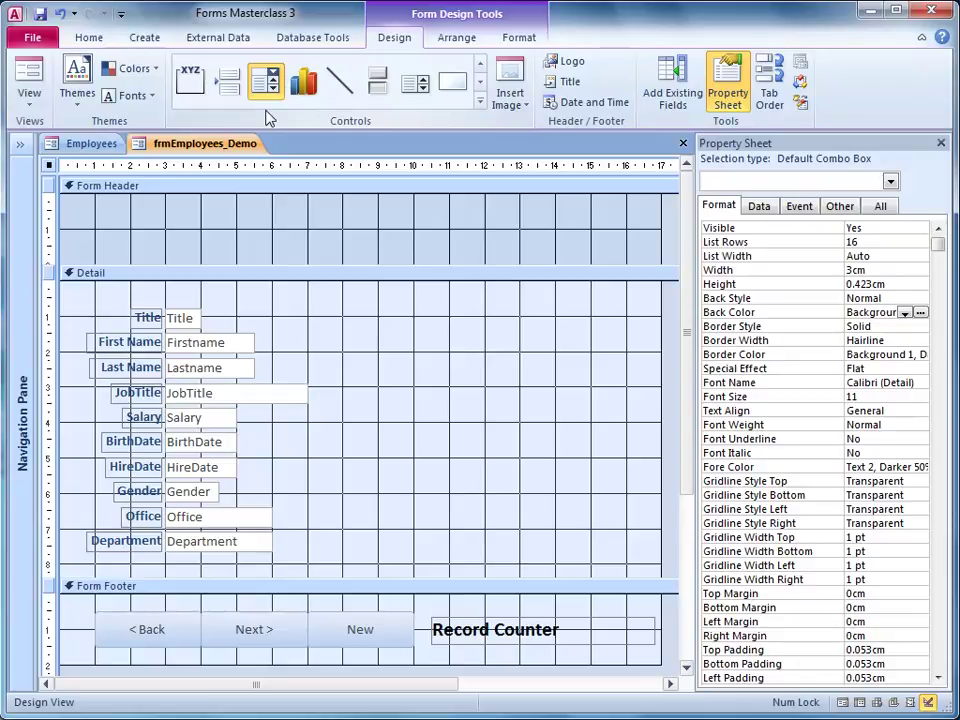
pyautogui.click(331, 218)
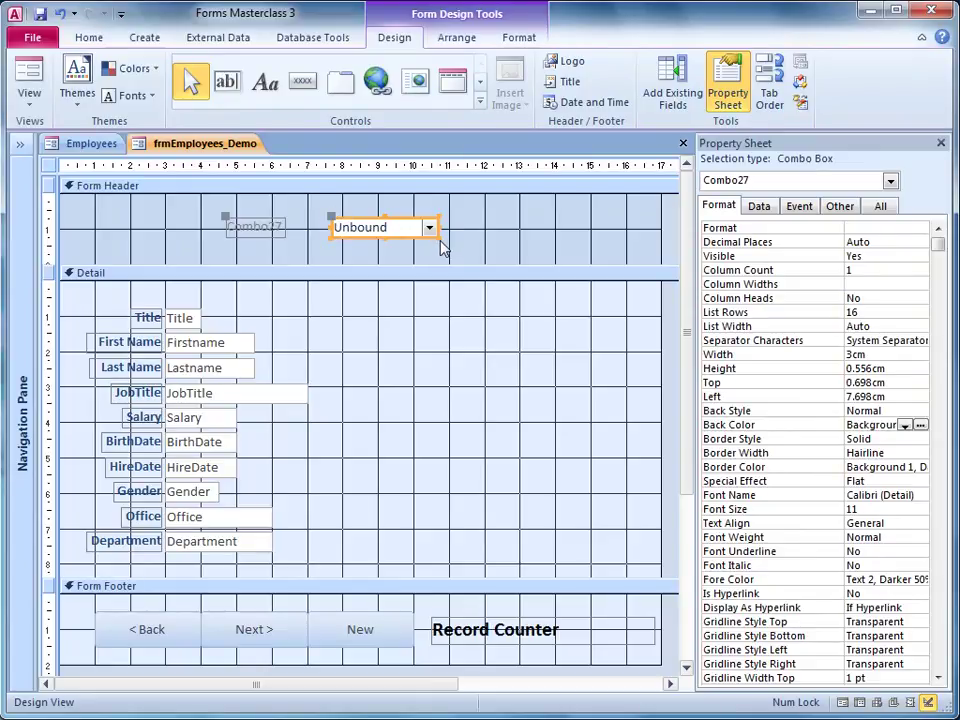
# Name the new combo box cboGoToRecord.
pyautogui.click(840, 207)
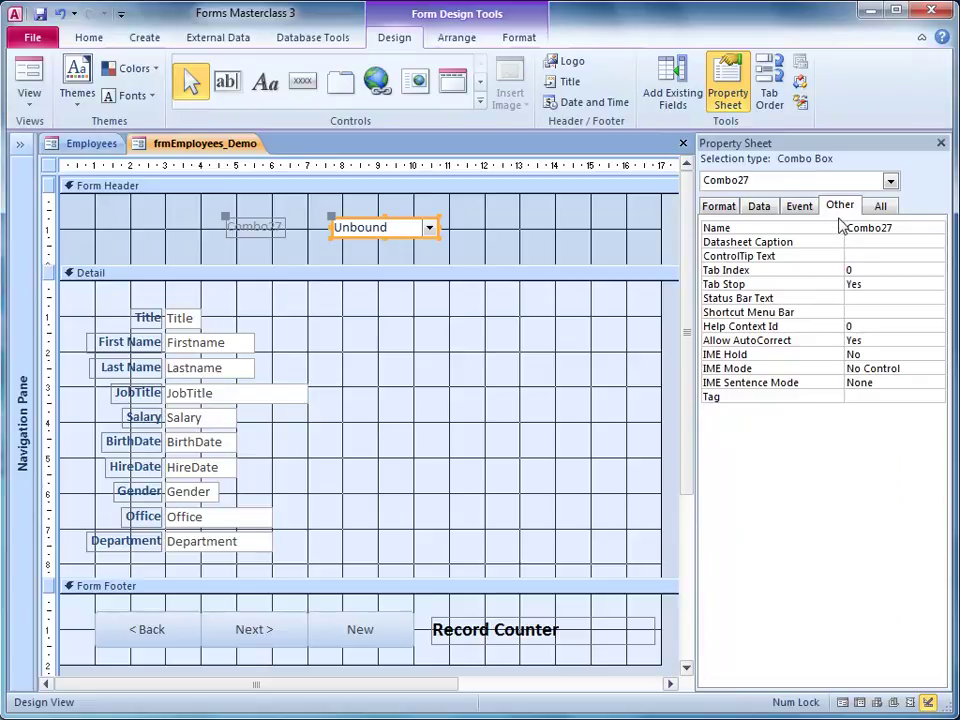
pyautogui.click(806, 233)
pyautogui.write('c')
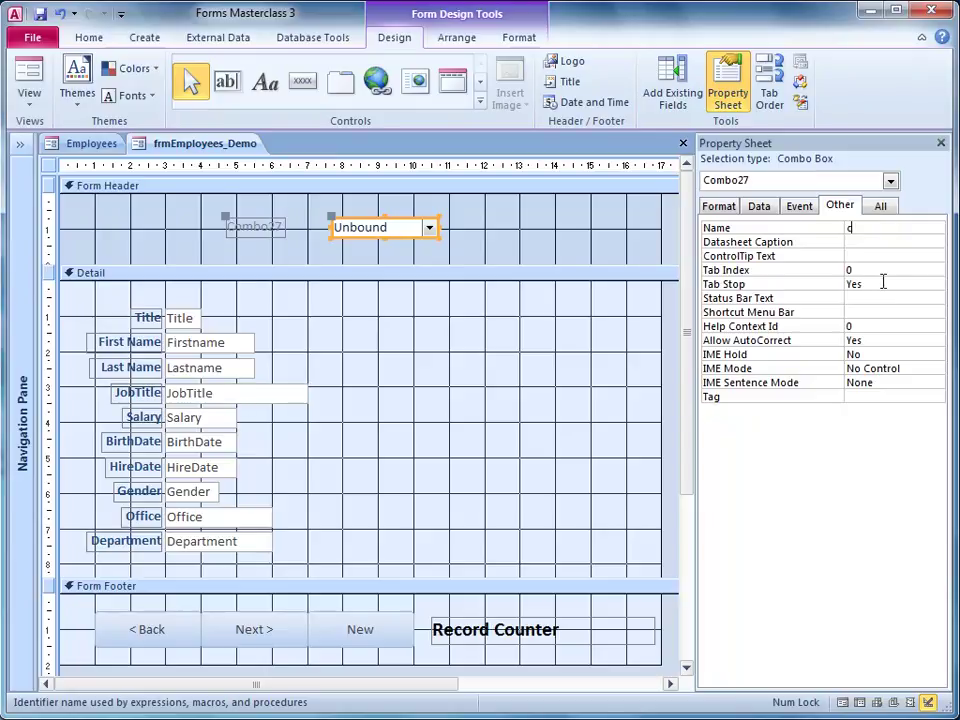
pyautogui.write('boGoToRecord')
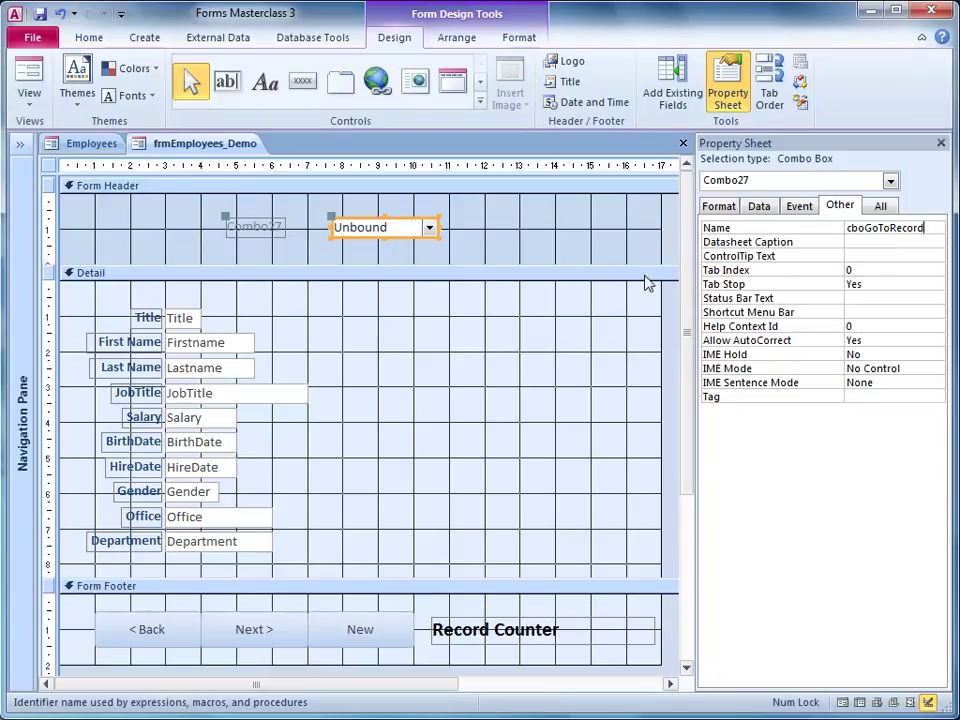
# Set the caption of the combo box's label to "Go To Record:".
pyautogui.click(258, 228)
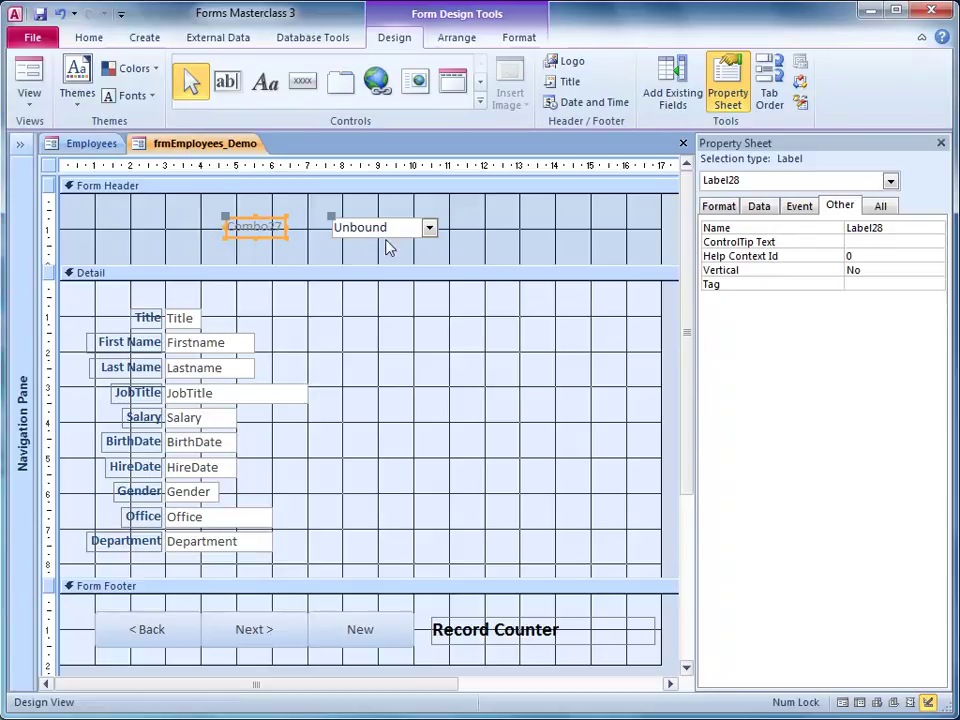
pyautogui.click(733, 211)
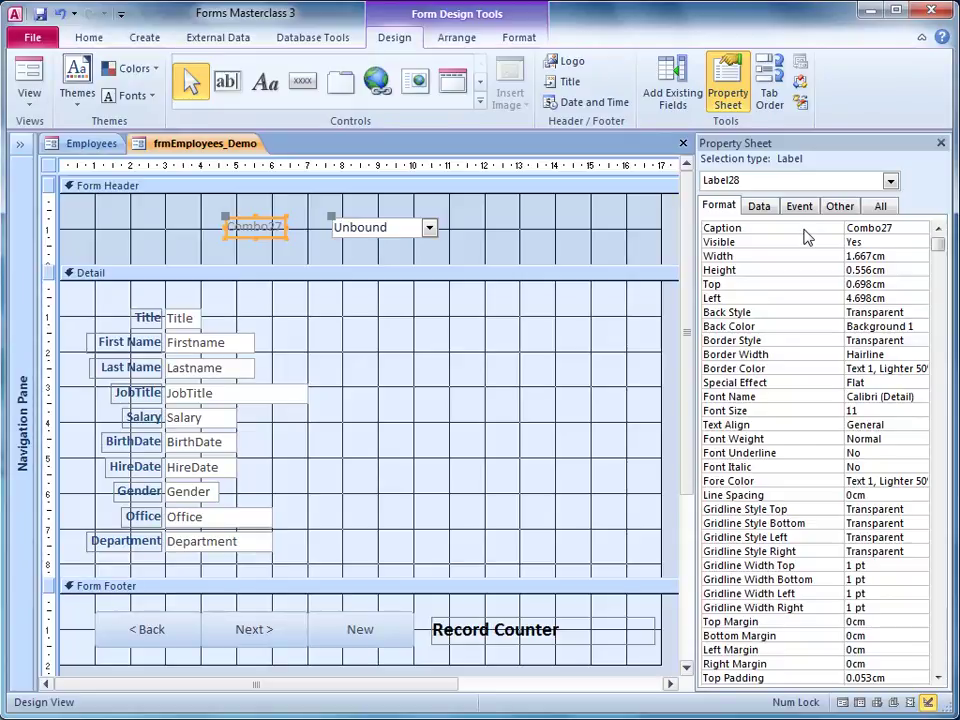
pyautogui.click(746, 232)
pyautogui.write('G')
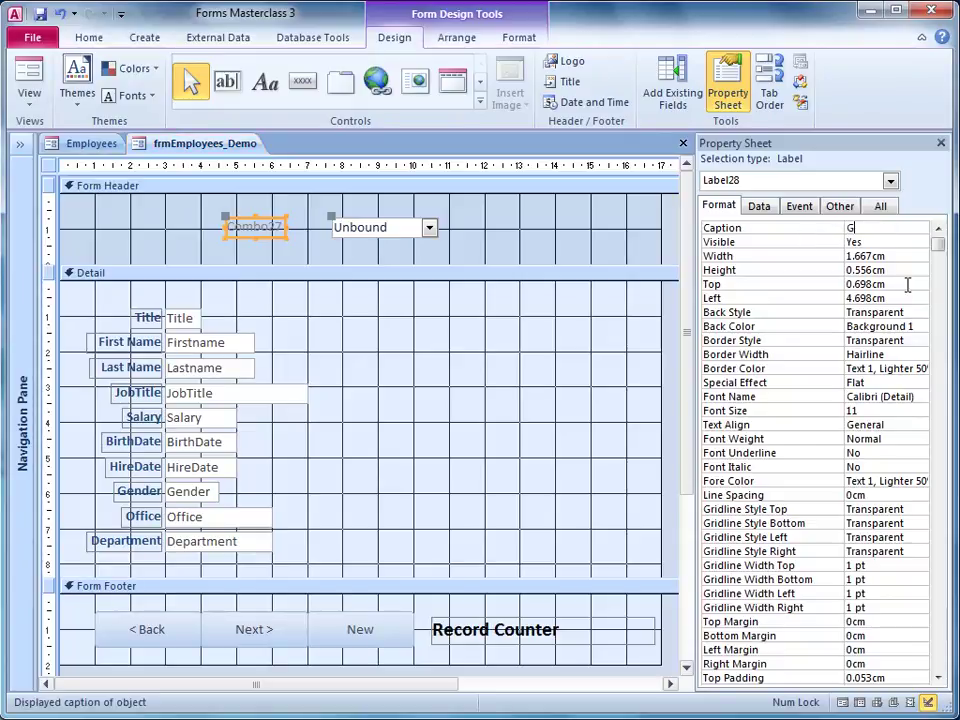
pyautogui.write('o To Record:')
pyautogui.click(900, 242)
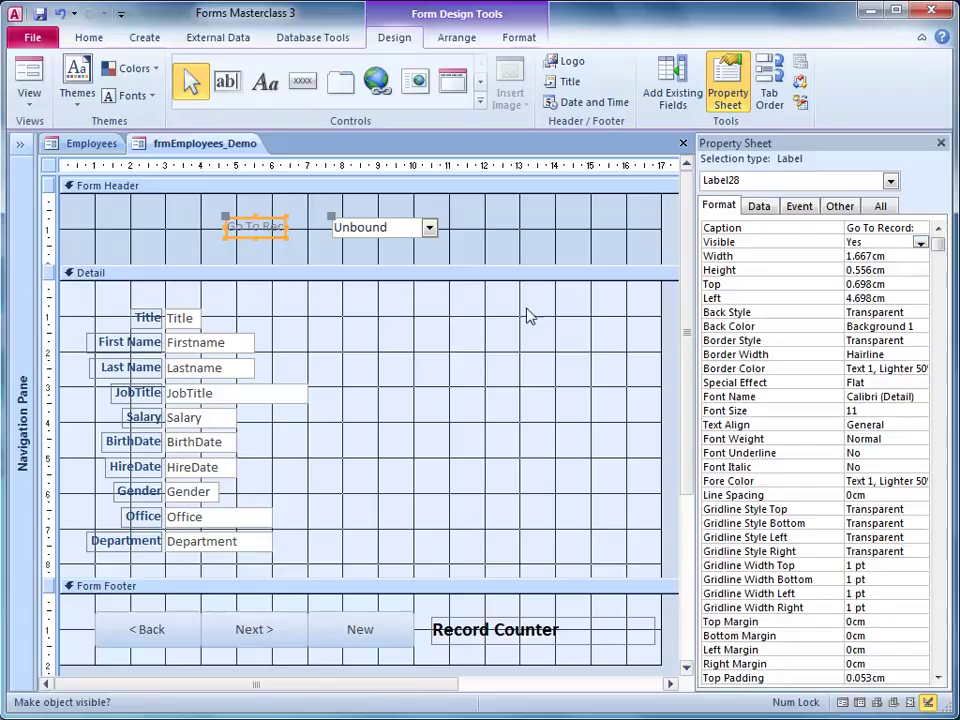
# Set the ControlTip Text of the cboGoToRecord combo box to "Go To Record".
pyautogui.click(395, 230)
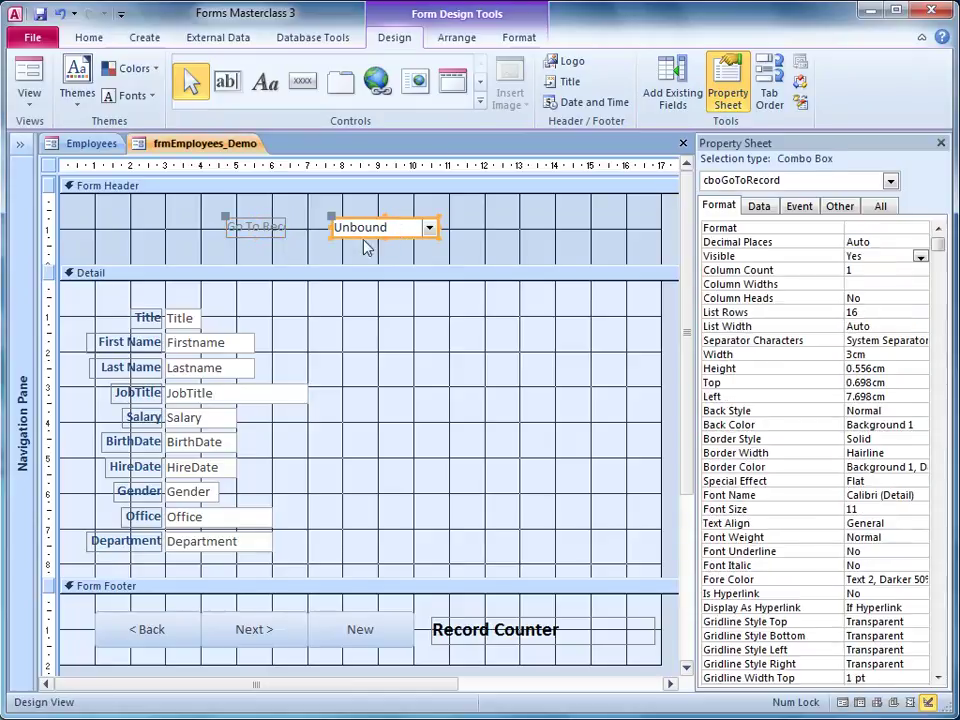
pyautogui.click(840, 208)
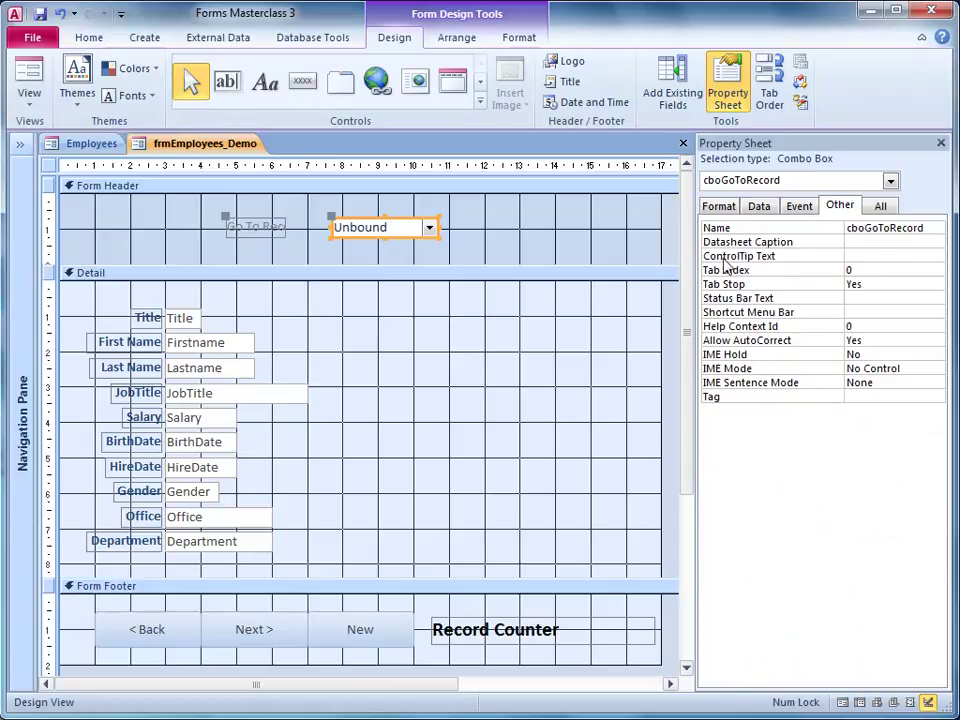
pyautogui.click(864, 257)
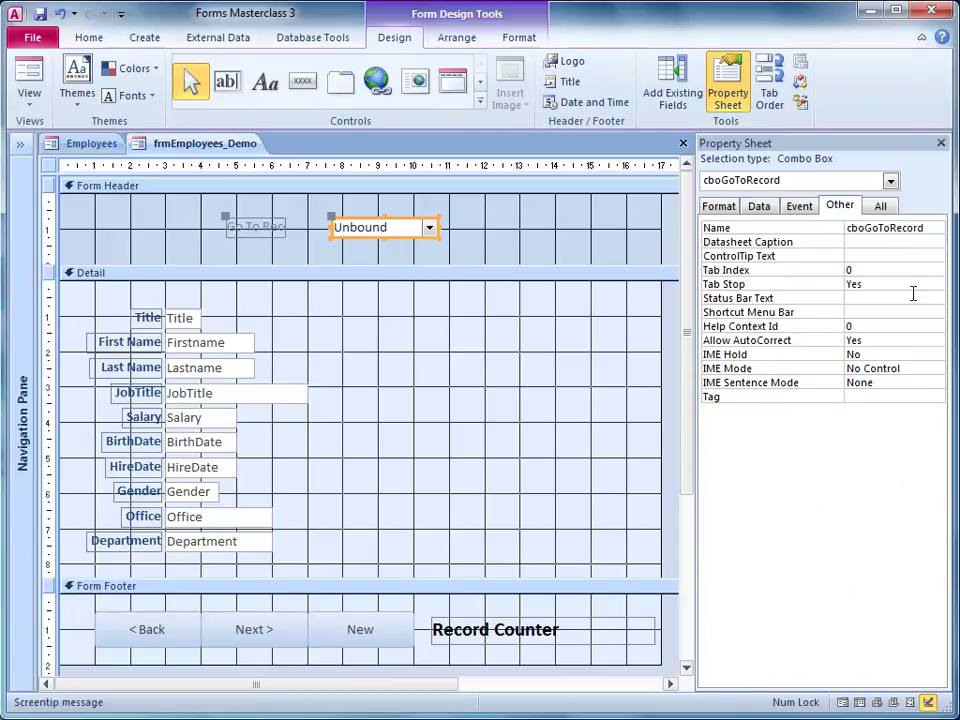
pyautogui.write('Go To Record')
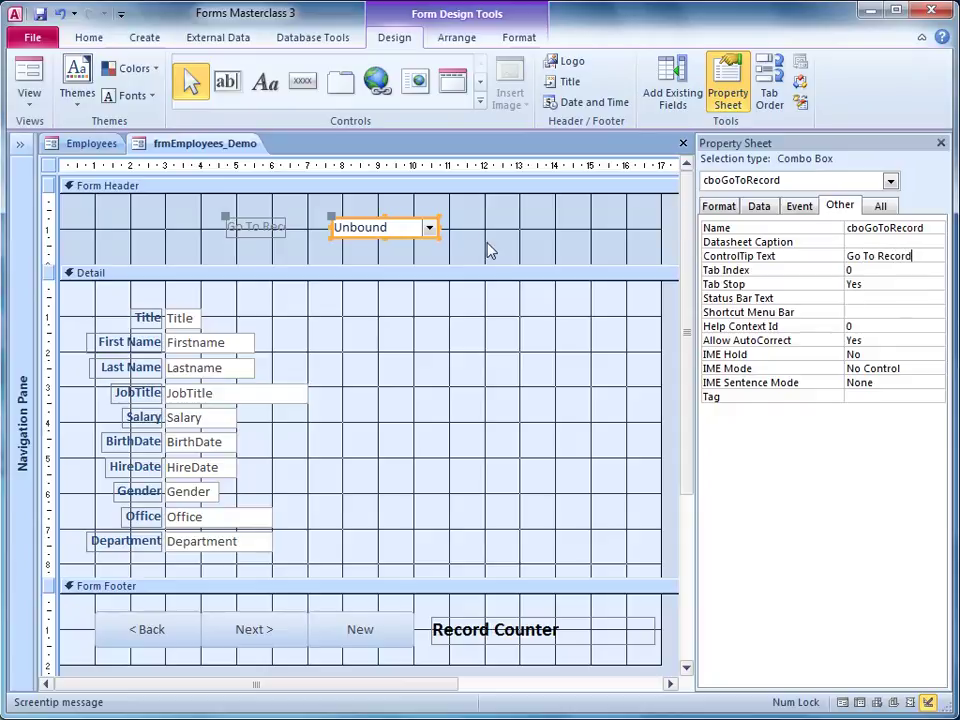
pyautogui.click(487, 251)
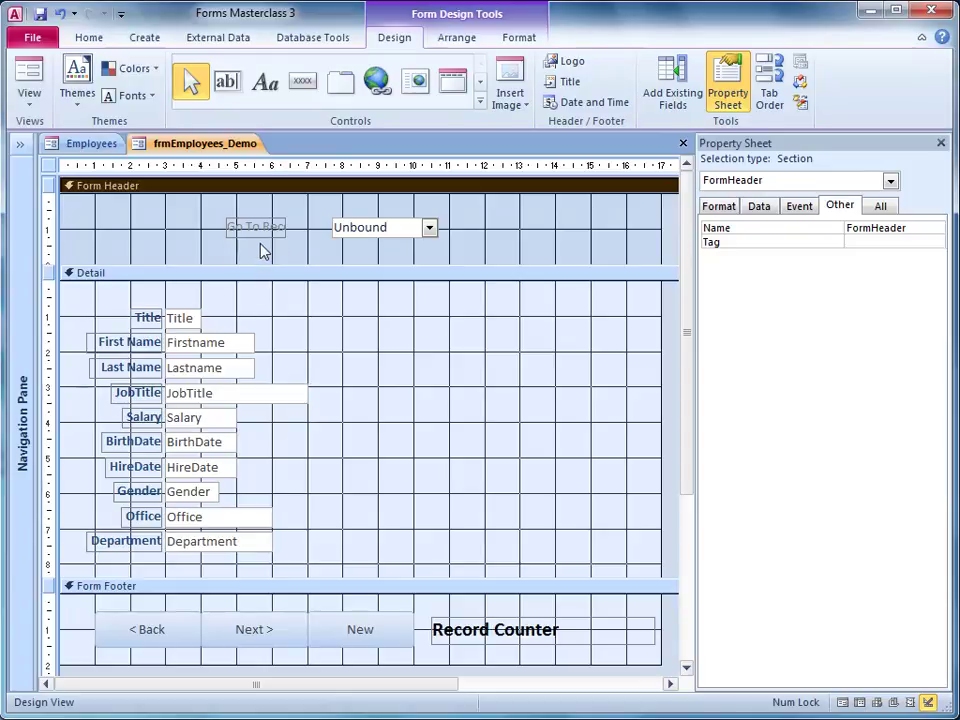
# Copy the Title label's formatting onto the "Go To Record:" label with Format Painter and select that label.
pyautogui.click(526, 43)
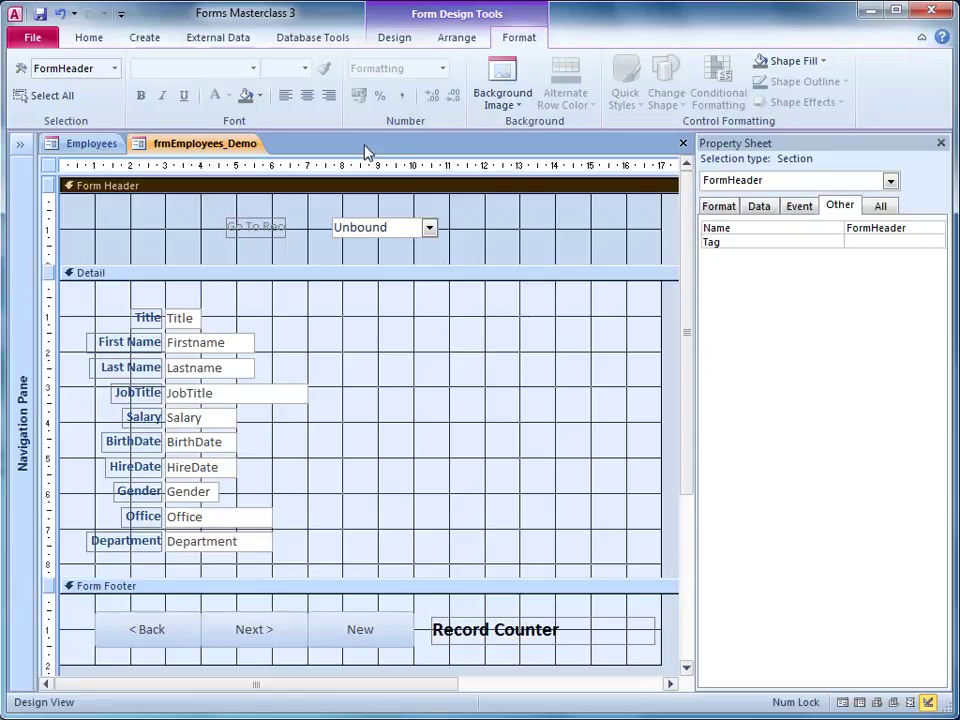
pyautogui.click(248, 233)
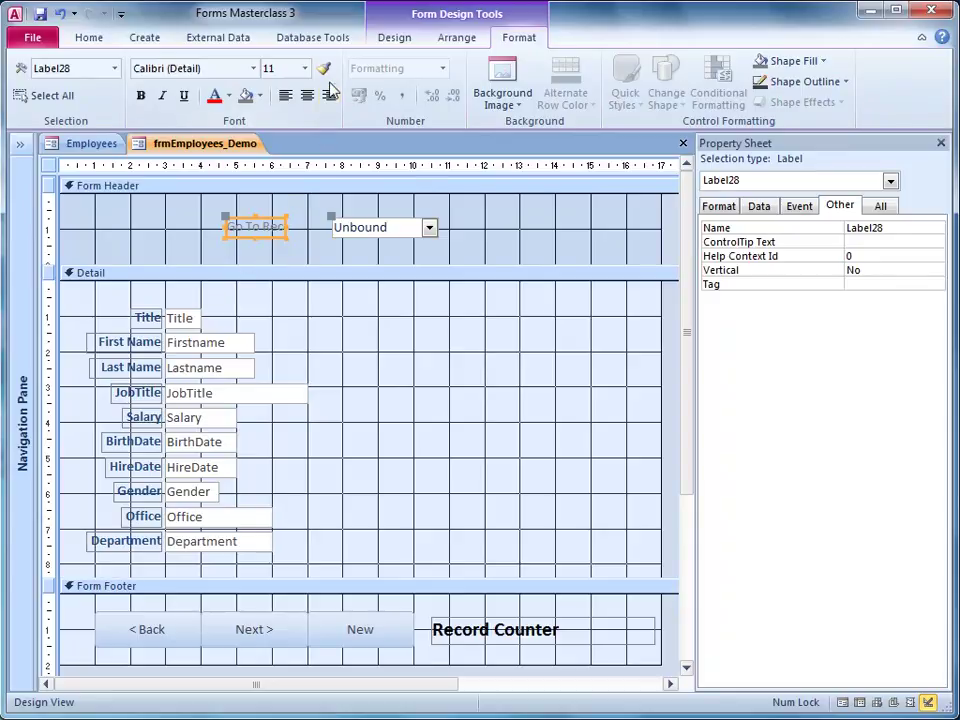
pyautogui.click(148, 326)
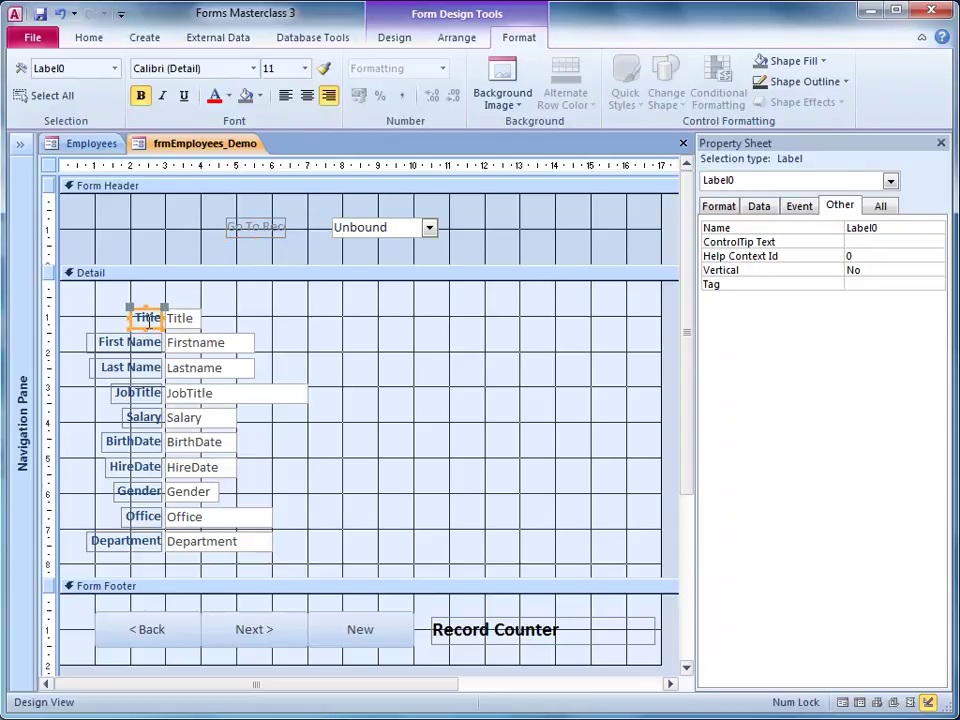
pyautogui.click(325, 70)
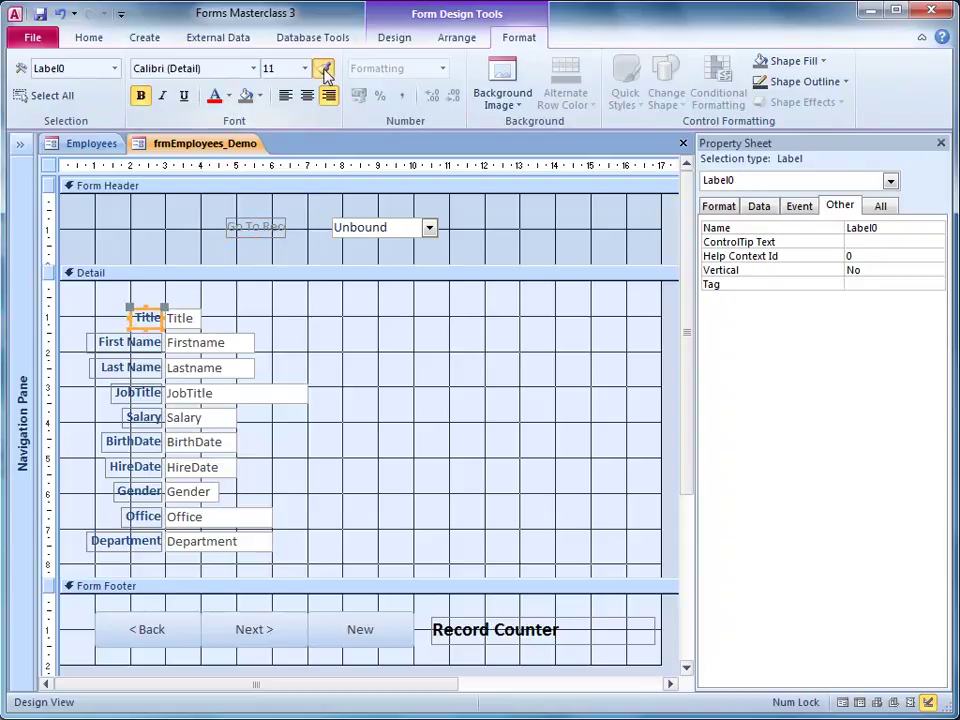
pyautogui.click(265, 236)
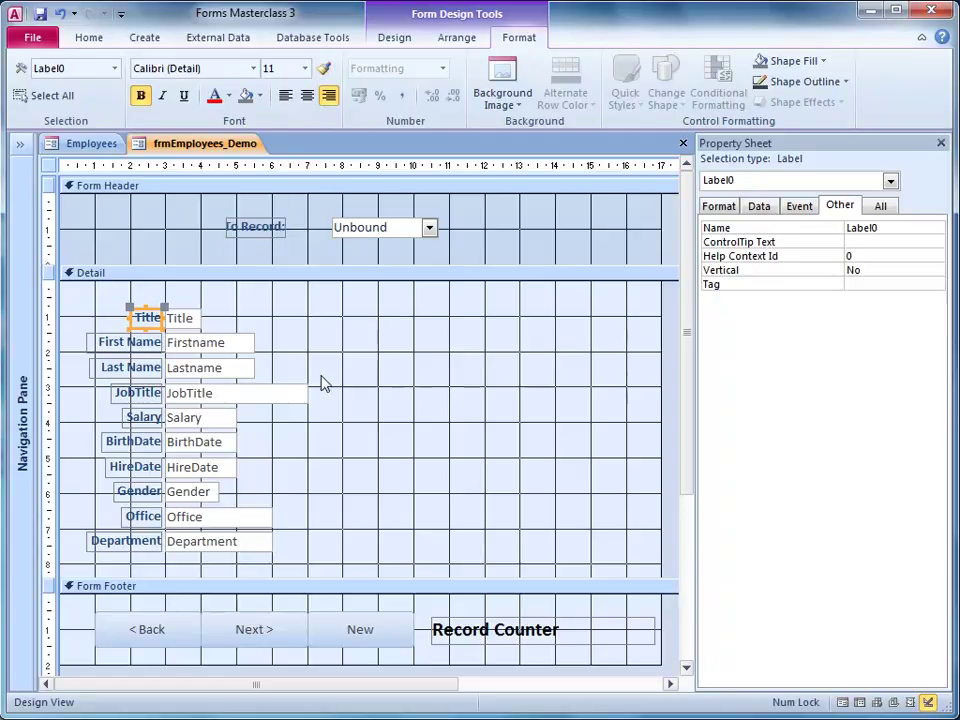
pyautogui.click(285, 235)
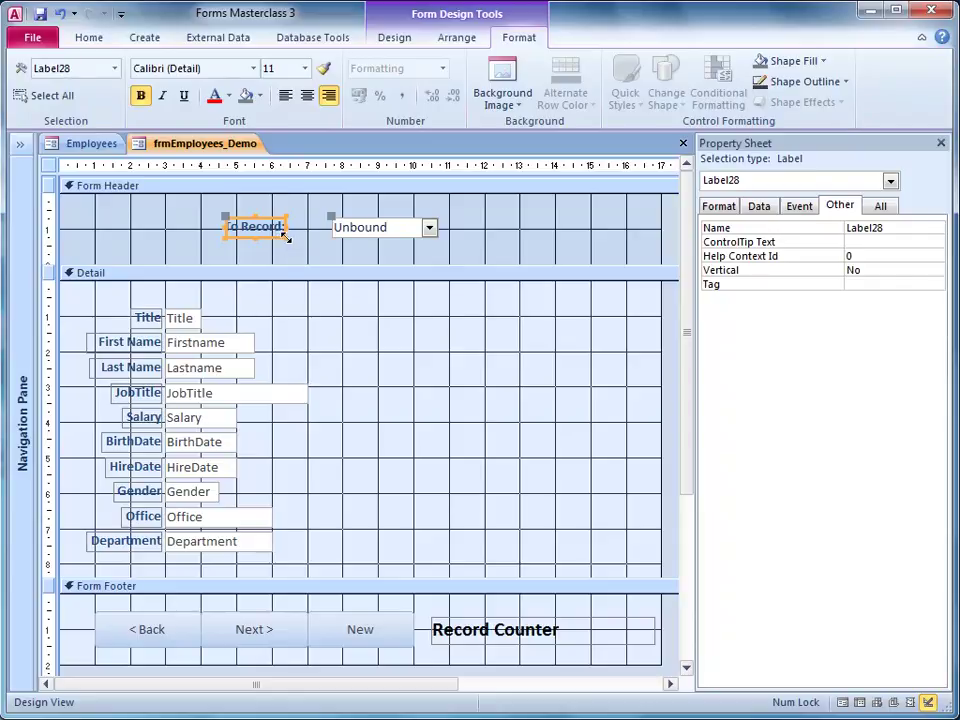
# Size the "Go To Record:" label to fit its whole caption and place it directly against the combo box.
pyautogui.doubleClick(287, 237)
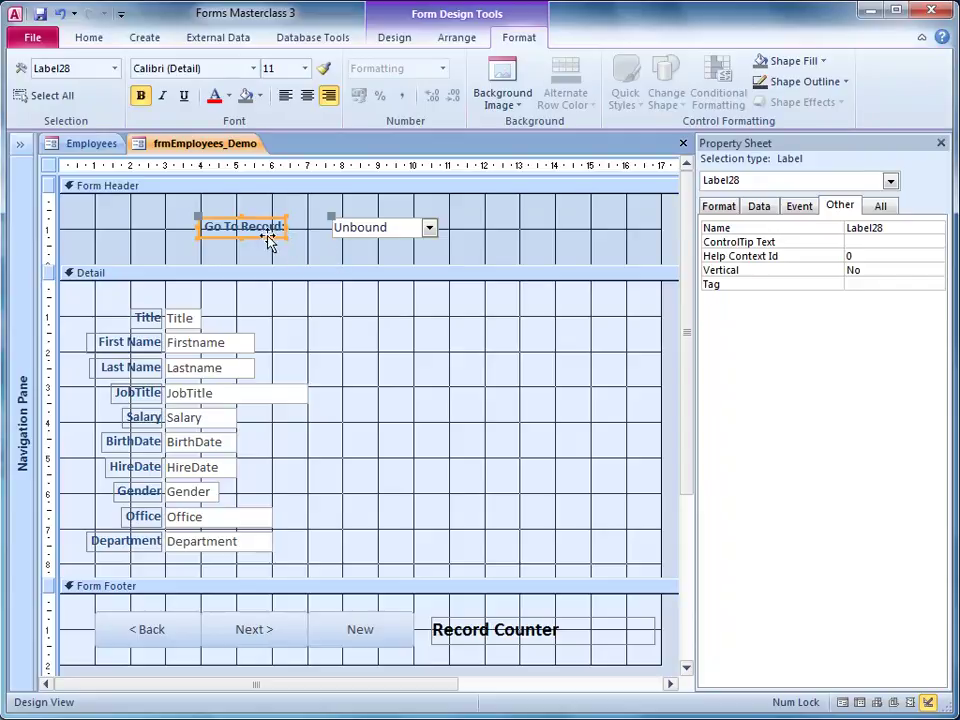
pyautogui.click(285, 226)
pyautogui.write(':')
pyautogui.click(325, 227)
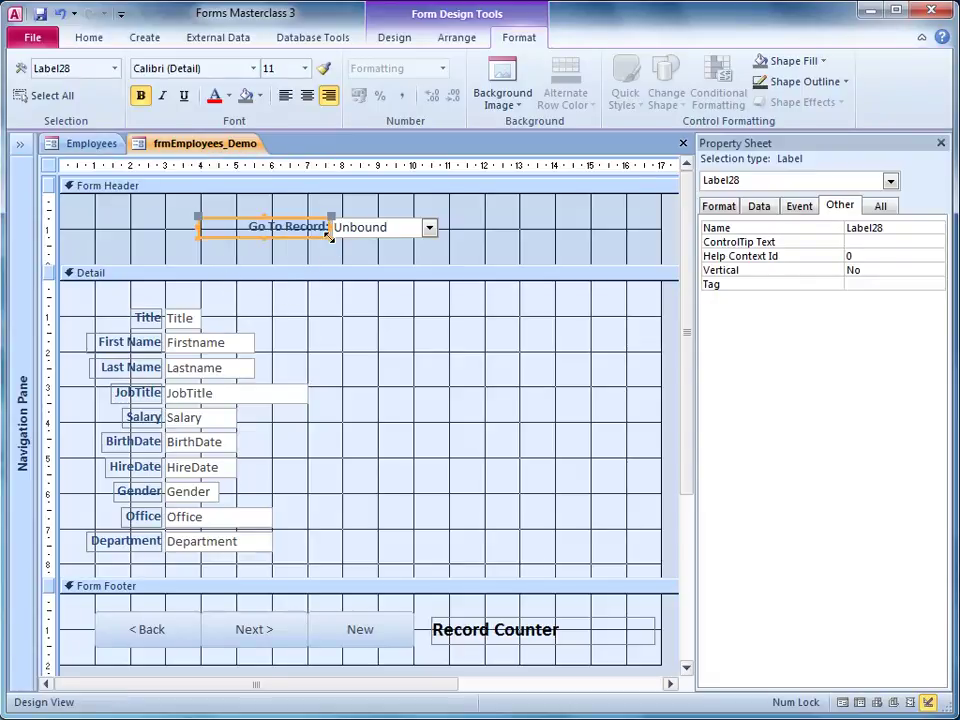
pyautogui.doubleClick(197, 227)
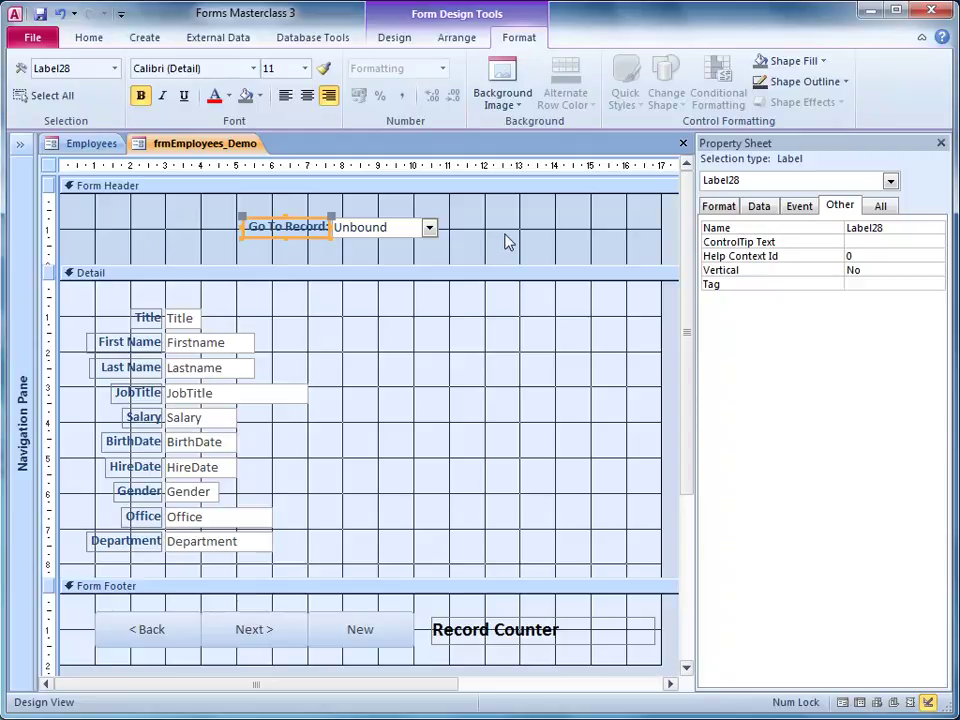
# Nudge the "Go To Record:" label and its combo box slightly down in the form header.
pyautogui.press('Down')
pyautogui.press('Down')
pyautogui.press('Down')
pyautogui.press('Down')
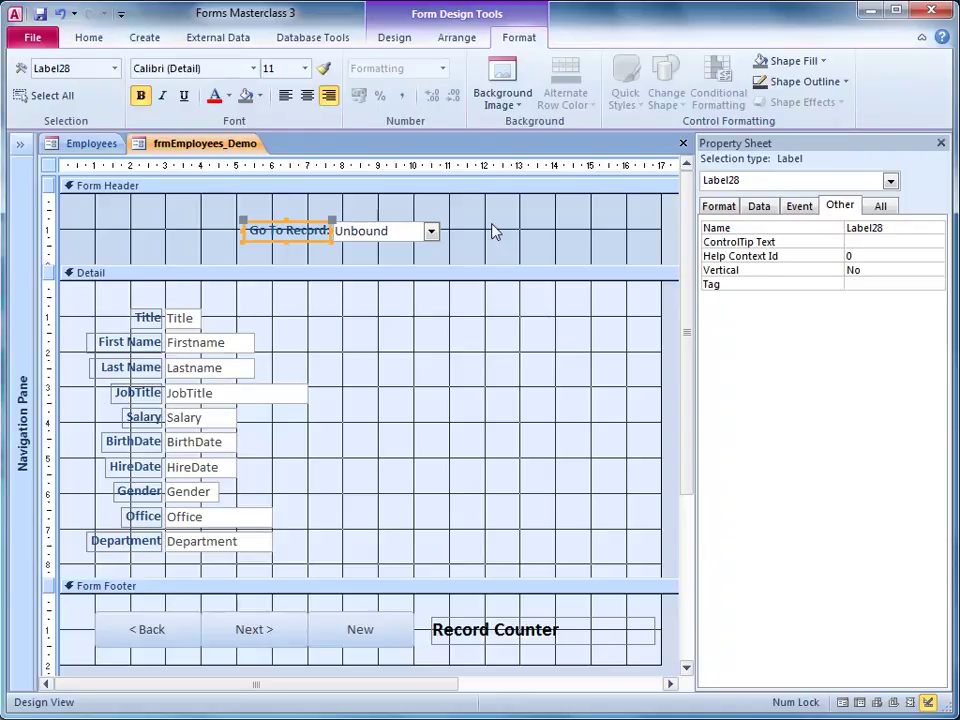
# Preview the form in Form View, check the Go To Record combo box's drop-down list, and return to Design View.
pyautogui.click(86, 37)
pyautogui.click(30, 78)
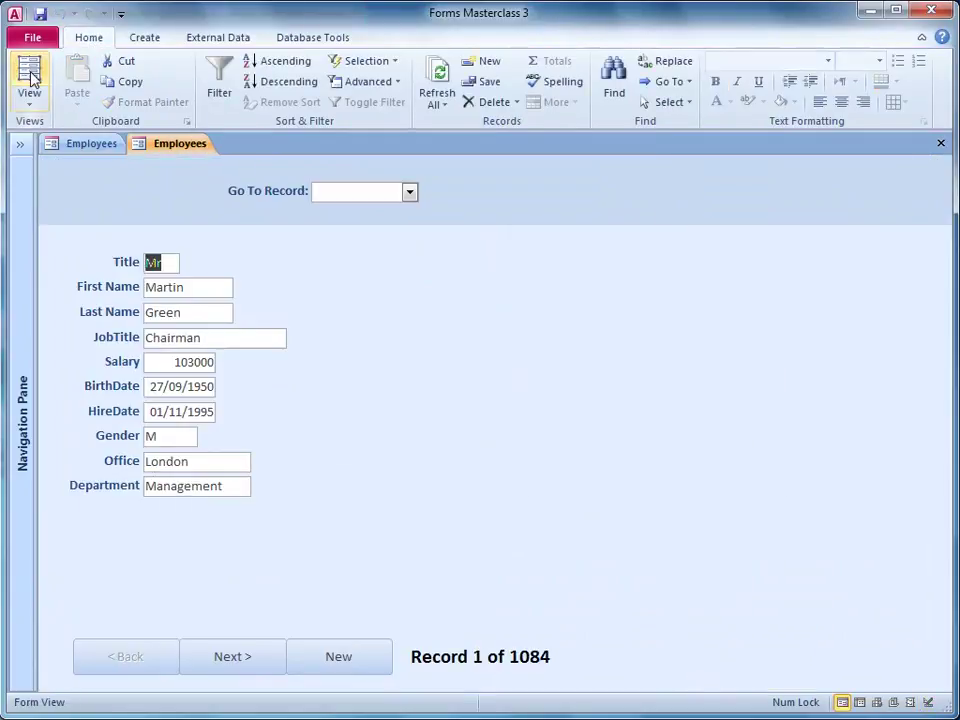
pyautogui.click(410, 193)
pyautogui.click(410, 193)
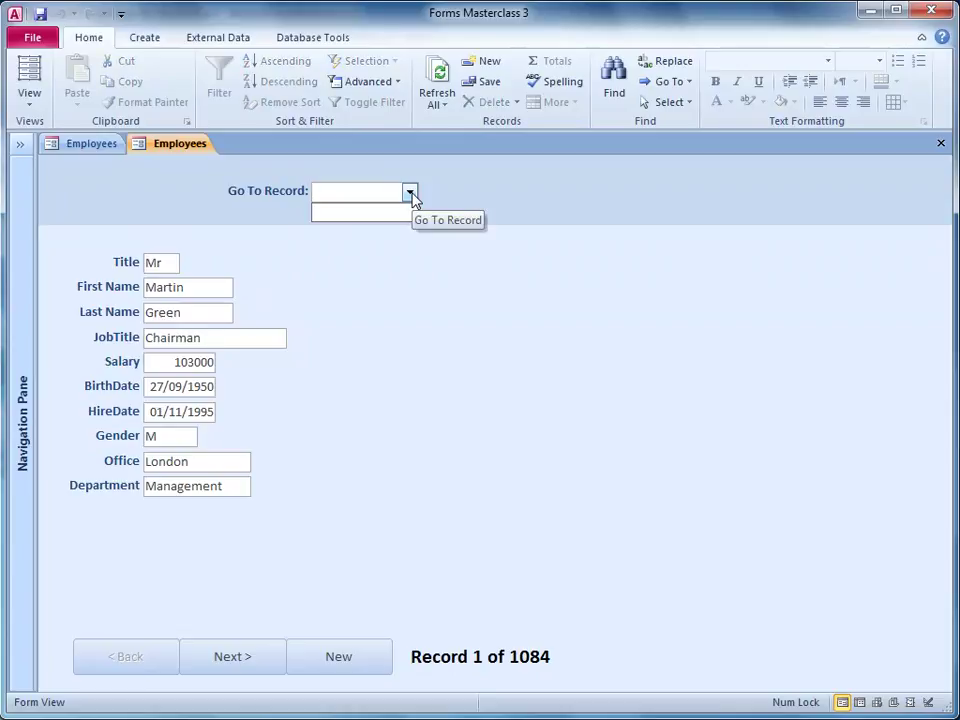
pyautogui.click(410, 193)
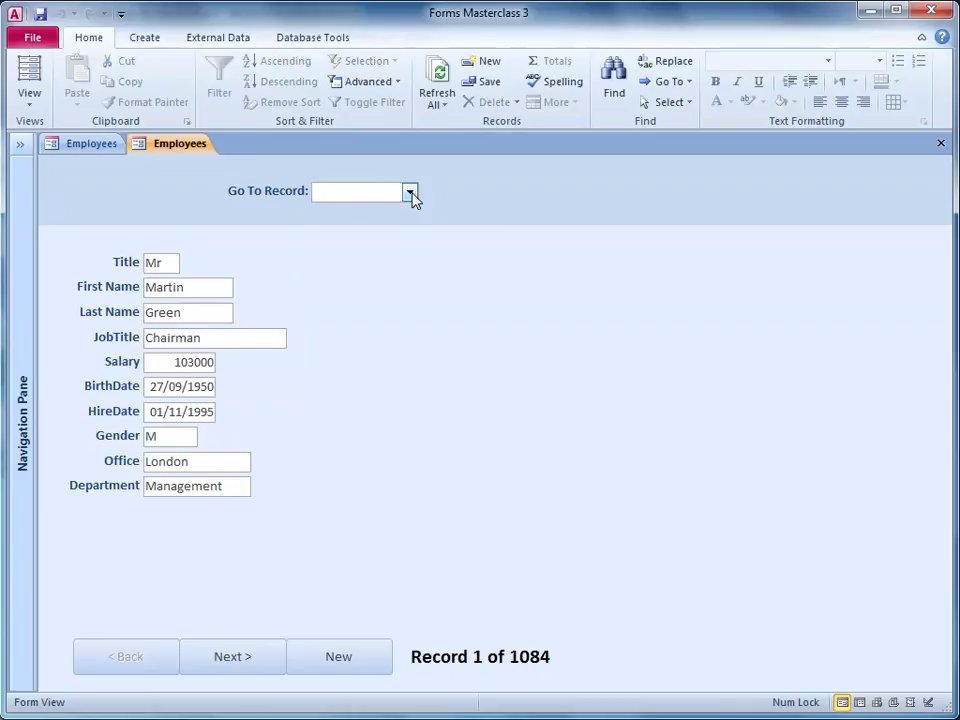
pyautogui.click(30, 100)
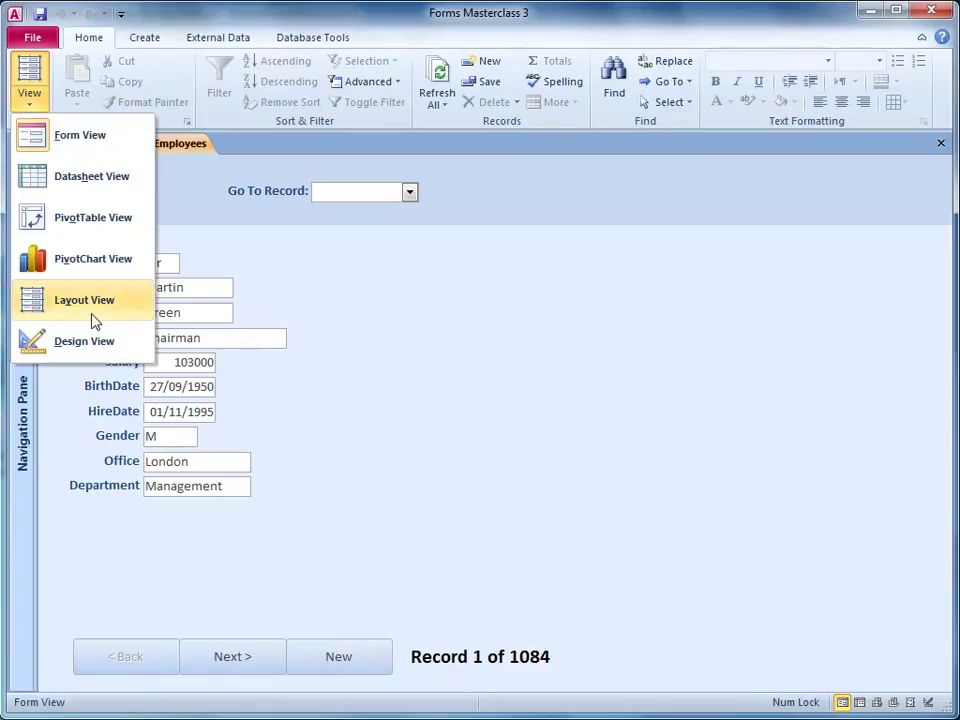
pyautogui.click(72, 343)
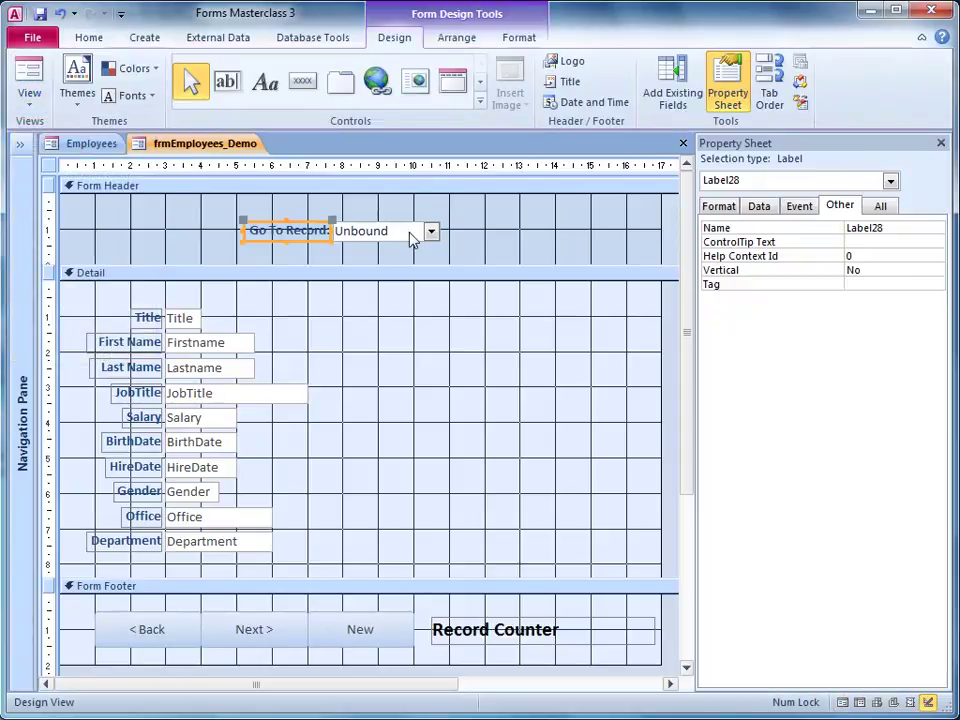
# Open the Query Builder for the cboGoToRecord combo box's Row Source and add the tblEmployees table.
pyautogui.click(410, 232)
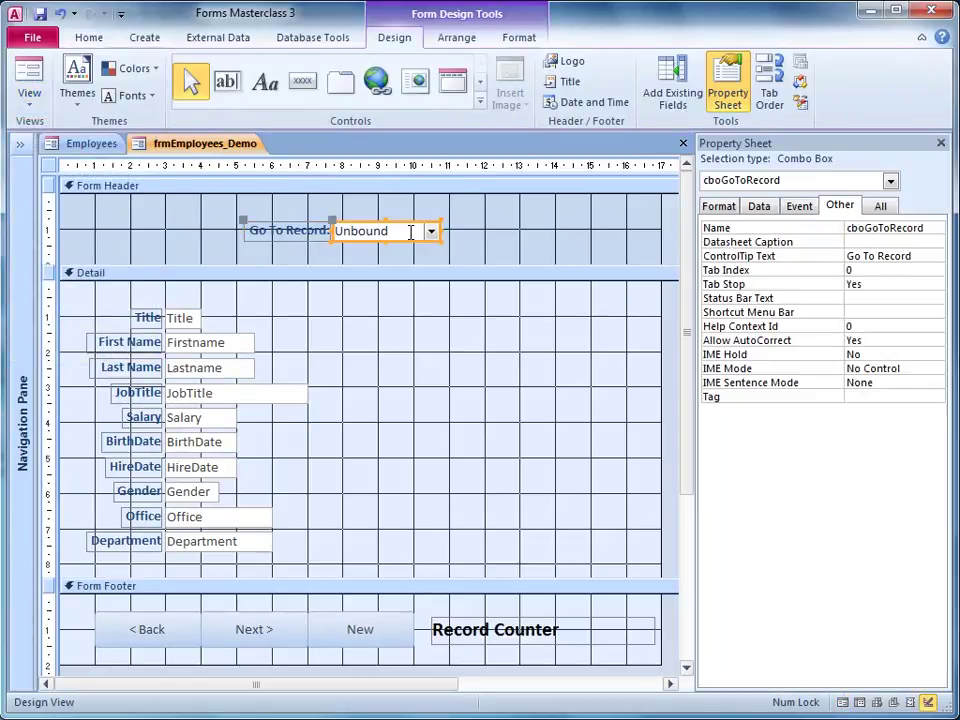
pyautogui.click(760, 208)
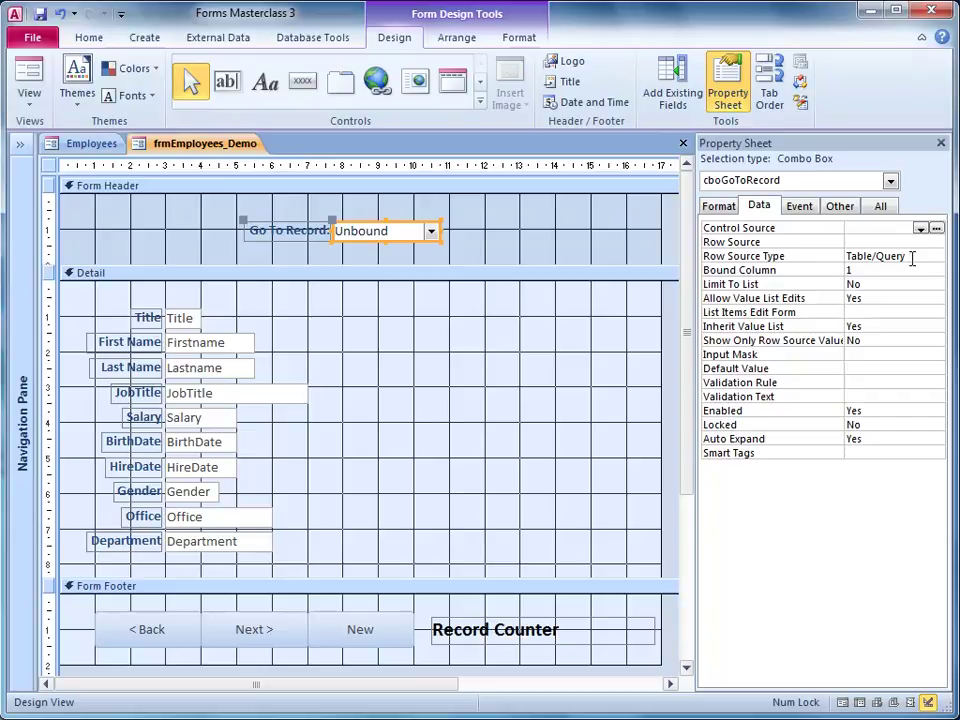
pyautogui.click(864, 242)
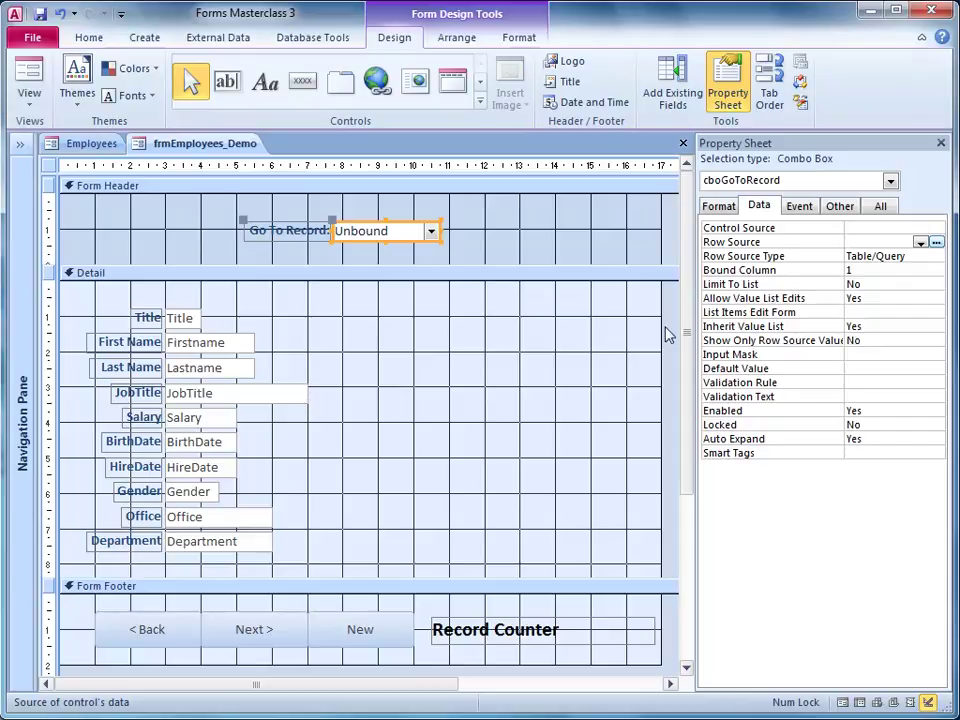
pyautogui.click(936, 242)
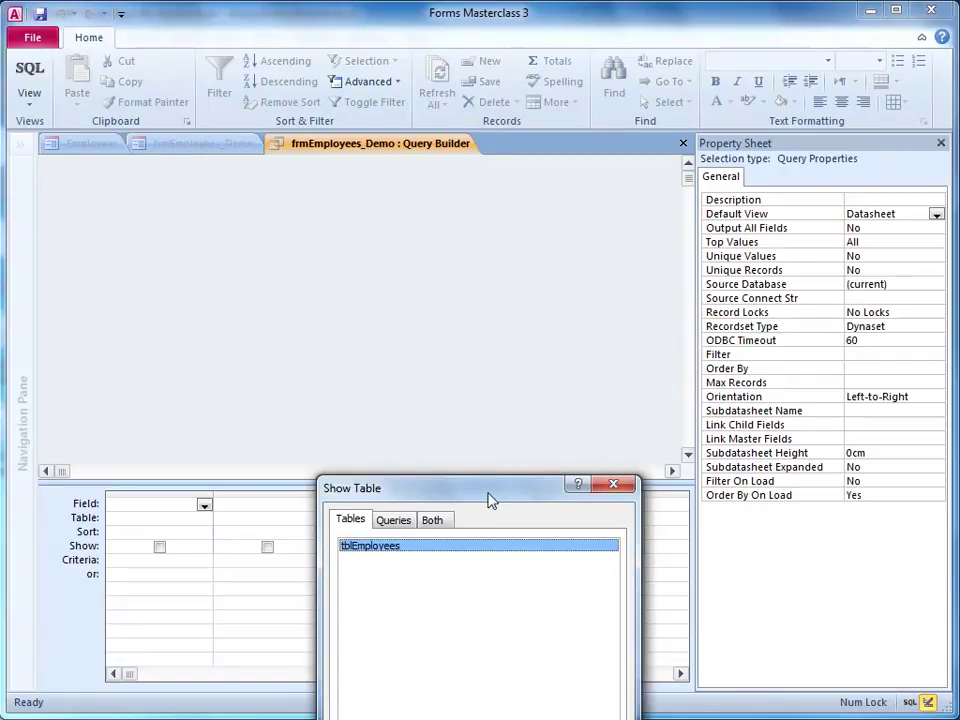
pyautogui.moveTo(489, 500); pyautogui.dragTo(438, 312)
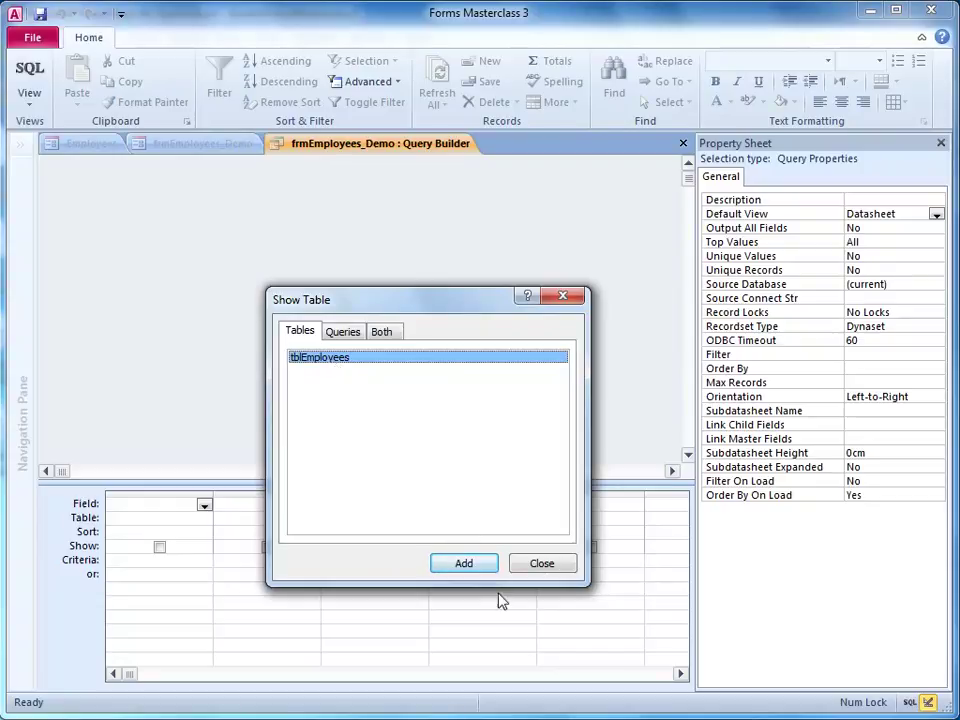
pyautogui.click(472, 566)
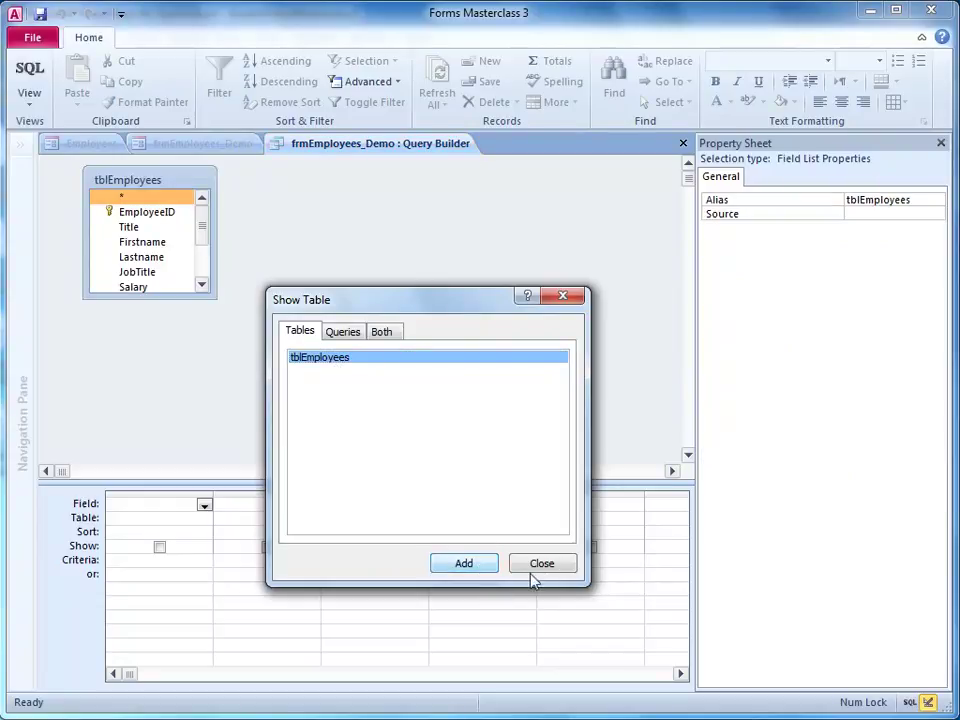
pyautogui.click(548, 563)
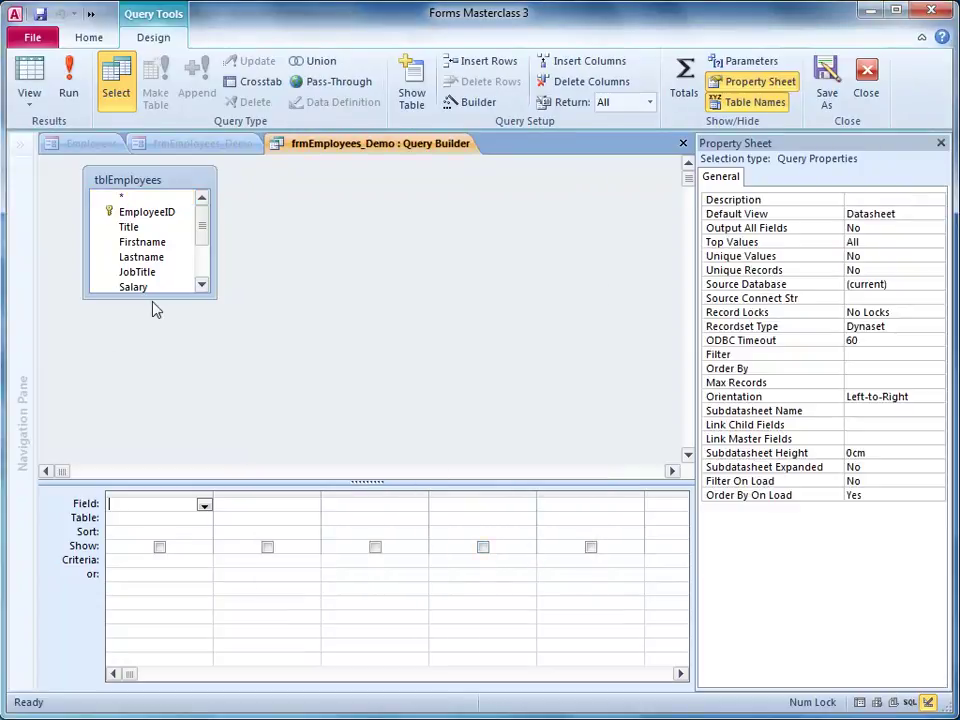
# Enlarge the tblEmployees field list to show all its fields and add EmployeeID as the query's first column.
pyautogui.moveTo(150, 297); pyautogui.dragTo(146, 377)
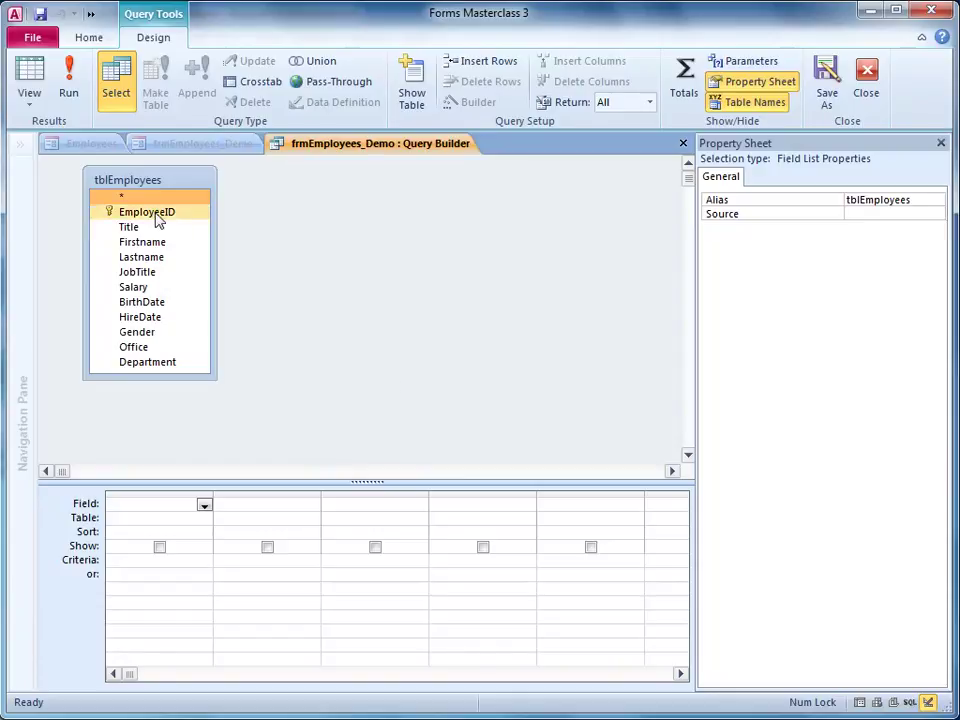
pyautogui.doubleClick(147, 212)
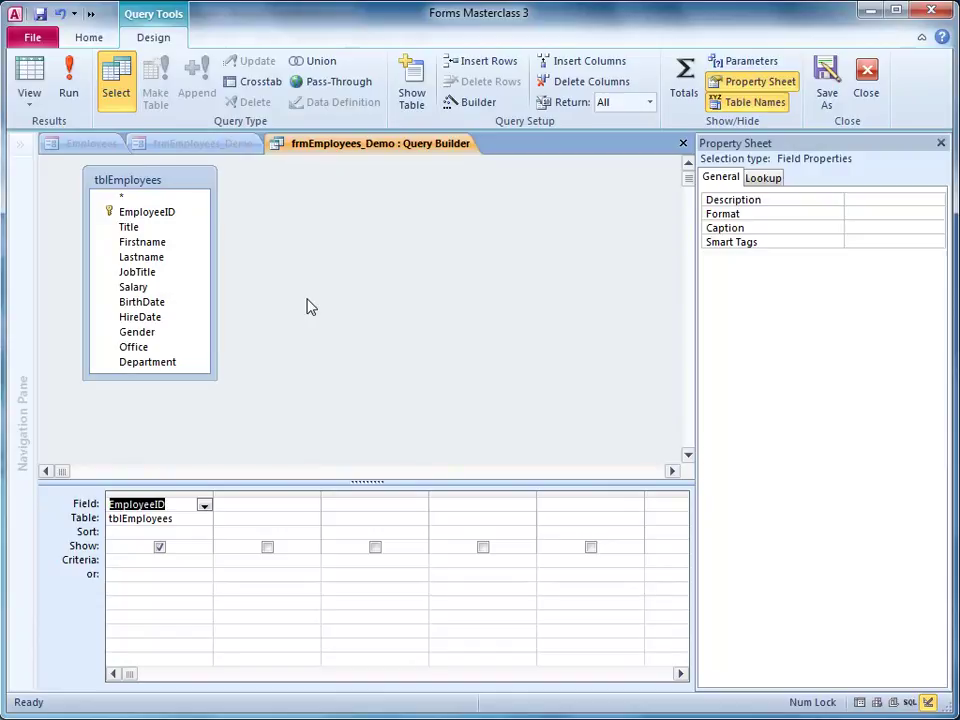
pyautogui.click(165, 259)
pyautogui.press('Up')
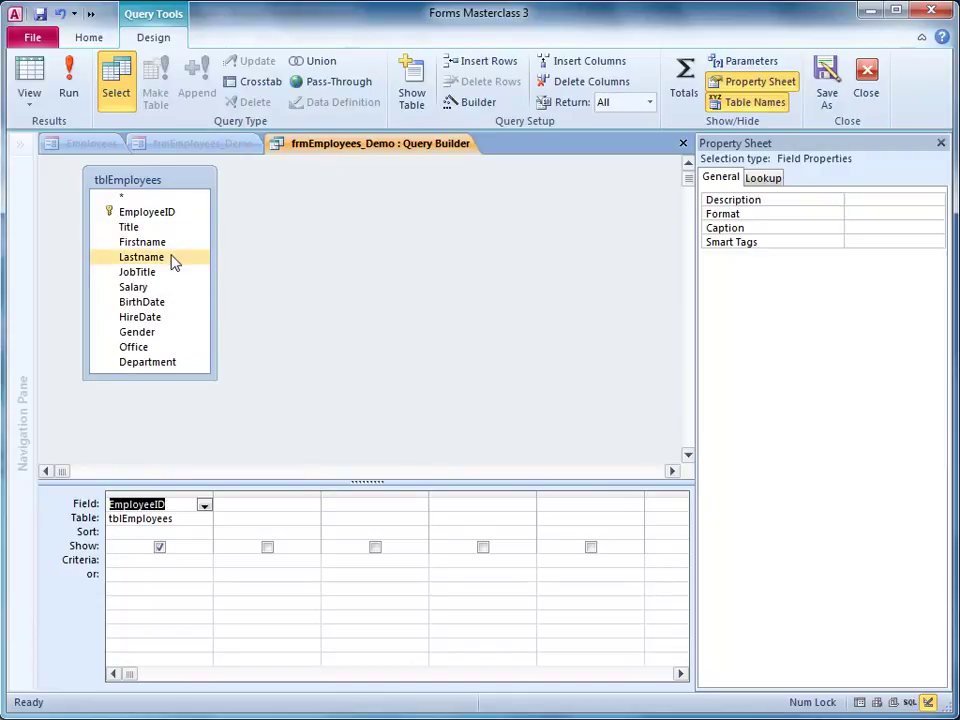
# Open the Zoom editor for the second column's Field cell and set its font size to 14.
pyautogui.click(266, 504)
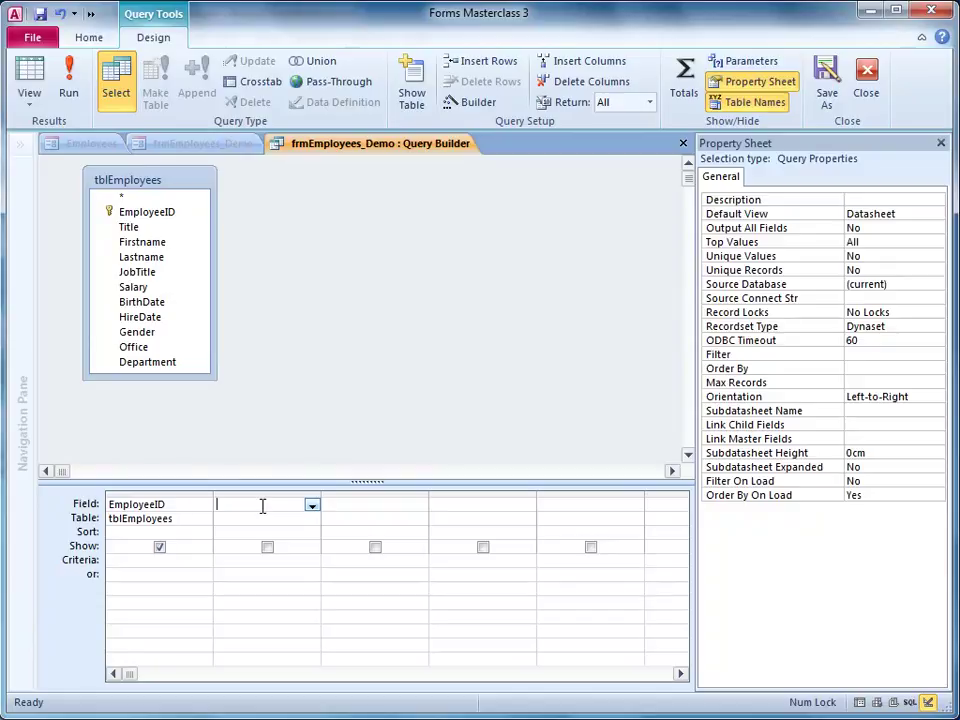
pyautogui.rightClick(264, 505)
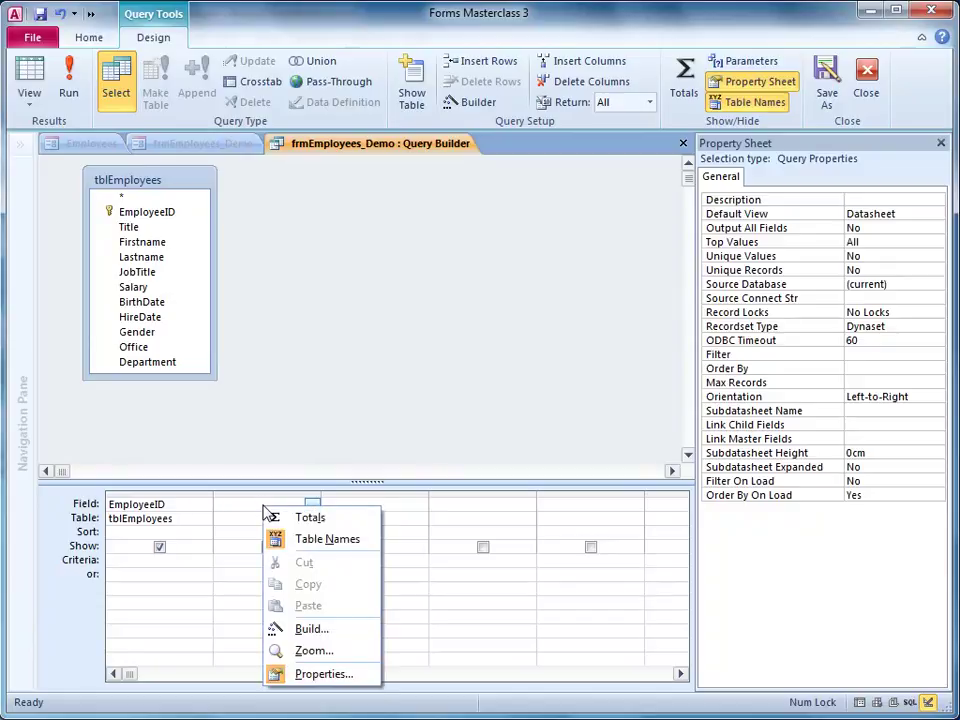
pyautogui.click(326, 652)
pyautogui.moveTo(461, 176); pyautogui.dragTo(370, 224)
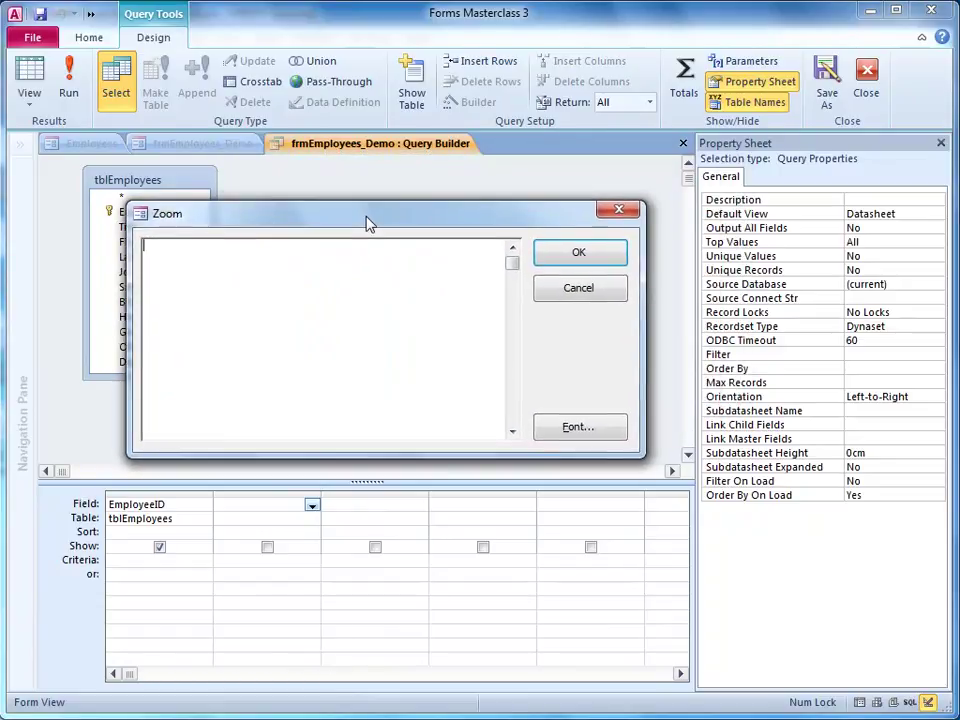
pyautogui.click(580, 428)
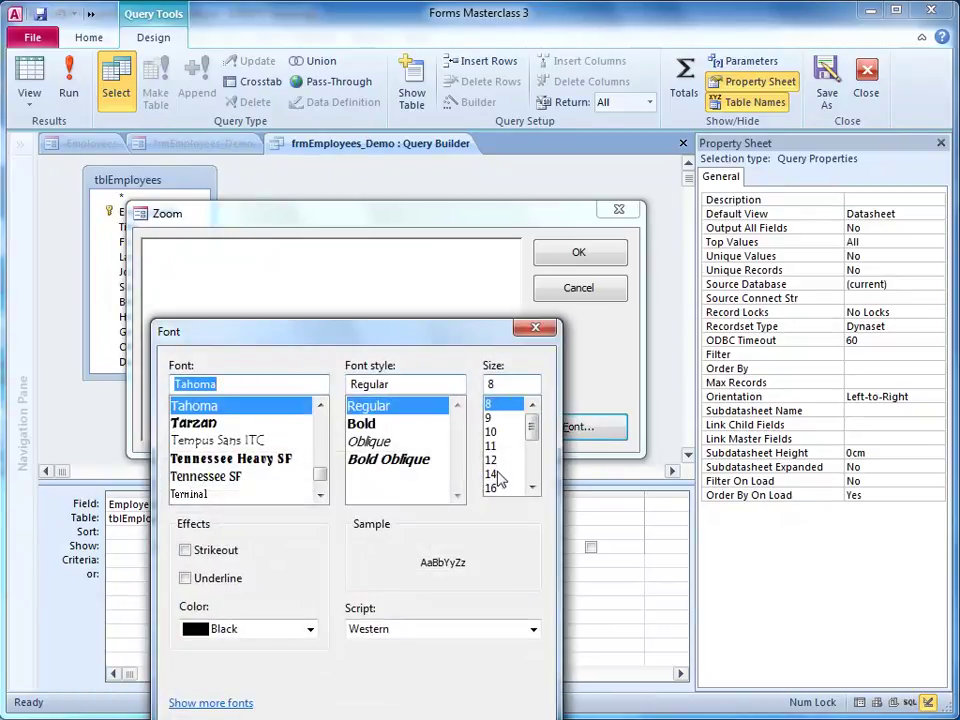
pyautogui.click(491, 473)
pyautogui.press('Return')
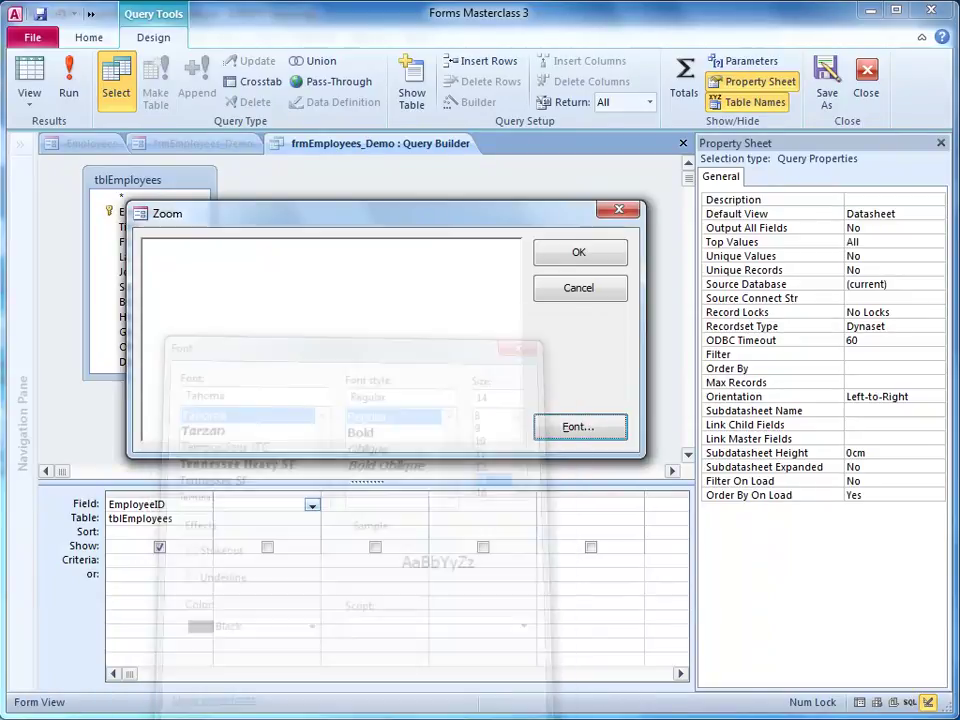
pyautogui.click(207, 254)
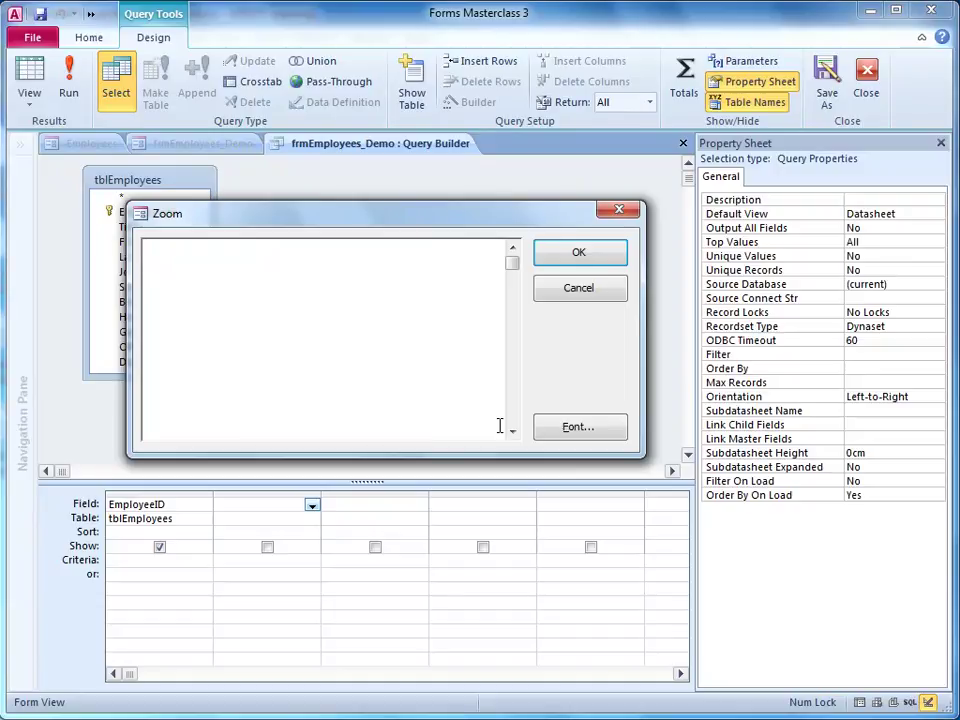
# Enter the calculated field Fullname:[Lastname] & ", " & [Firstname] in the second column and widen the column to fit.
pyautogui.write('Fullname:')
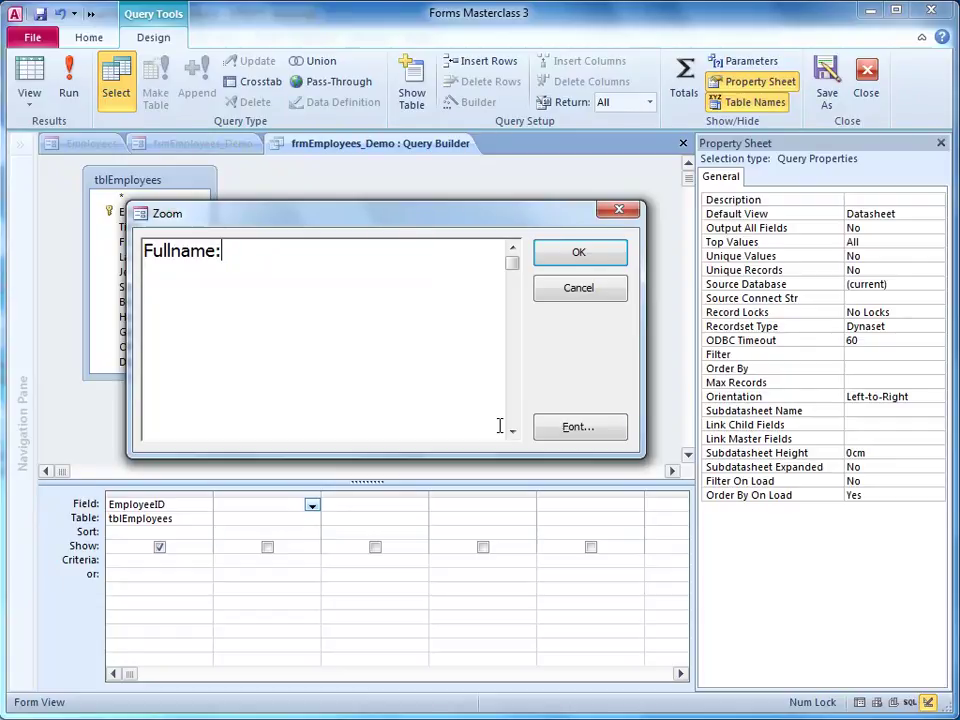
pyautogui.write('[Lastname]')
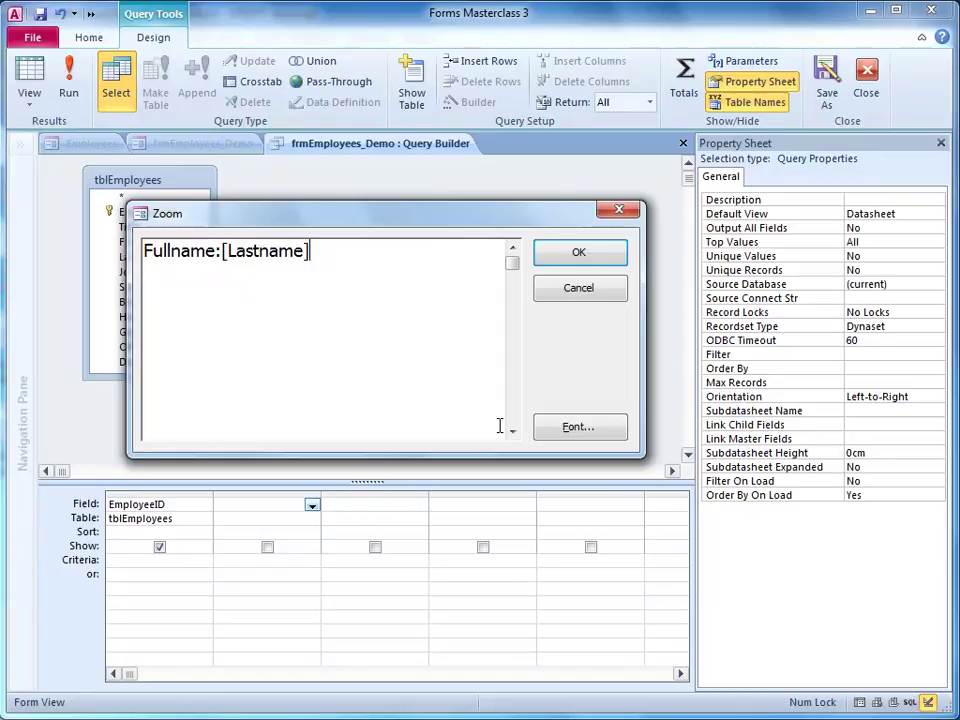
pyautogui.write('& ", " & [Firstname]')
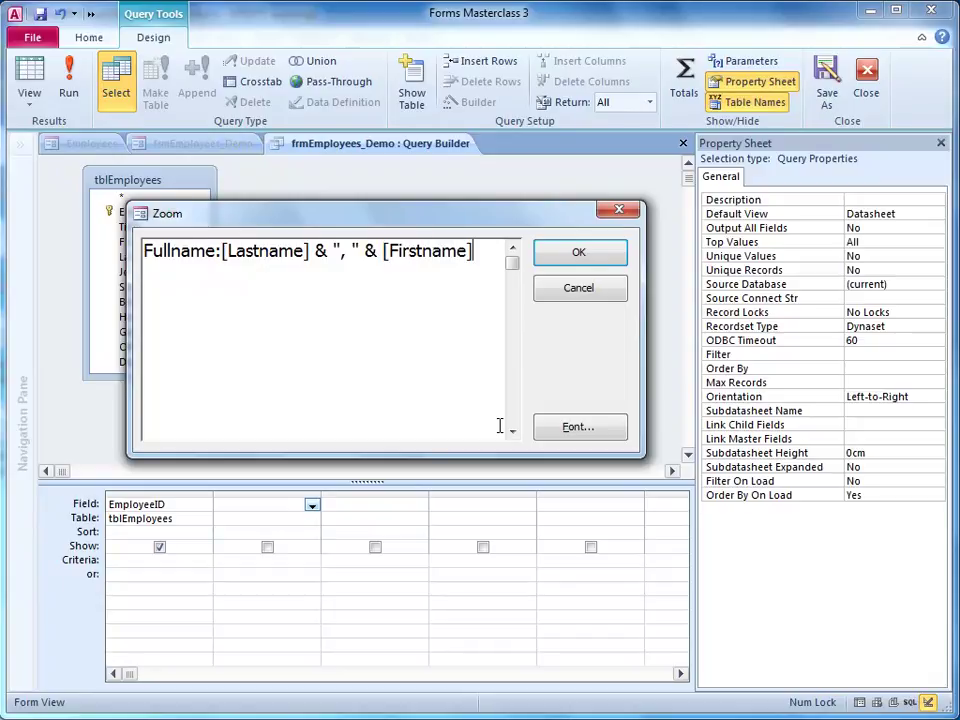
pyautogui.click(583, 253)
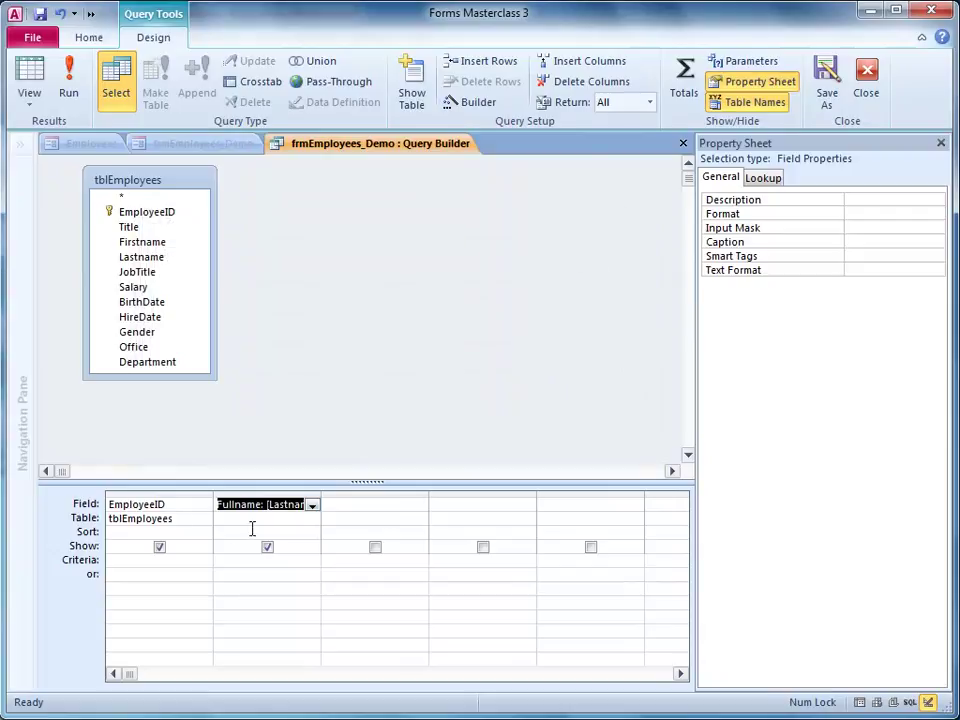
pyautogui.doubleClick(322, 496)
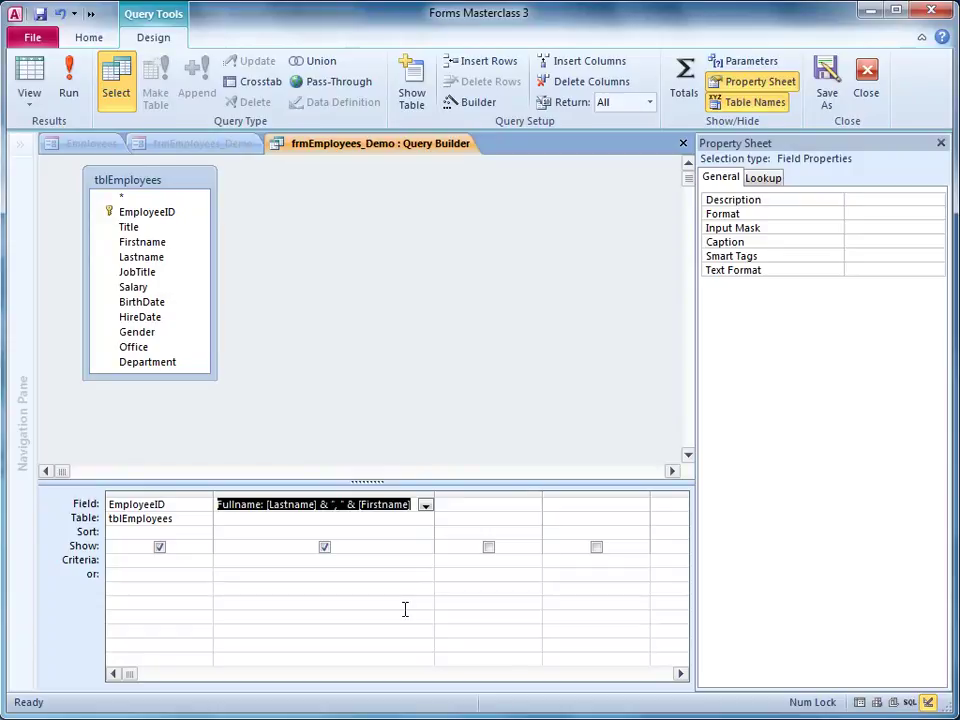
# Run the query, fit the Fullname column's width to examine the employee list, and return to the query design.
pyautogui.click(70, 90)
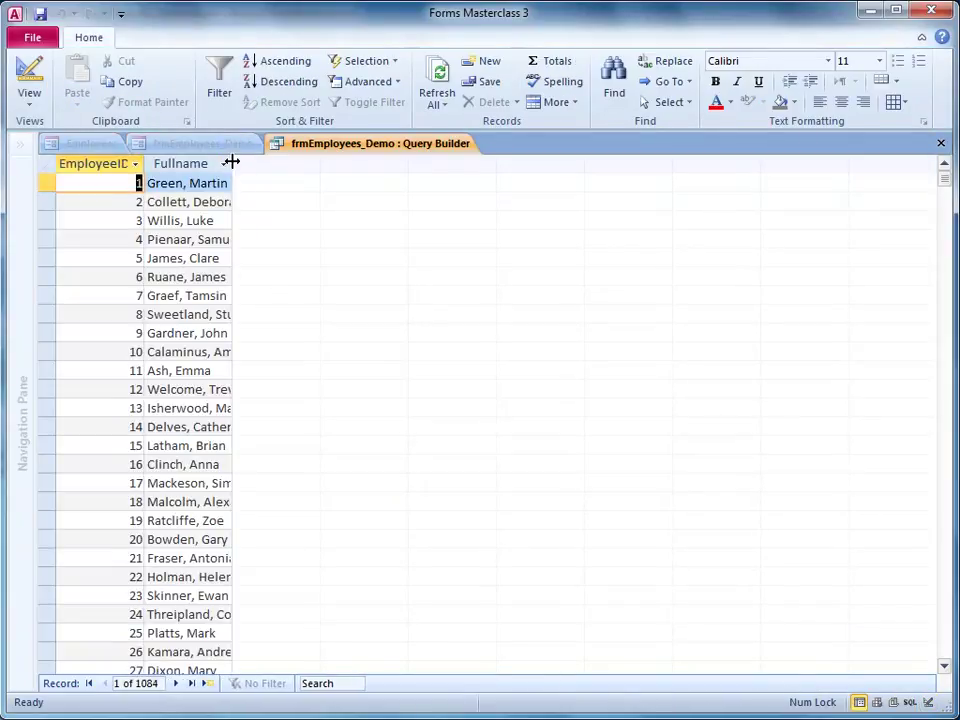
pyautogui.doubleClick(231, 162)
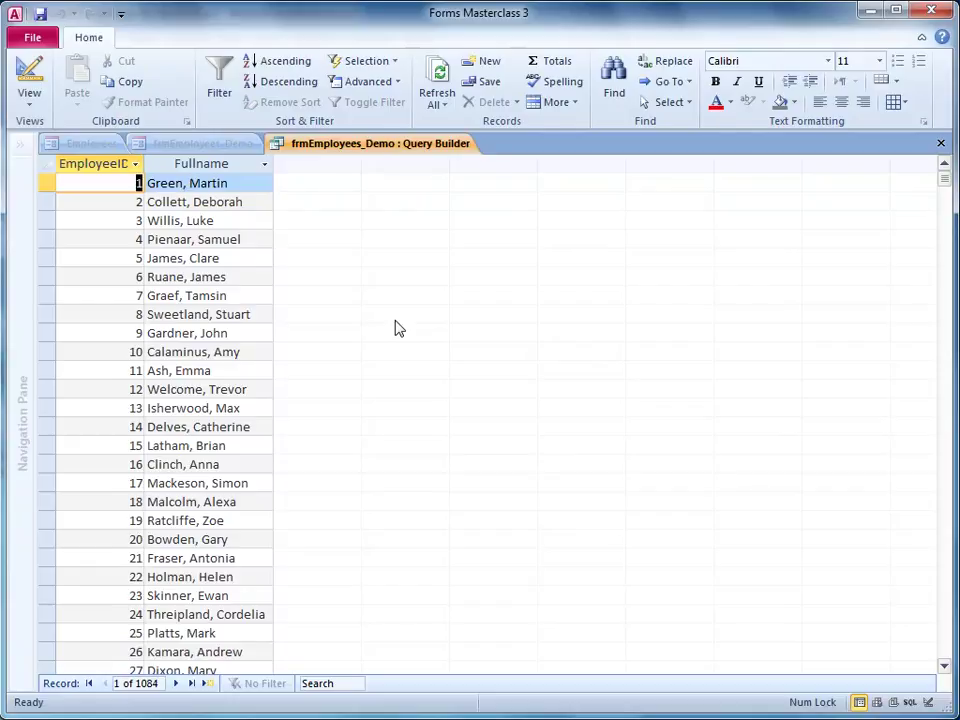
pyautogui.click(27, 76)
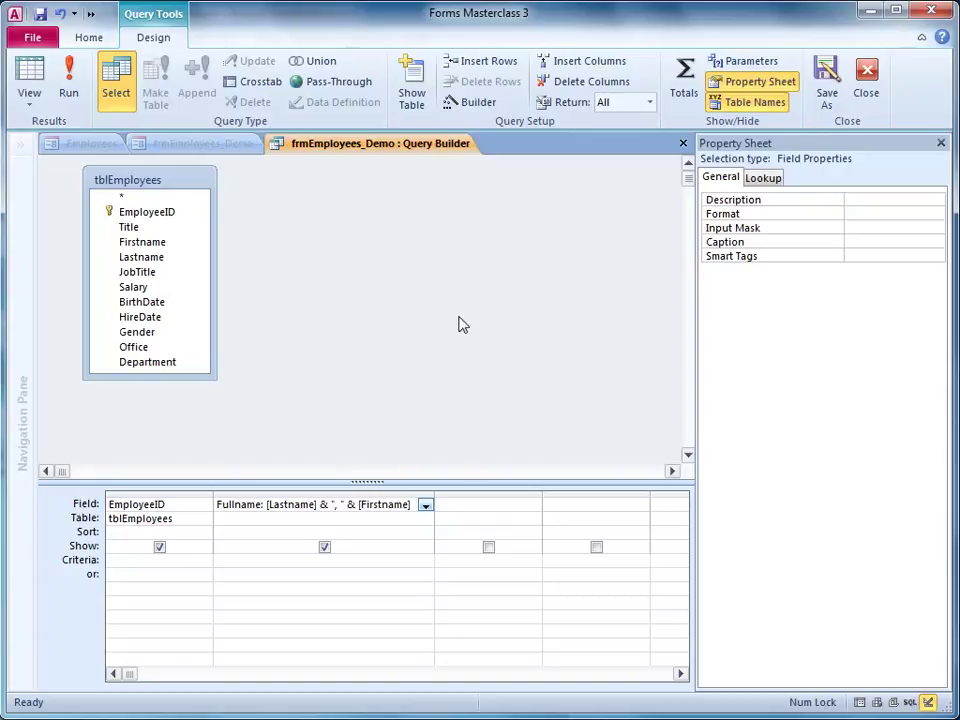
# Sort the query's Fullname column in Ascending order.
pyautogui.click(261, 531)
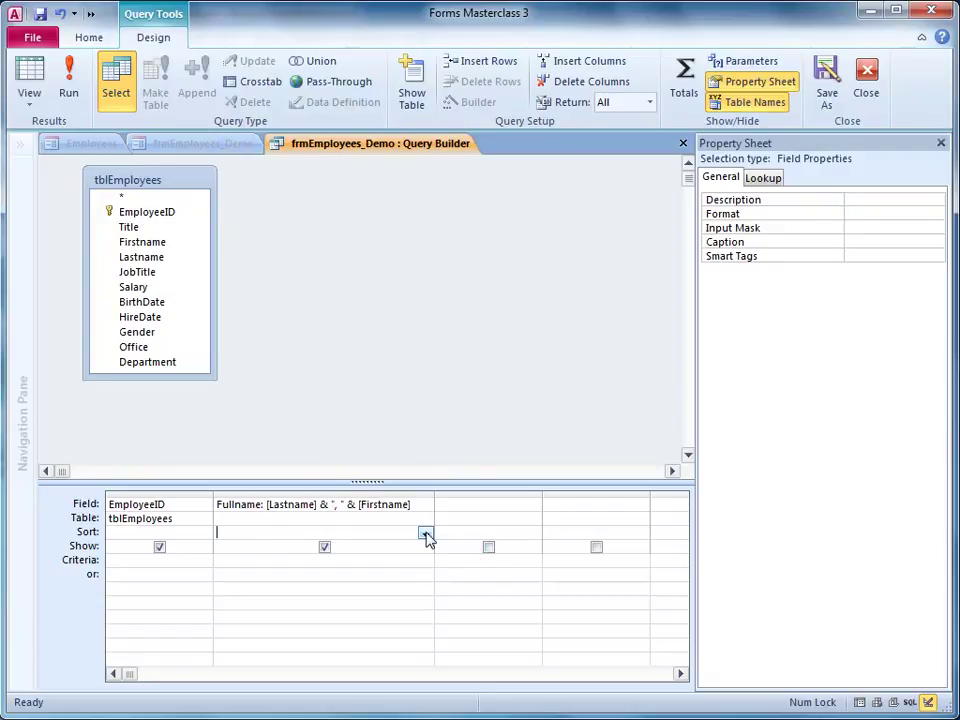
pyautogui.click(425, 533)
pyautogui.click(279, 548)
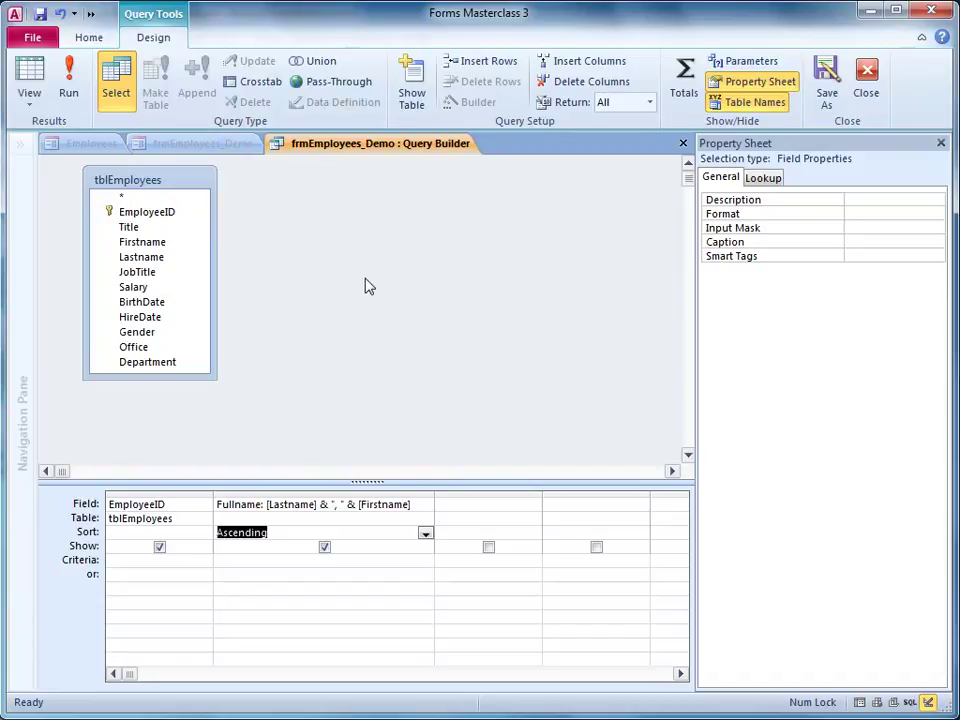
# Run the query to check the sorted employee list, then close the Query Builder, saving the changes to the combo box's row source.
pyautogui.click(70, 92)
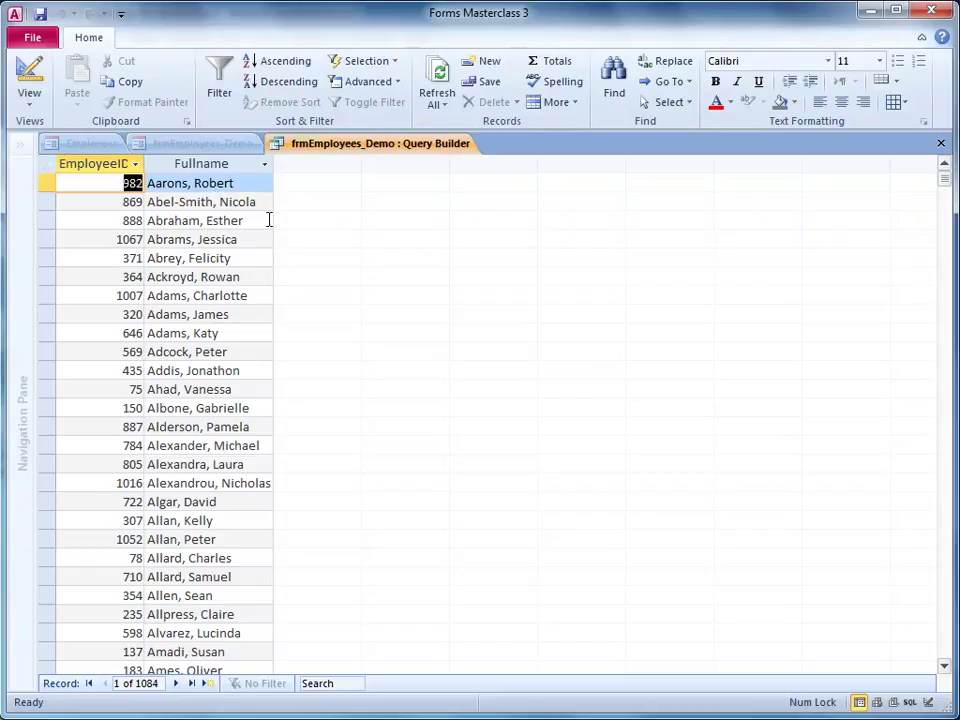
pyautogui.click(941, 146)
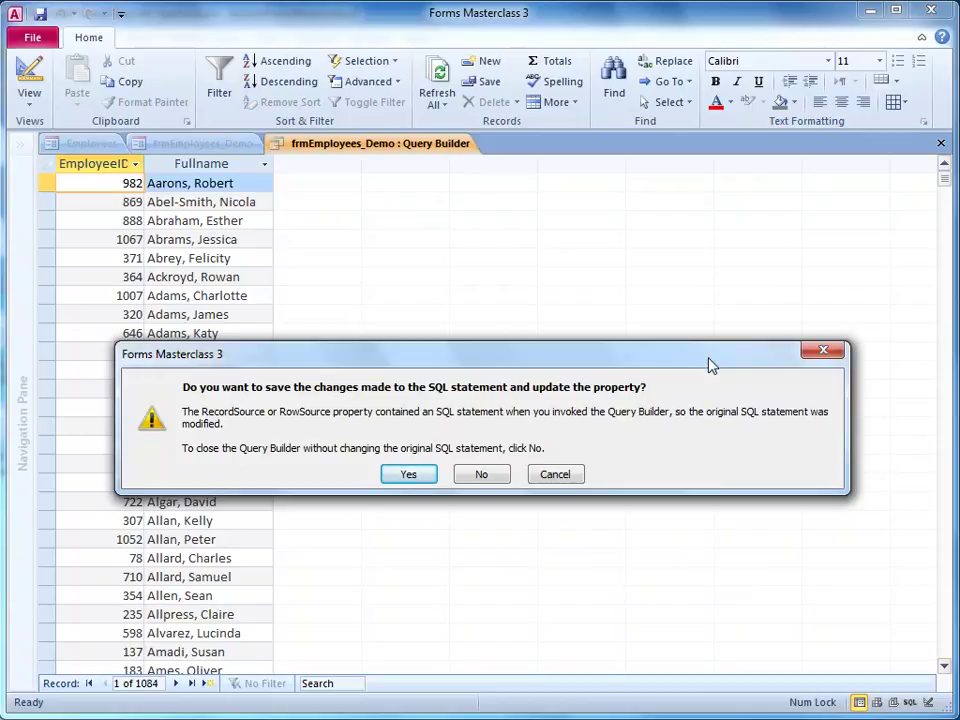
pyautogui.click(428, 478)
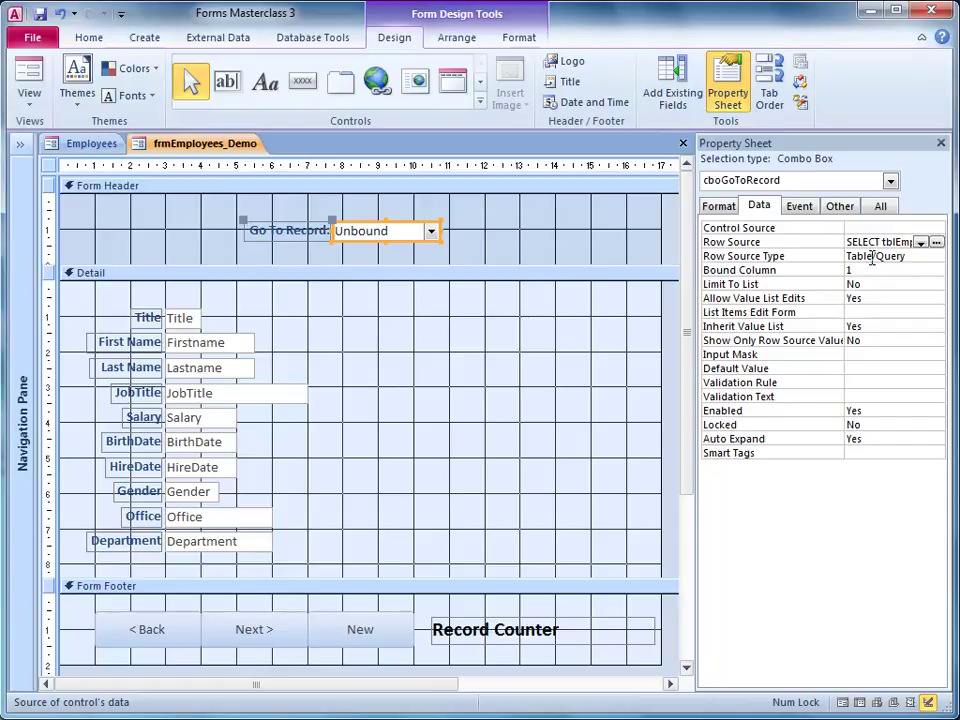
# Check what the Go To Record list displays in Form View and return to Design View.
pyautogui.click(31, 78)
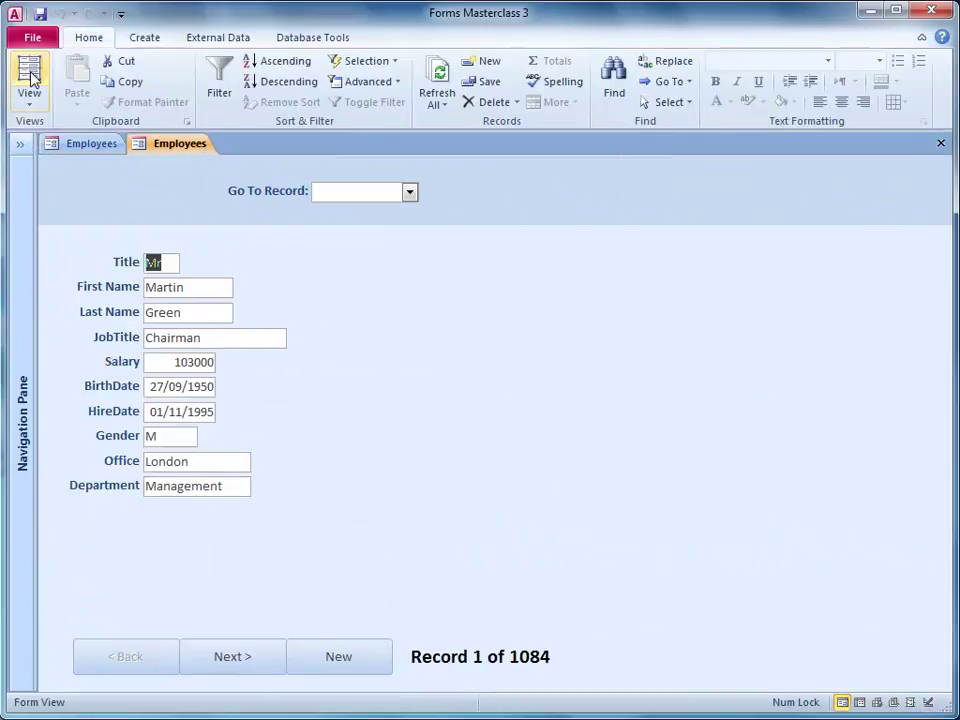
pyautogui.click(409, 194)
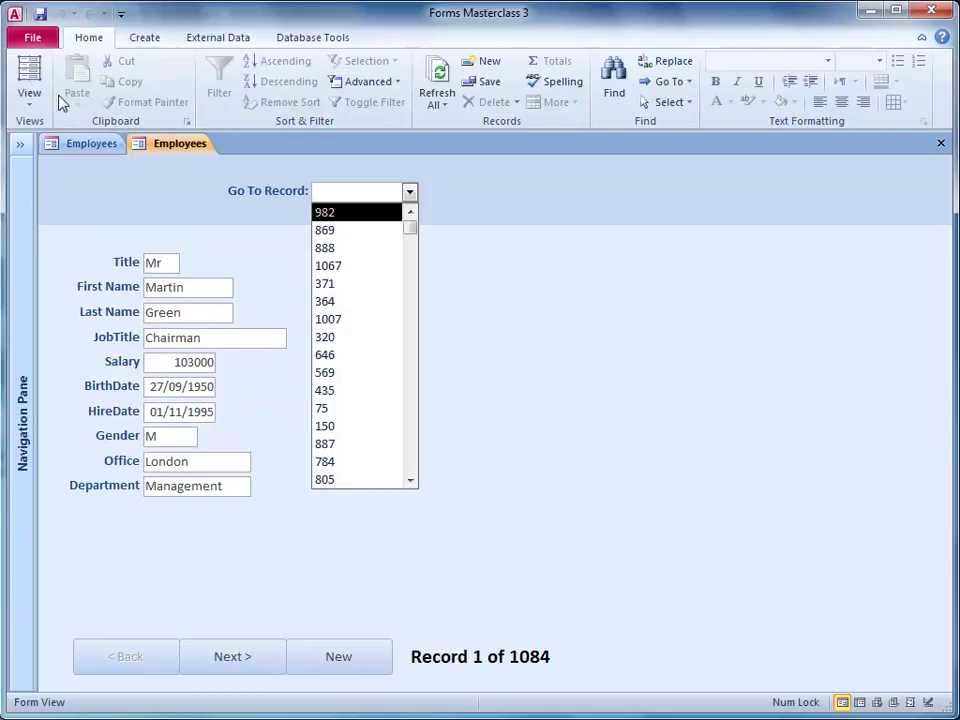
pyautogui.click(30, 104)
pyautogui.click(84, 341)
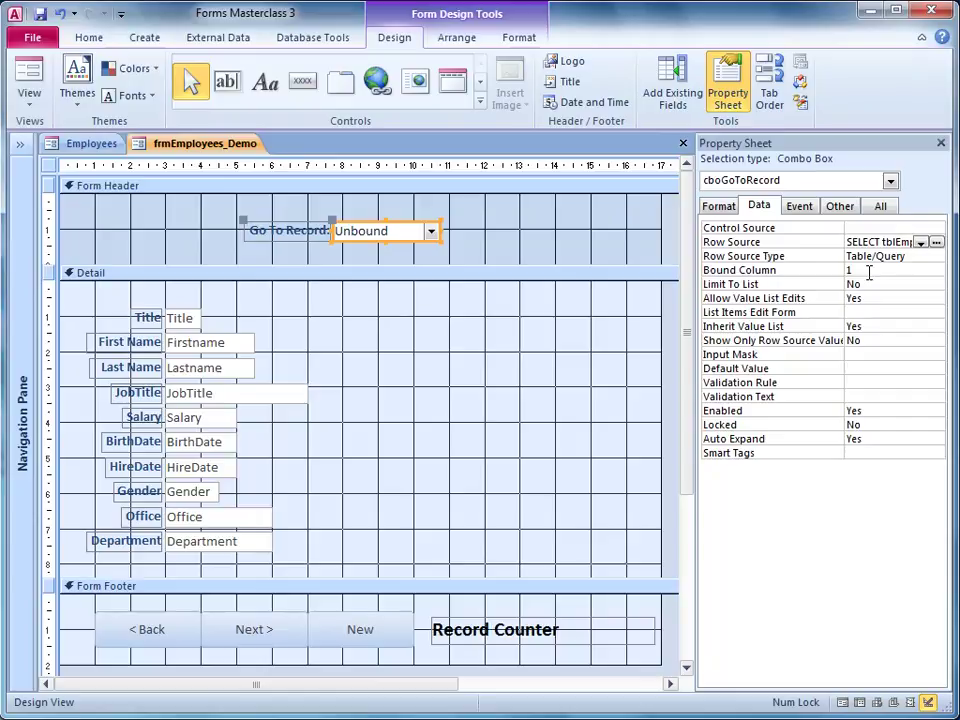
# Set the cboGoToRecord combo box's Column Count to 2 and its Column Widths to 0cm;4cm.
pyautogui.click(719, 206)
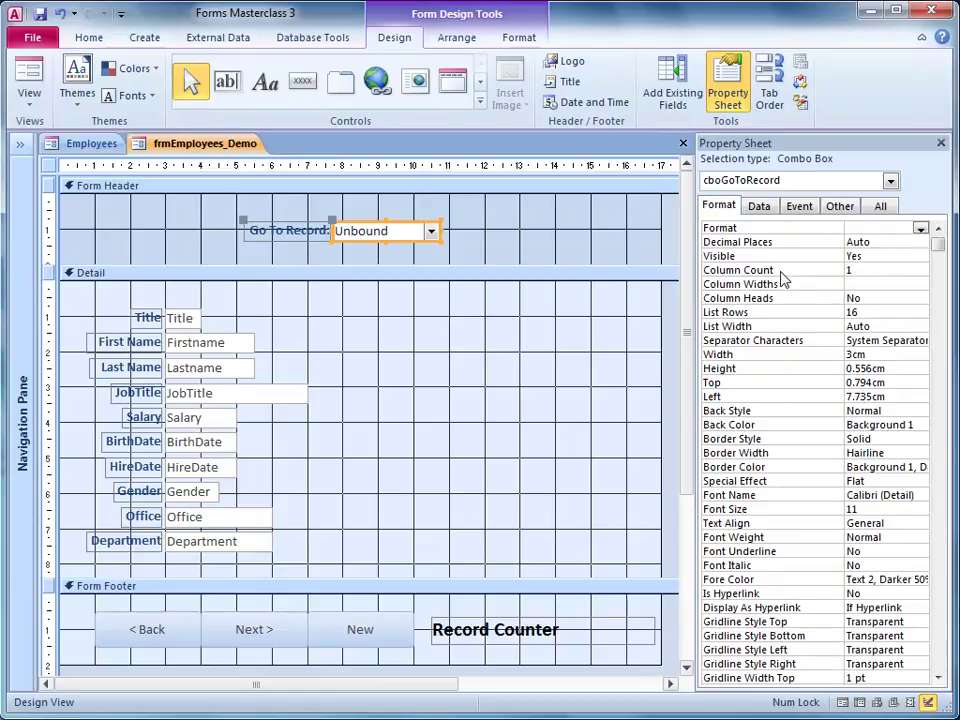
pyautogui.doubleClick(847, 271)
pyautogui.write('2')
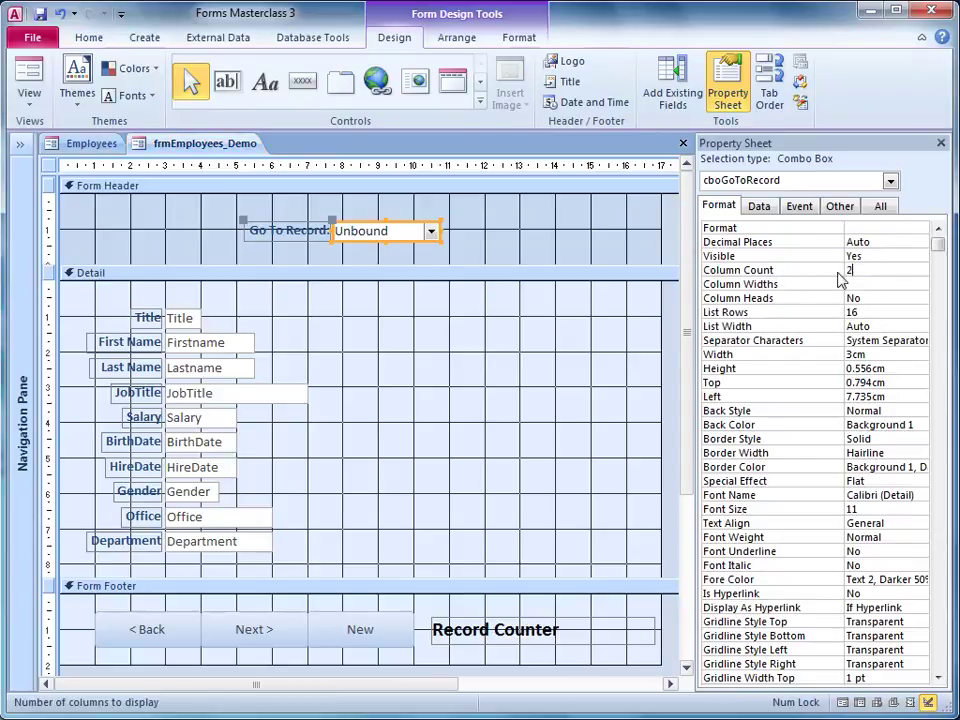
pyautogui.click(870, 284)
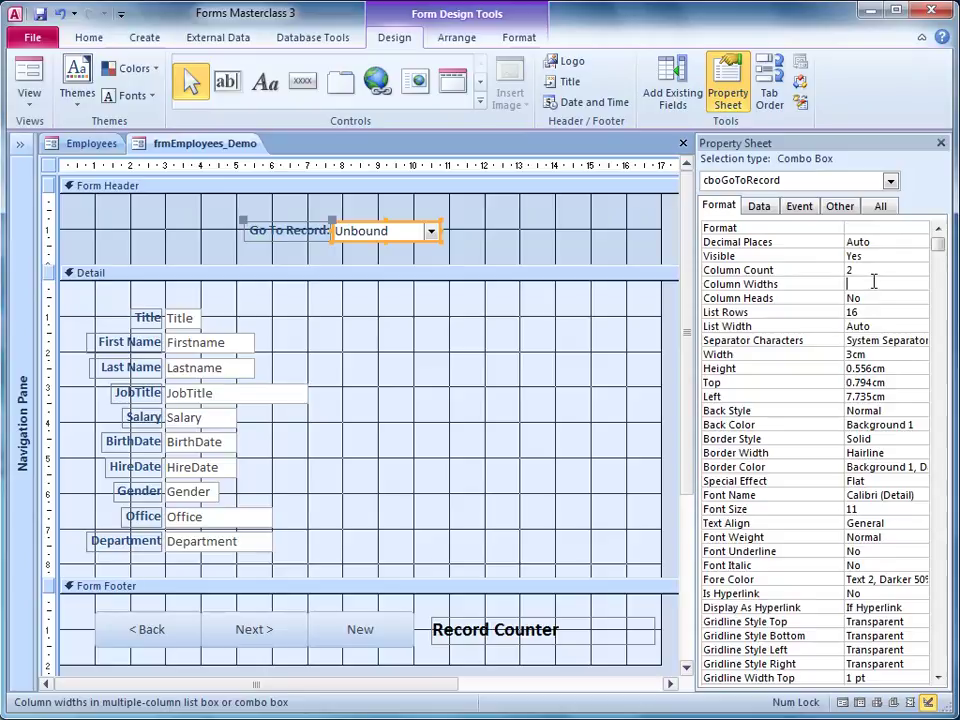
pyautogui.write('0')
pyautogui.write(';')
pyautogui.write('4')
pyautogui.press('Return')
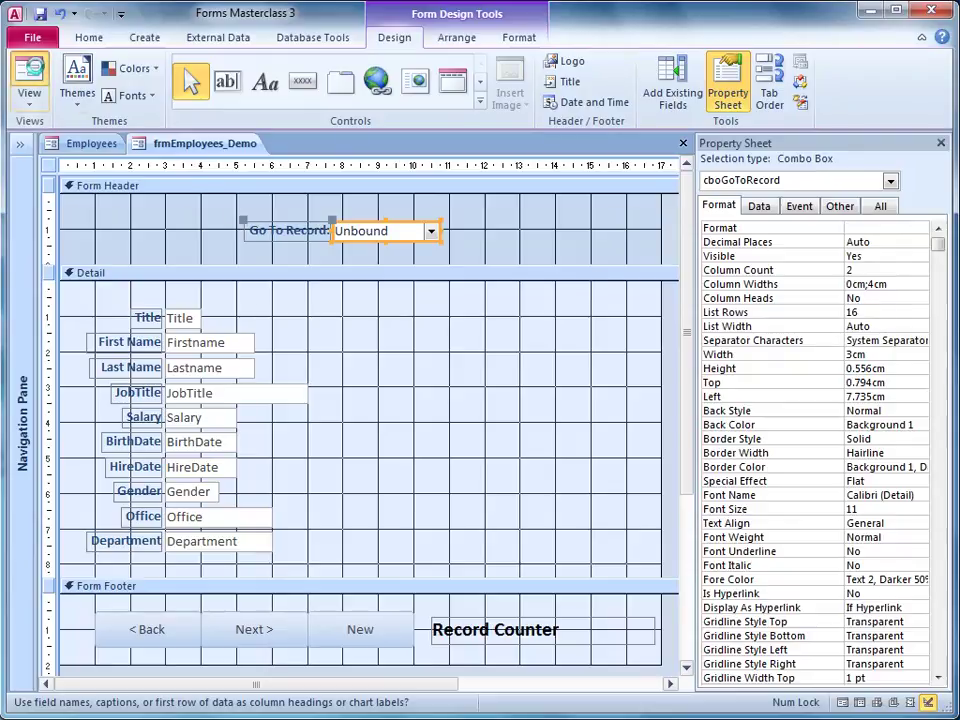
# Check how the employee names fit in the Go To Record list in Form View and return to Design View.
pyautogui.click(33, 72)
pyautogui.click(410, 192)
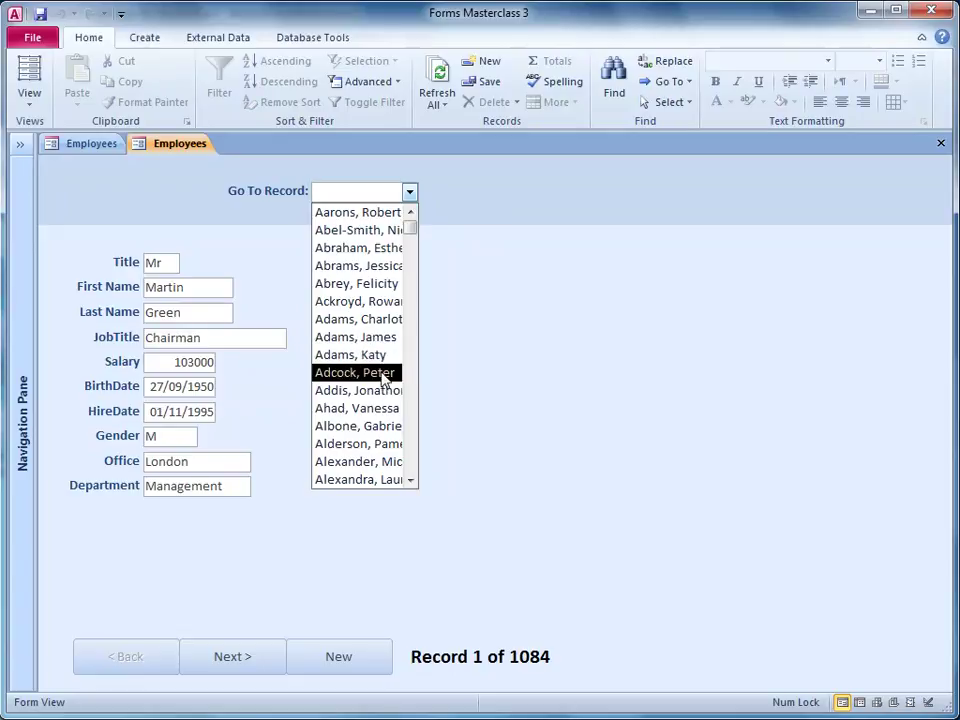
pyautogui.click(34, 110)
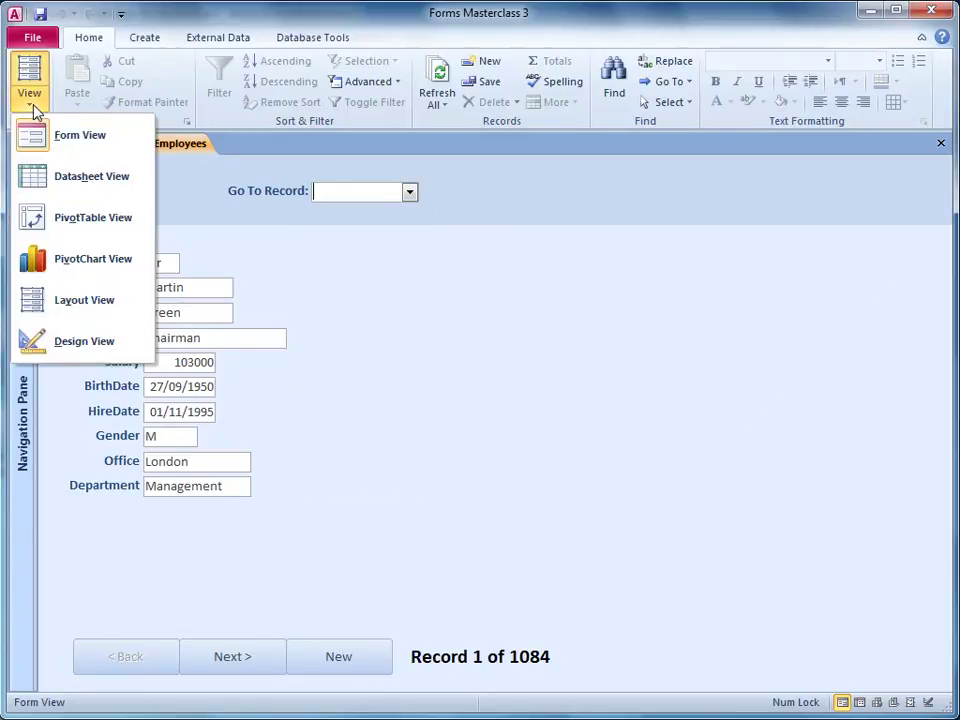
pyautogui.click(80, 337)
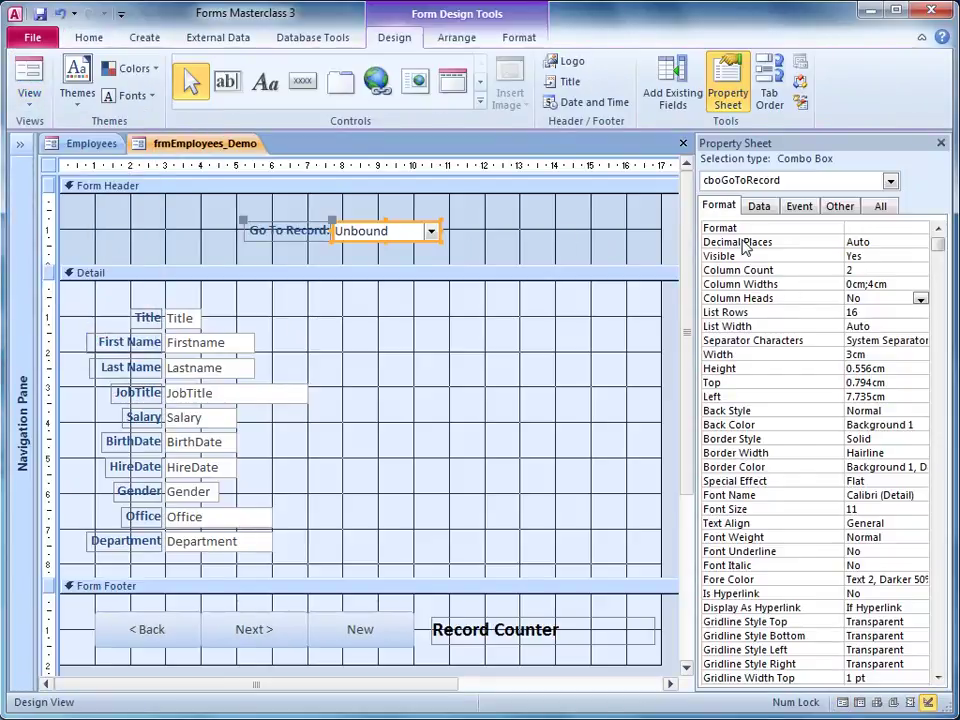
# Set the width of the cboGoToRecord combo box to 4 cm.
pyautogui.click(839, 354)
pyautogui.write('4')
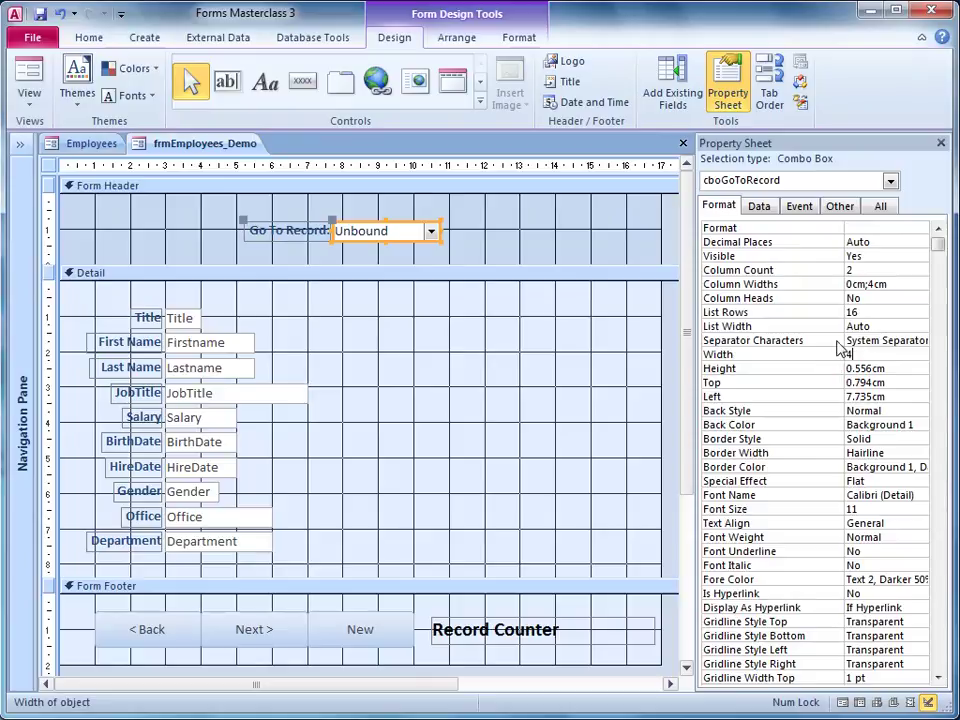
pyautogui.press('Return')
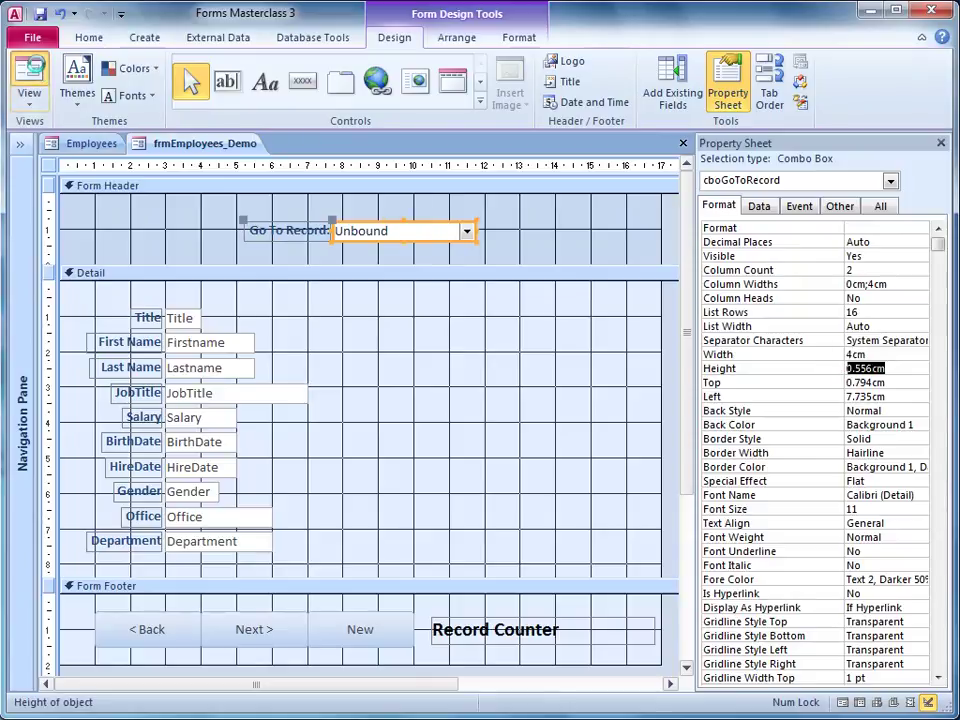
# Examine the employee names in the widened Go To Record list in Form View.
pyautogui.click(28, 55)
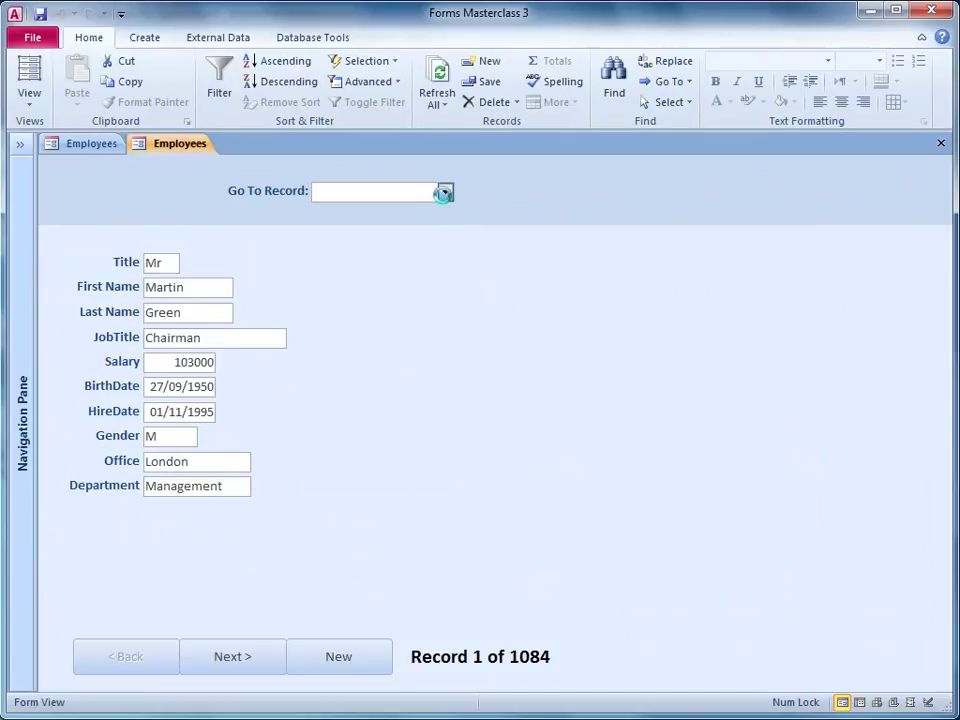
pyautogui.click(445, 191)
pyautogui.moveTo(448, 231); pyautogui.dragTo(439, 328)
pyautogui.scroll(-10, 424, 342)
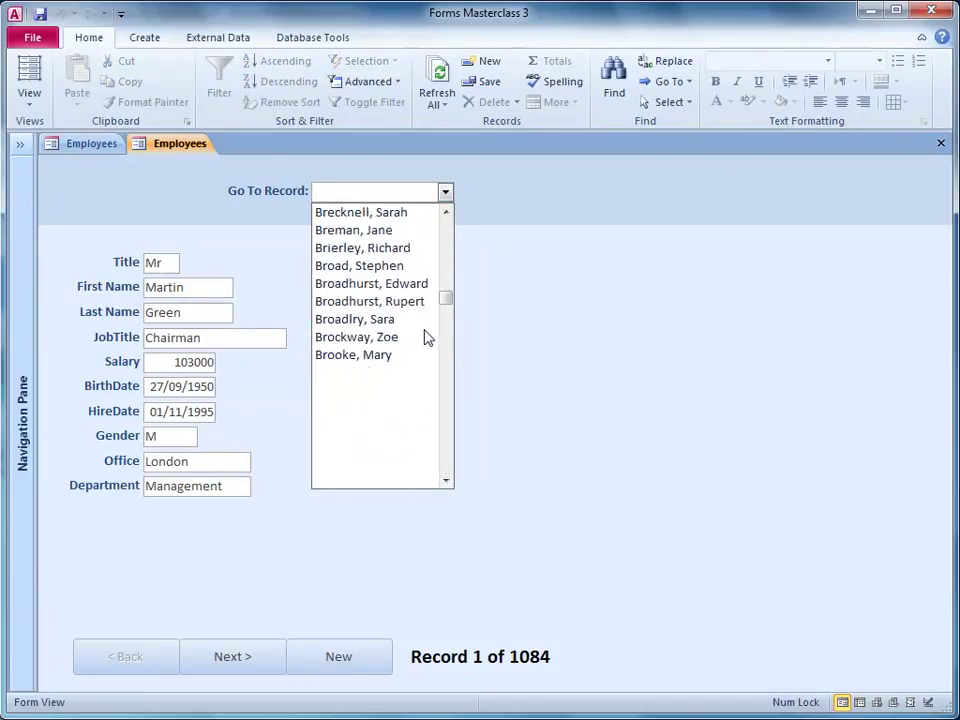
pyautogui.scroll(-13, 424, 335)
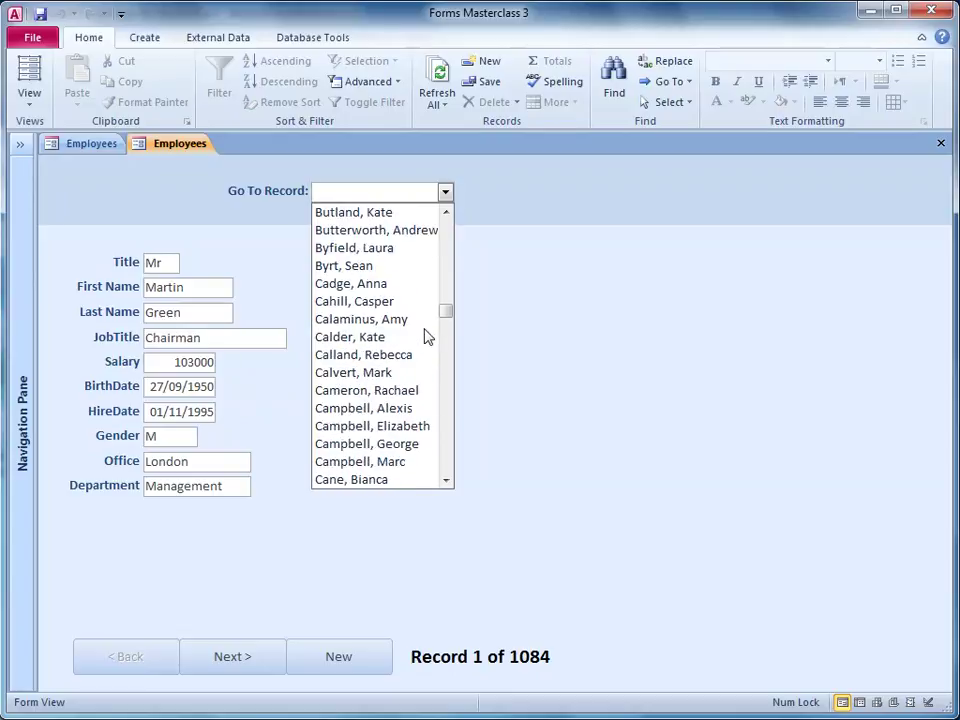
pyautogui.scroll(-7, 425, 335)
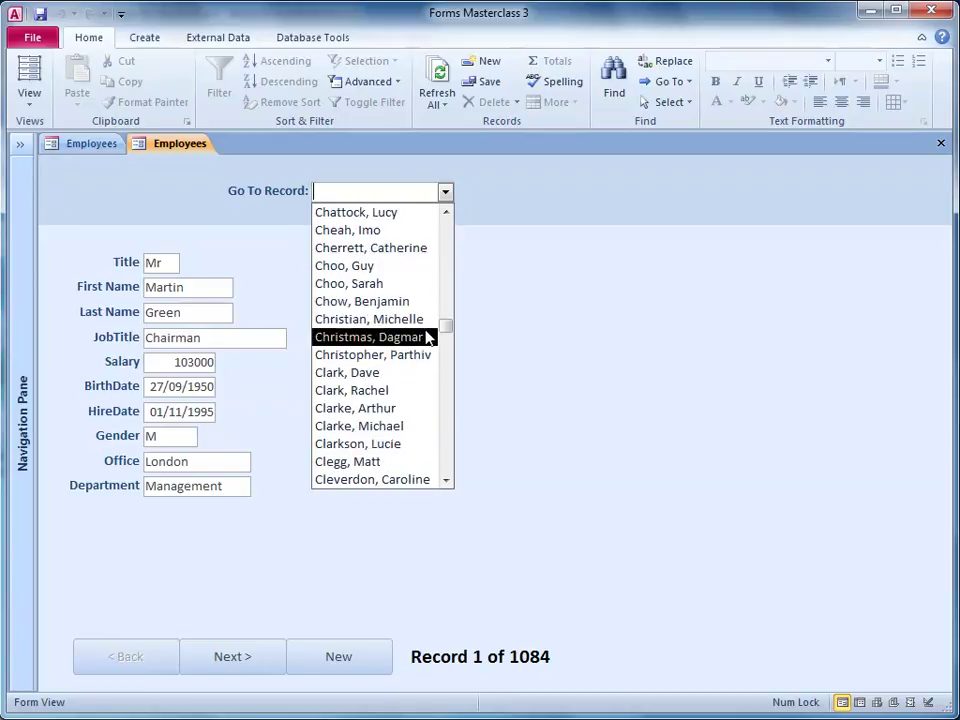
pyautogui.scroll(-14, 427, 338)
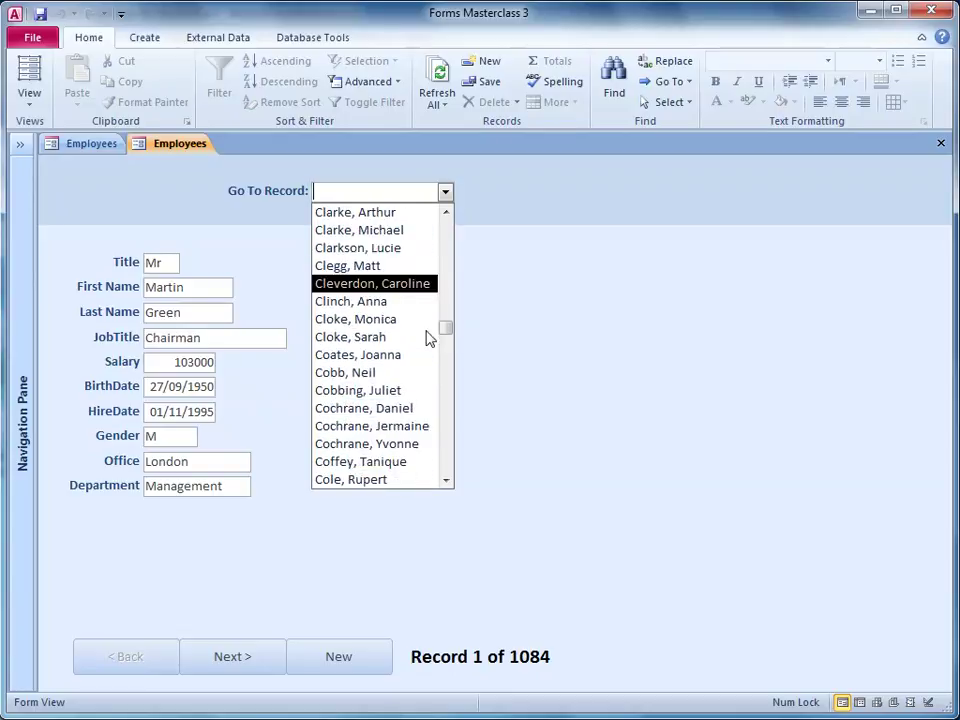
pyautogui.scroll(-5, 427, 340)
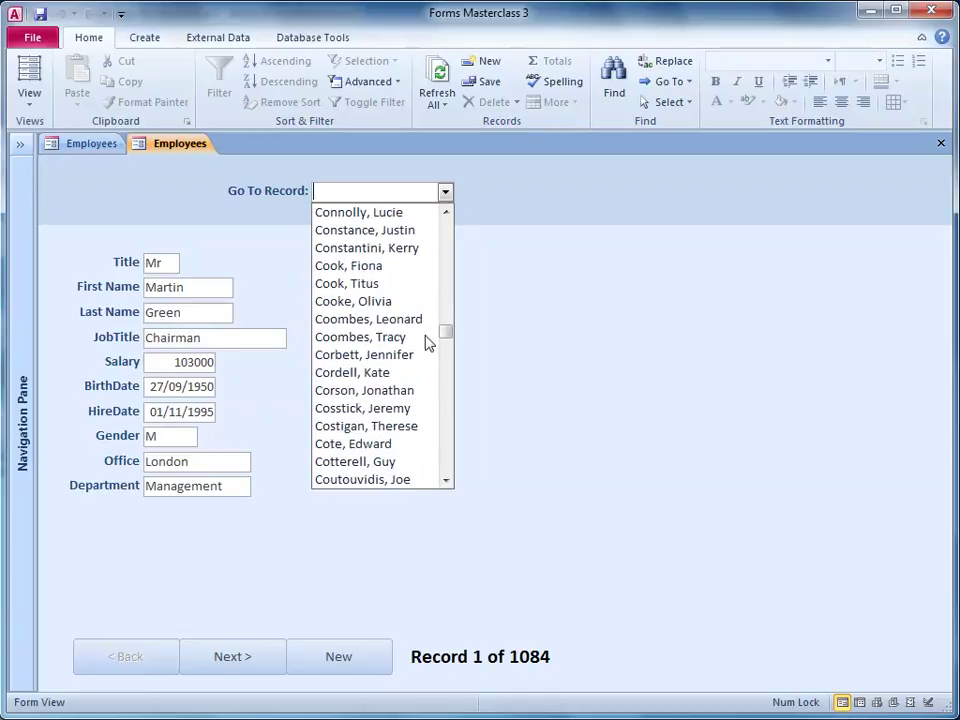
pyautogui.scroll(-1, 428, 343)
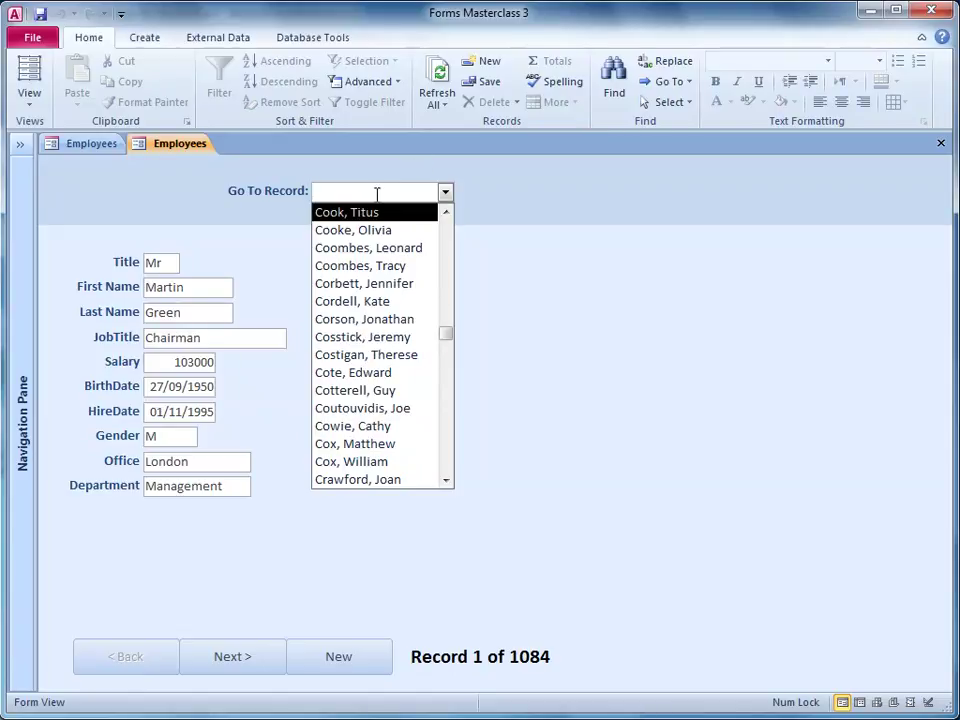
# Test the Go To Record box's auto-completion with the first letters of an employee's surname and return to Design View.
pyautogui.write('gr')
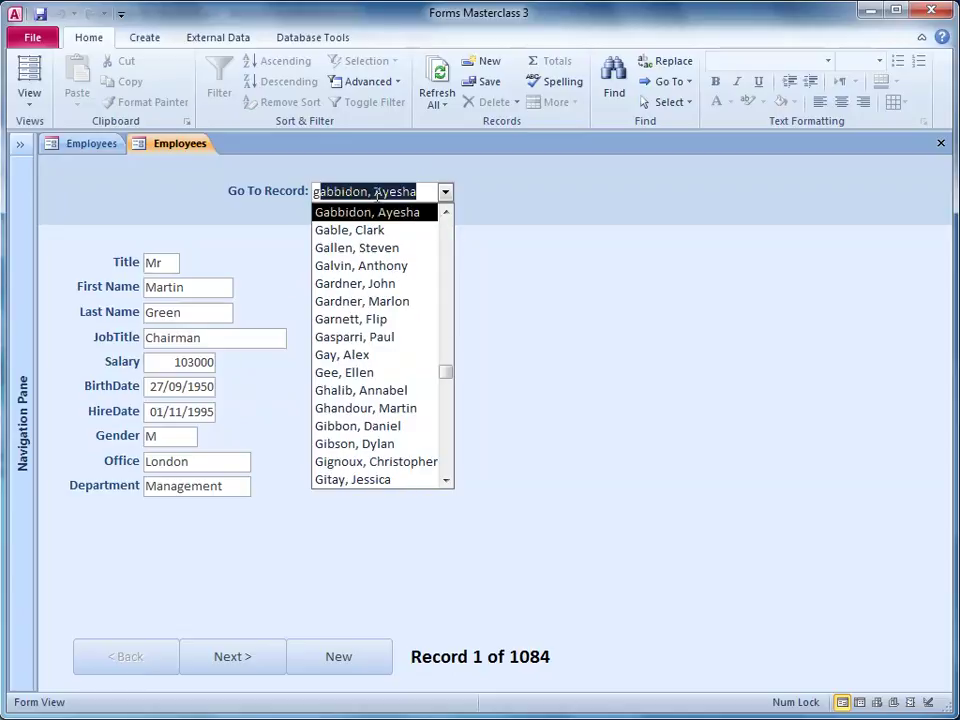
pyautogui.write('e')
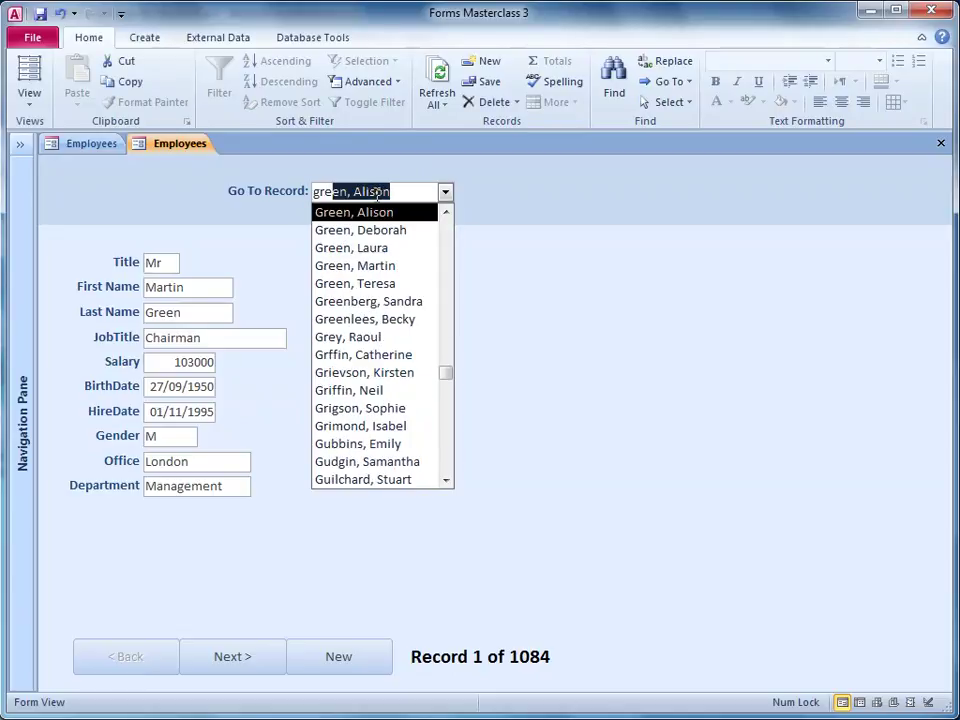
pyautogui.write('e')
pyautogui.click(30, 106)
pyautogui.click(120, 346)
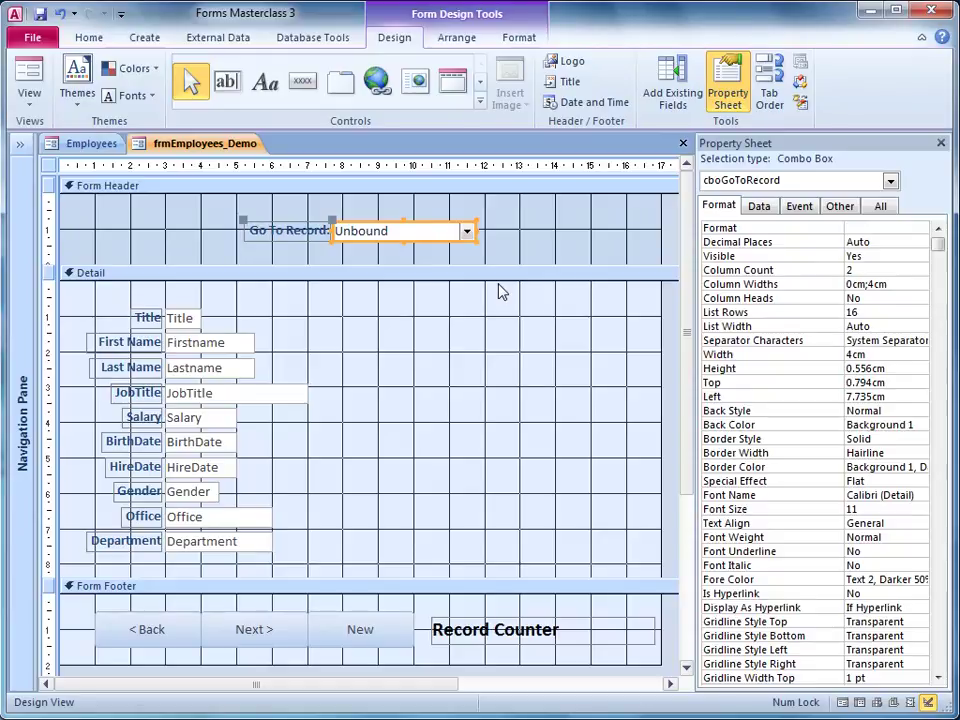
# Create an After Update event procedure for cboGoToRecord with the Code Builder.
pyautogui.click(806, 212)
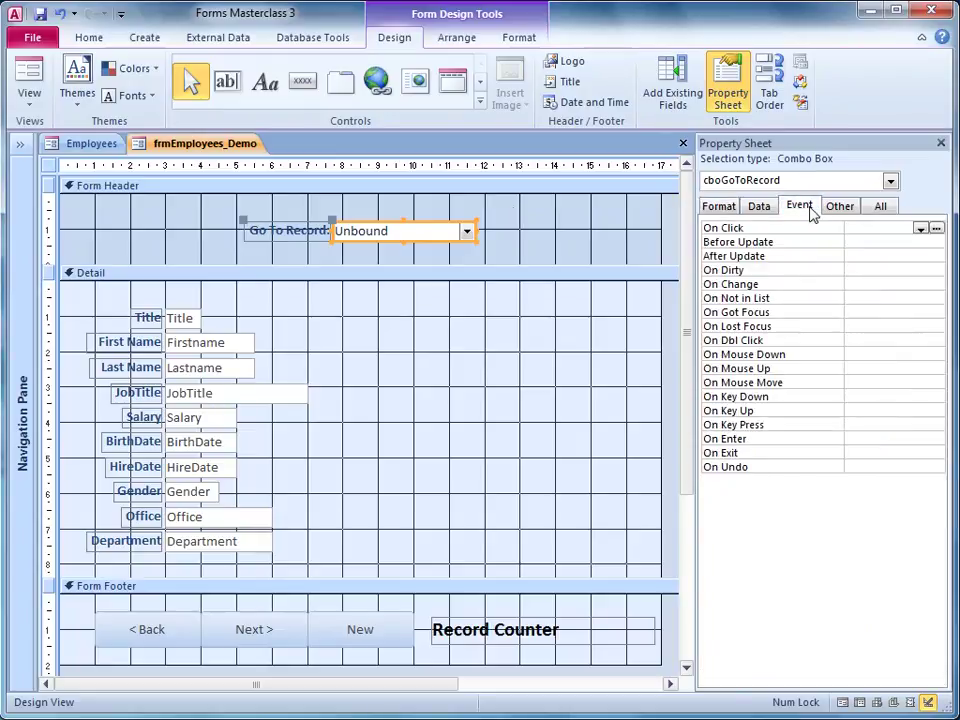
pyautogui.click(775, 257)
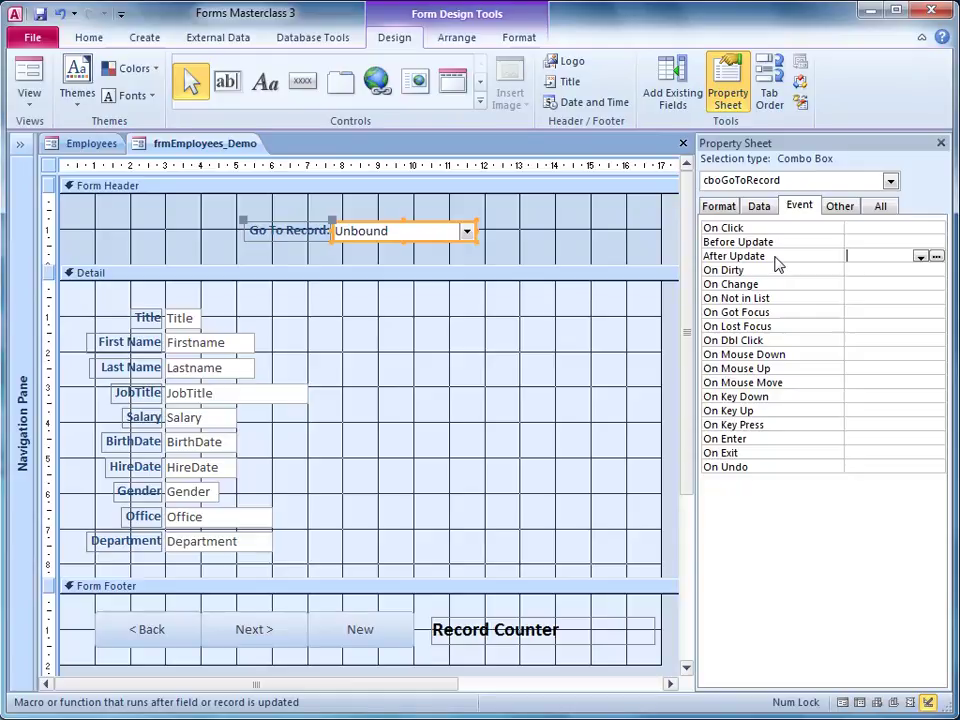
pyautogui.click(936, 258)
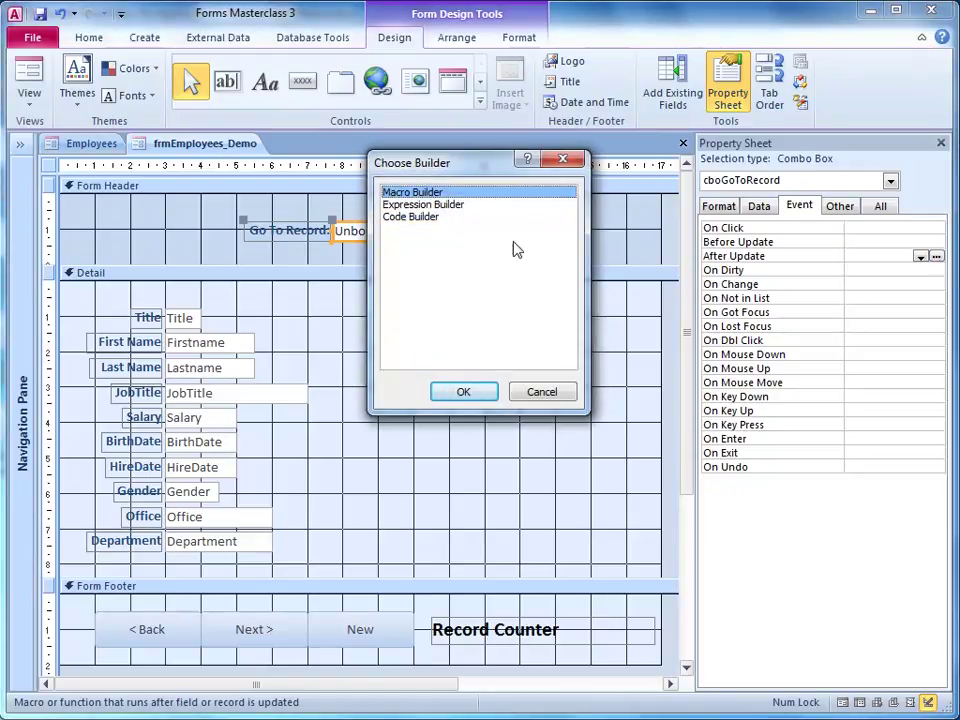
pyautogui.click(410, 219)
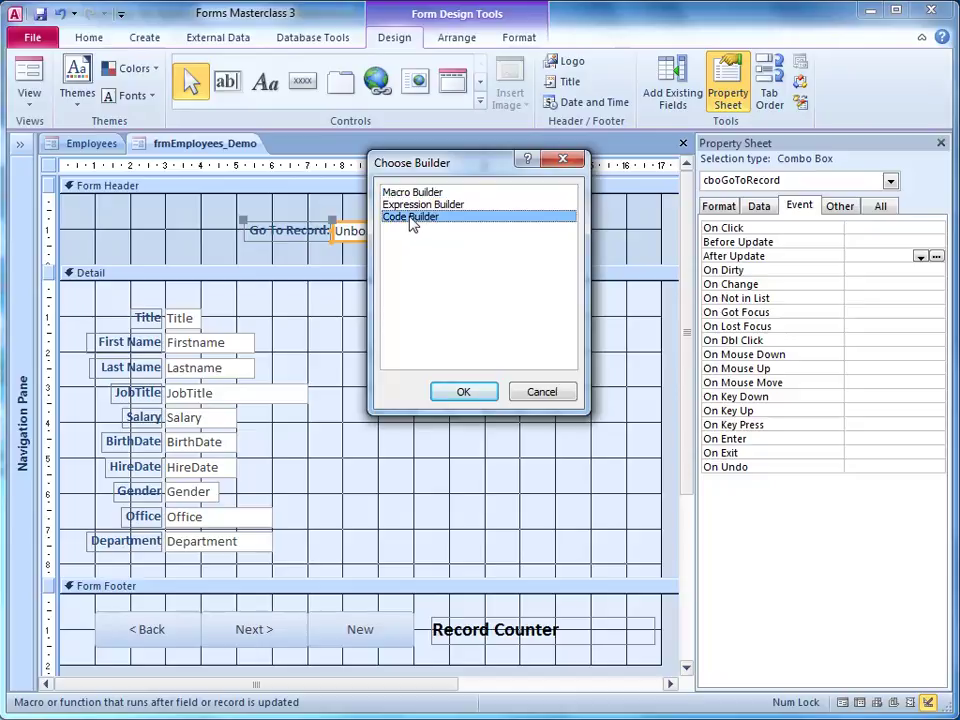
pyautogui.click(483, 399)
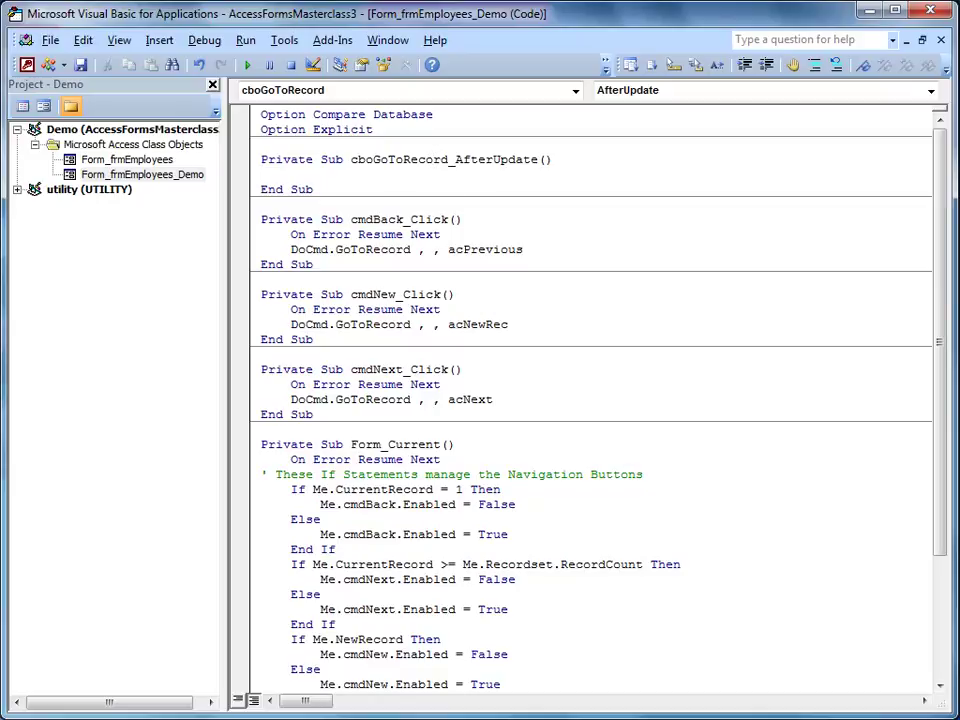
# Add the lines On Error Resume Next and Dim rst As Object to the cboGoToRecord_AfterUpdate procedure.
pyautogui.write('on error resume ')
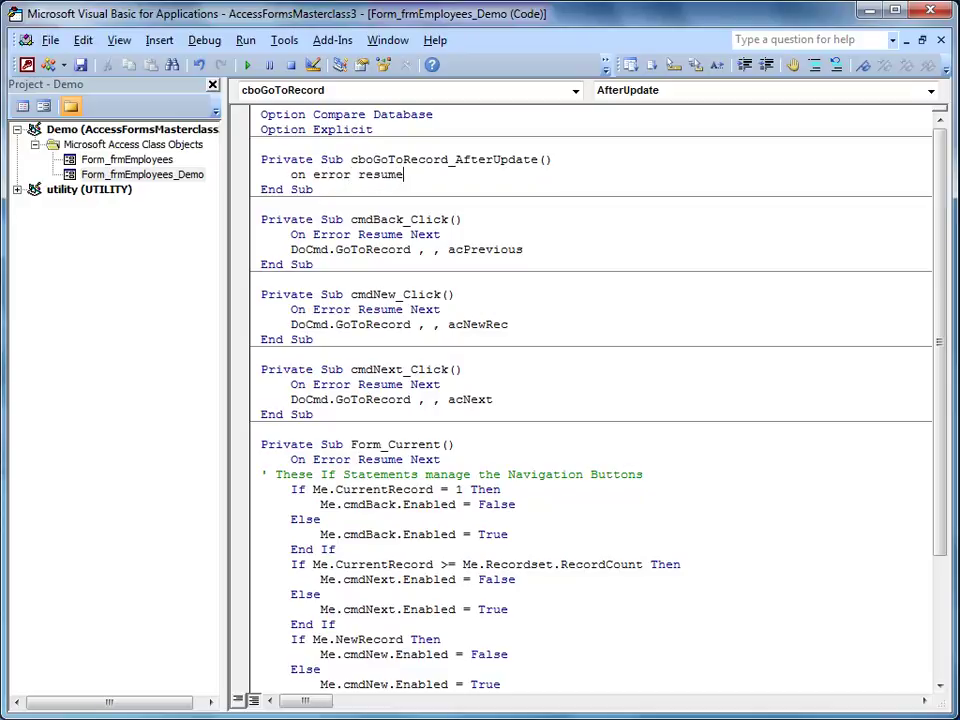
pyautogui.write('next')
pyautogui.press('Return')
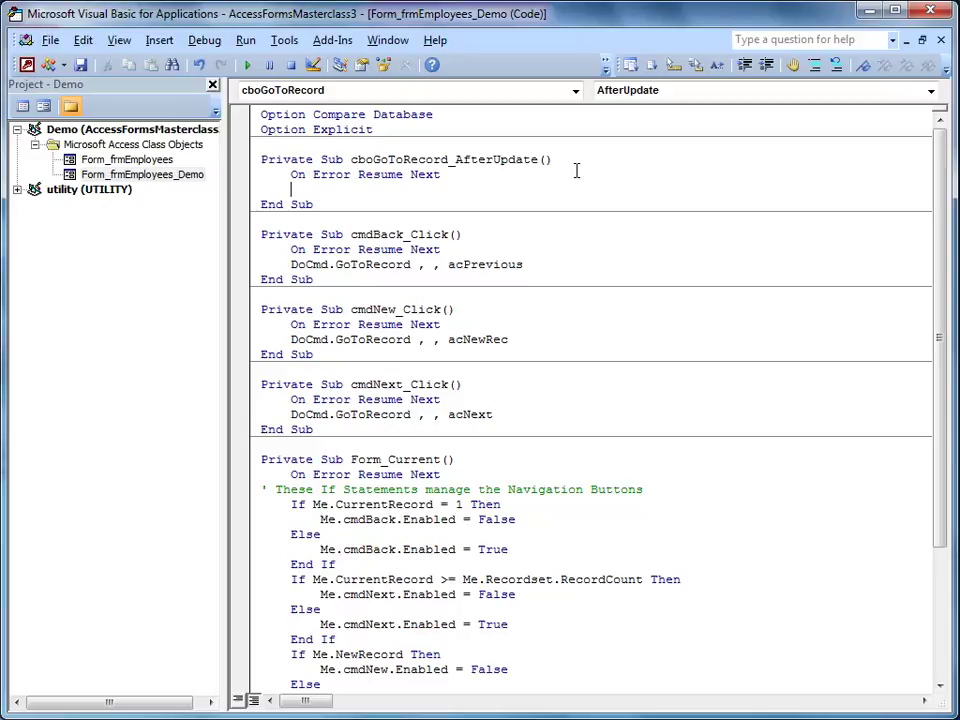
pyautogui.write('dim rst as object')
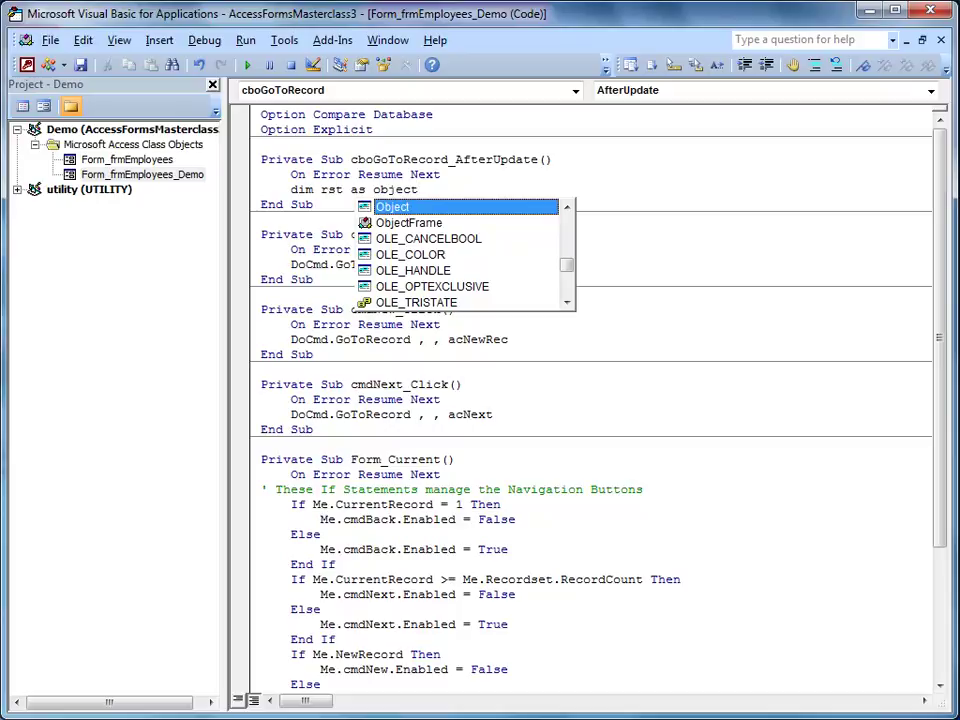
pyautogui.press('Return')
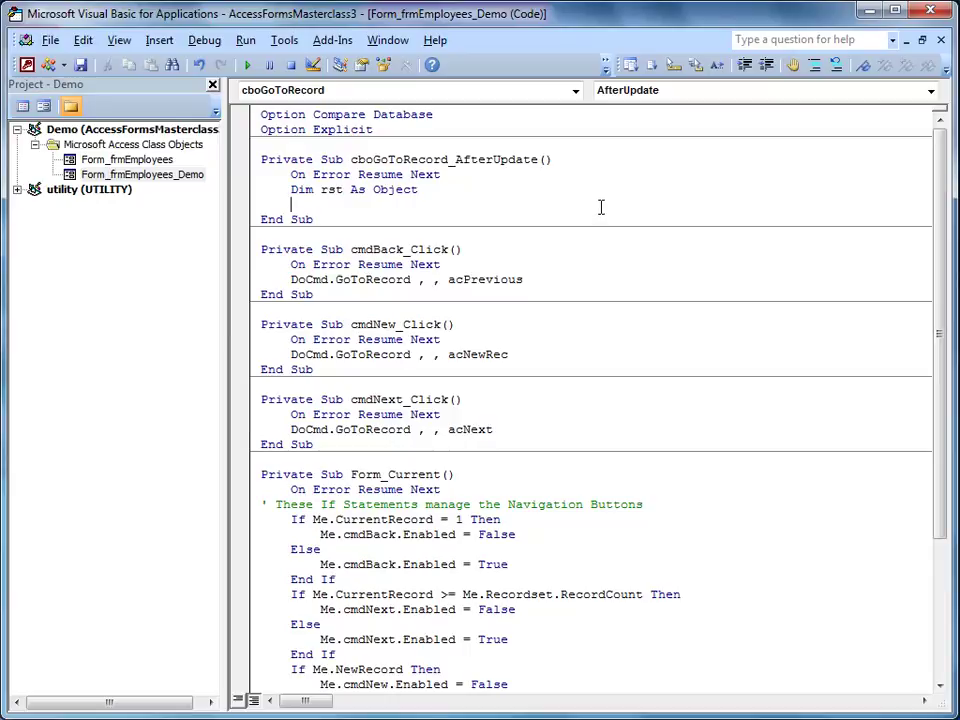
# Add the line Set rst = Me.RecordsetClone to the cboGoToRecord_AfterUpdate procedure.
pyautogui.write('set')
pyautogui.write('rst = me.re')
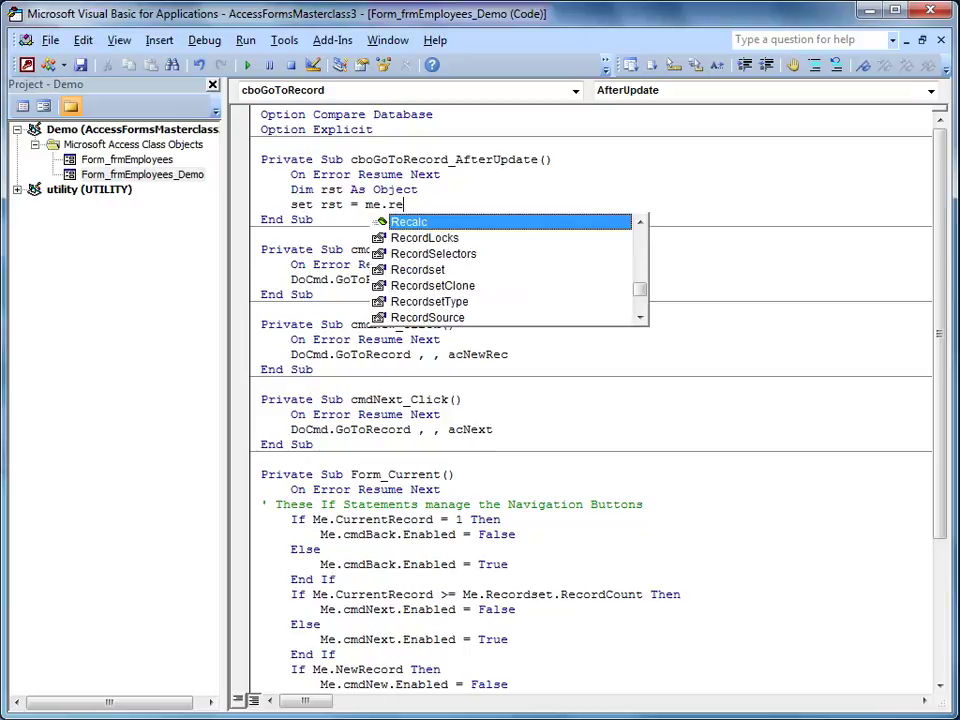
pyautogui.click(475, 286)
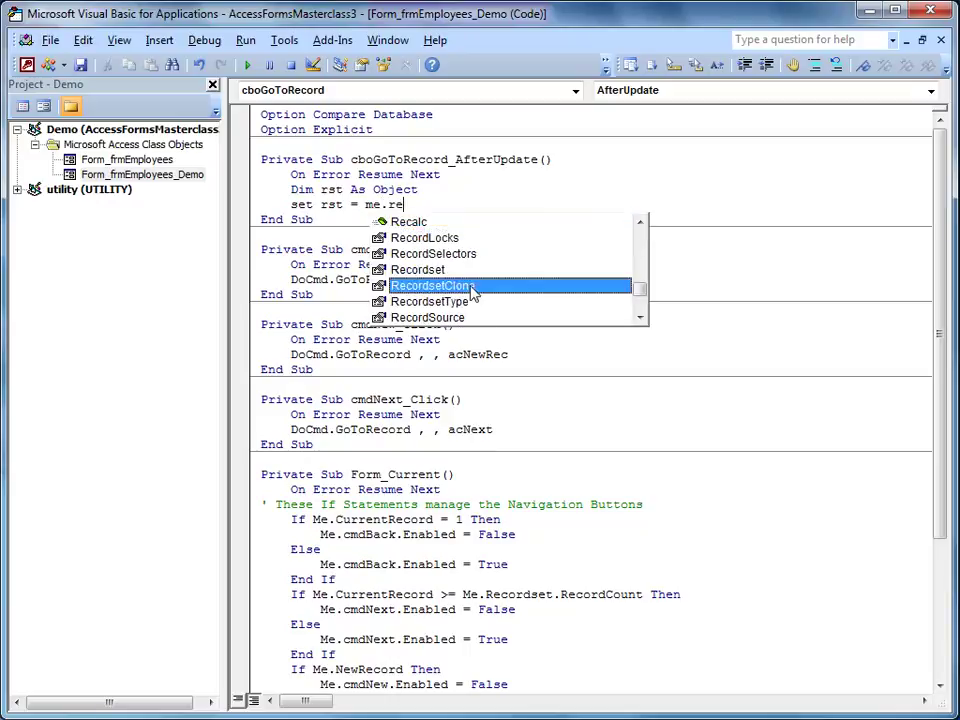
pyautogui.doubleClick(475, 286)
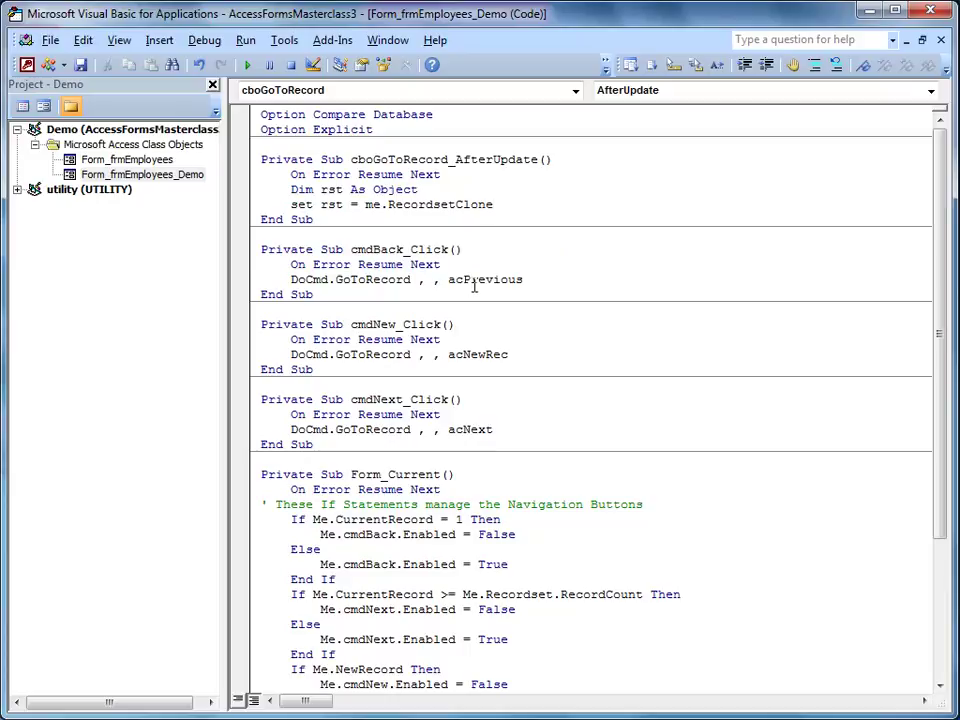
pyautogui.press('Return')
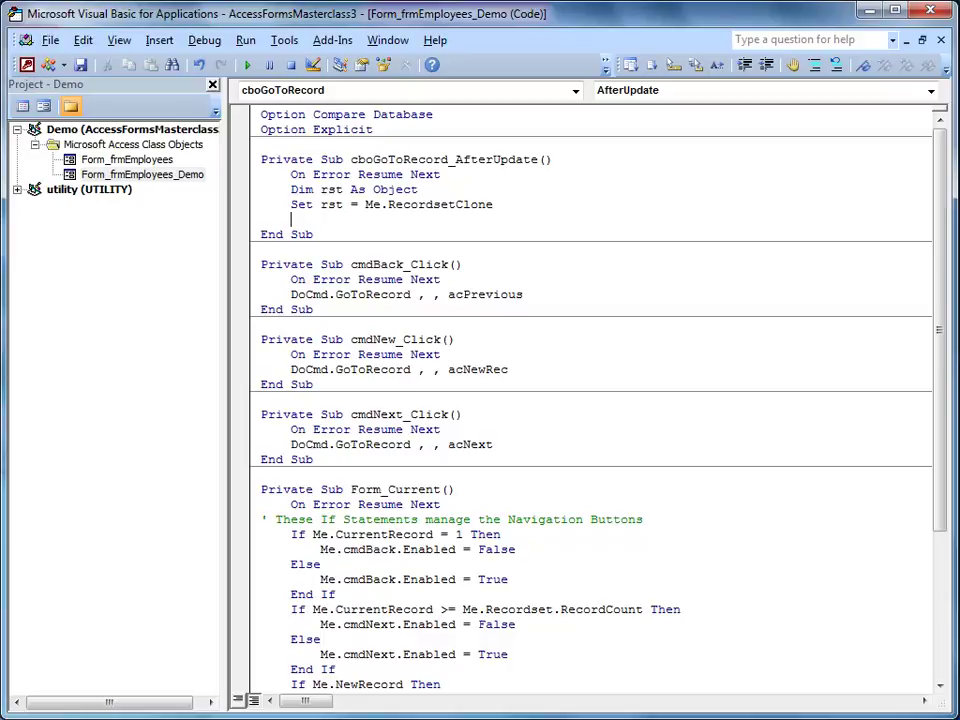
# Add the line rst.FindFirst "[EmployeeID]=" & Me.cboGoToRecord.Value below the Set rst statement.
pyautogui.write('rst.findfirst')
pyautogui.write('"Emplo')
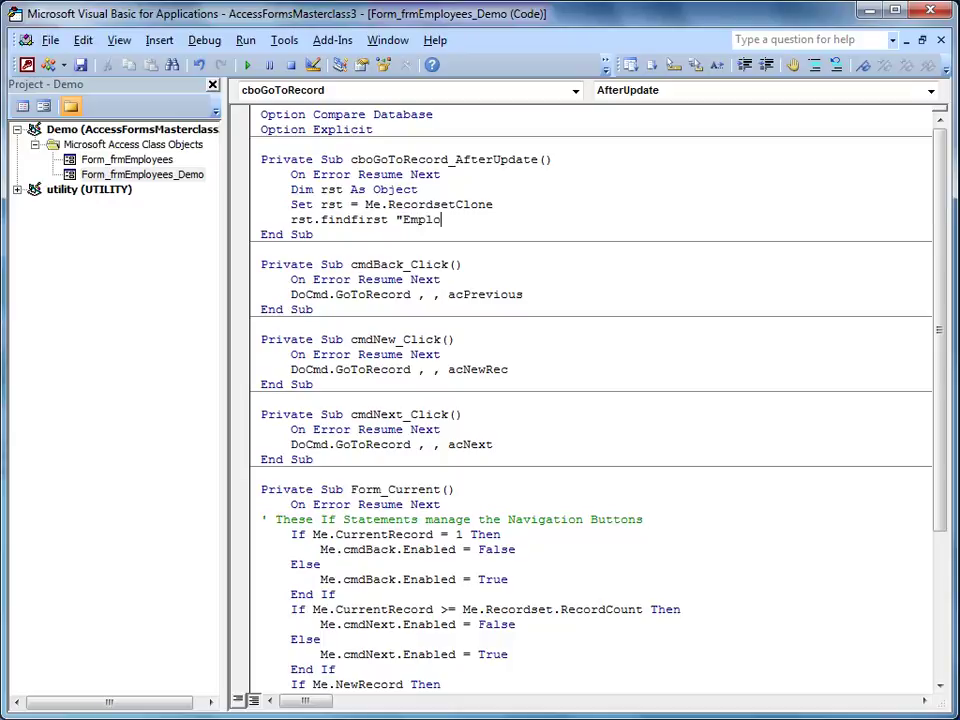
pyautogui.write('yeeID')
pyautogui.click(404, 219)
pyautogui.write('[')
pyautogui.click(493, 219)
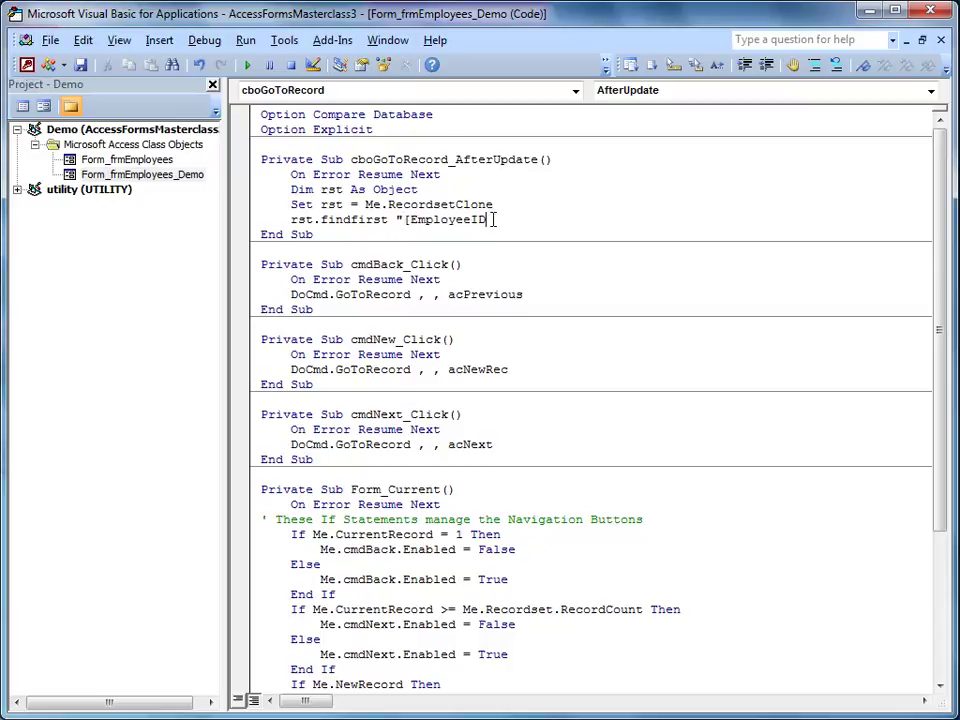
pyautogui.write(']=')
pyautogui.write('"')
pyautogui.write('& me.cb')
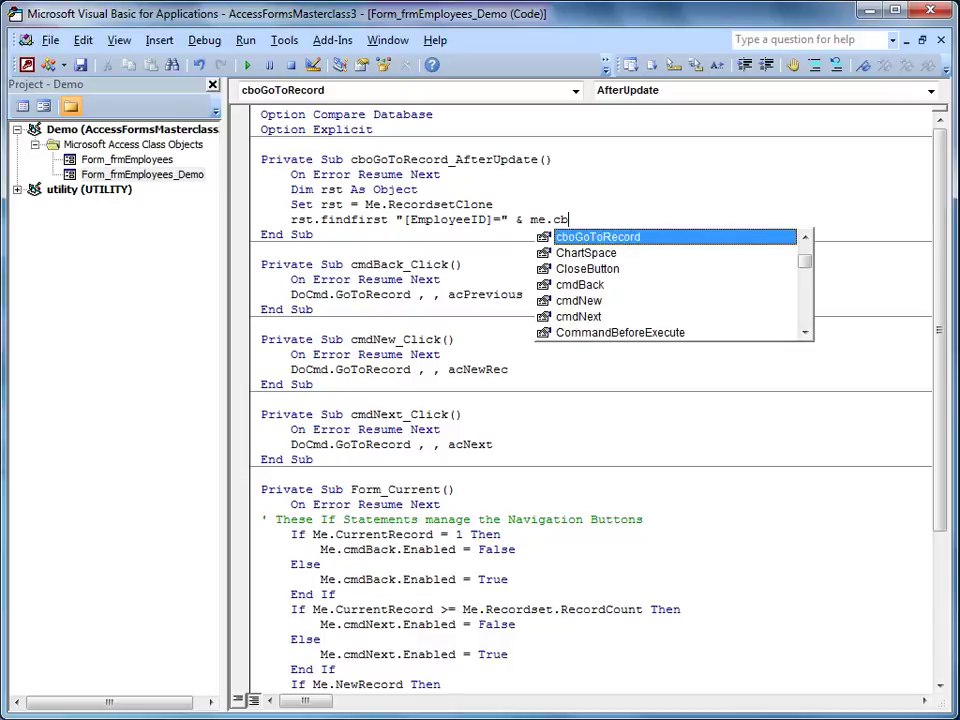
pyautogui.write('oGoToRecord.v')
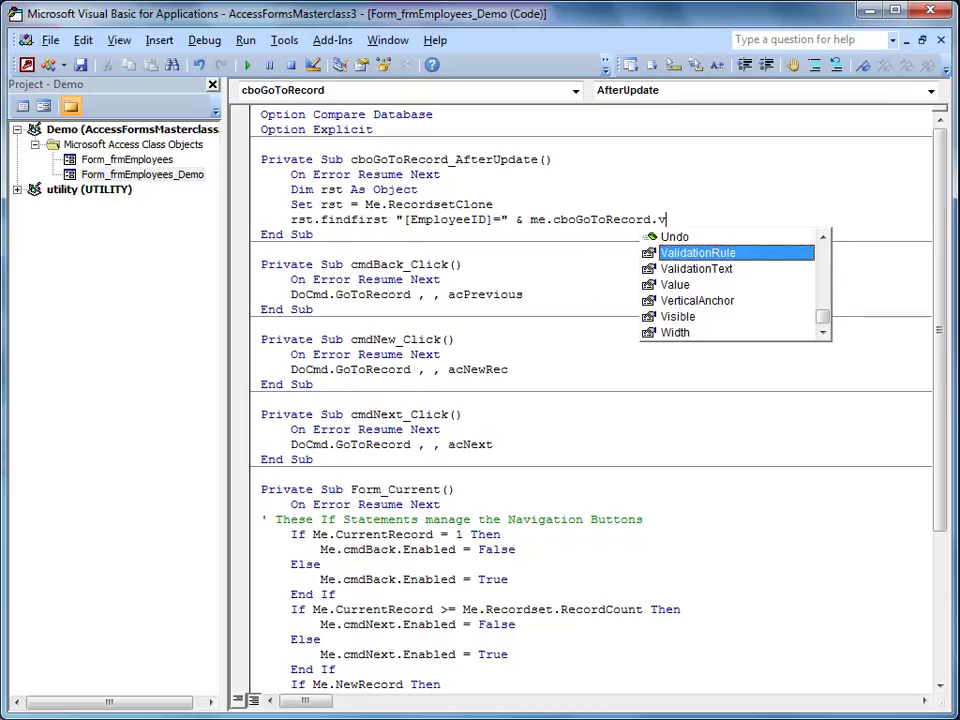
pyautogui.click(686, 286)
pyautogui.doubleClick(686, 286)
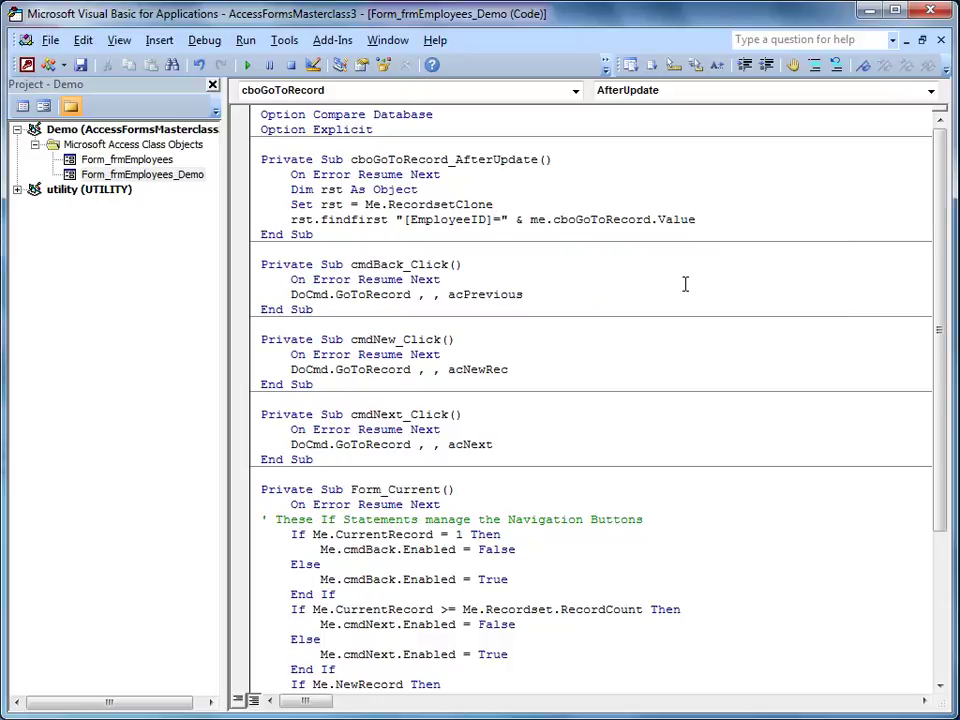
pyautogui.press('Return')
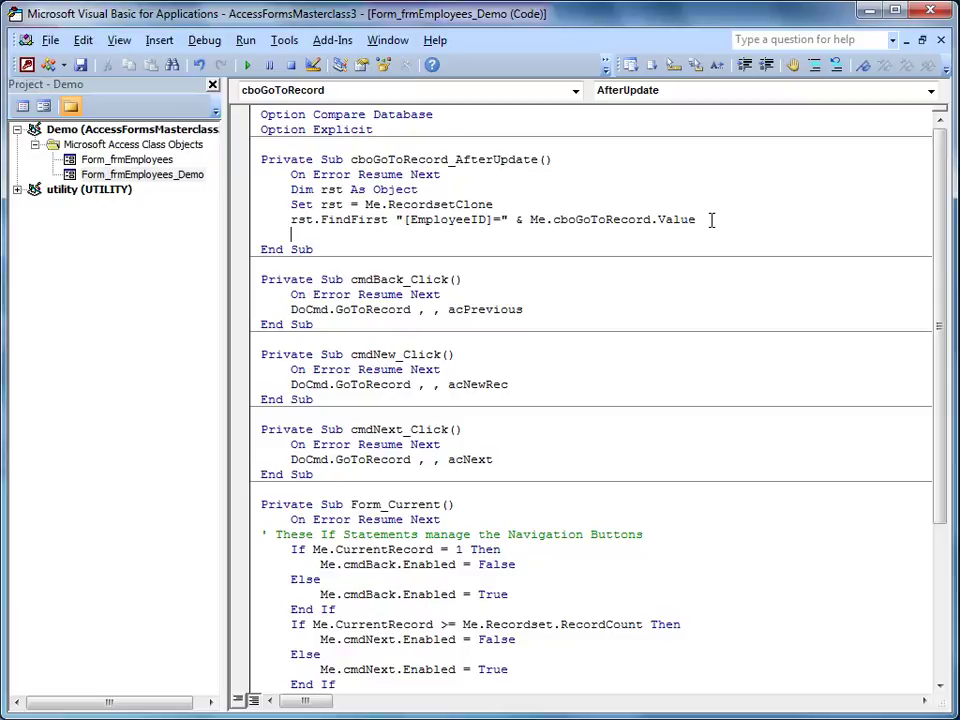
# Add the line Me.Bookmark = rst.Bookmark as the last statement of cboGoToRecord_AfterUpdate.
pyautogui.write('me.b')
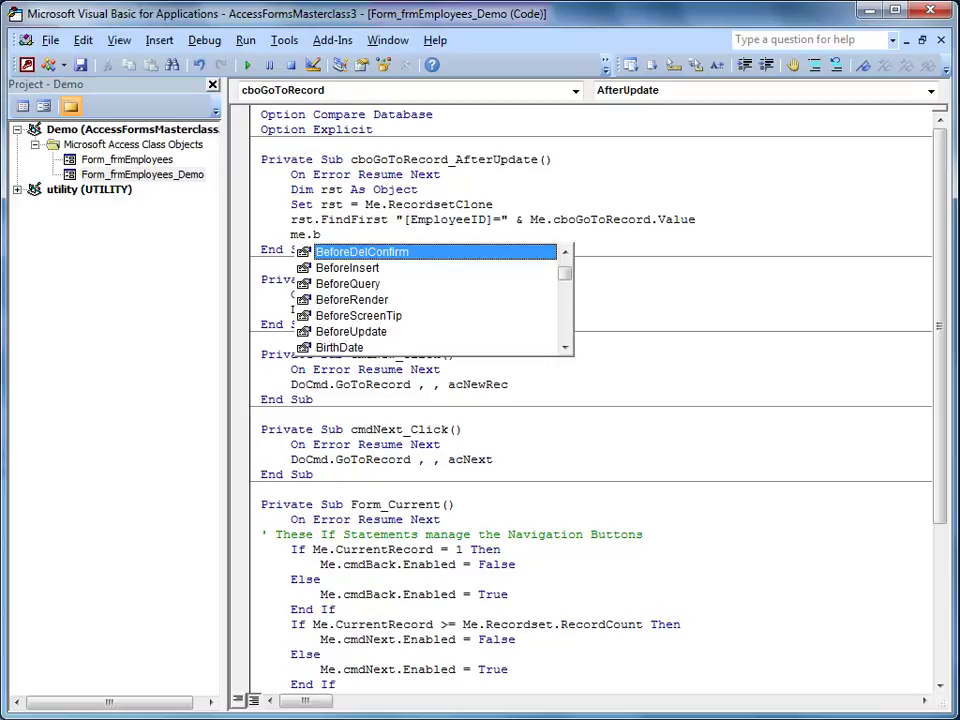
pyautogui.write('oo')
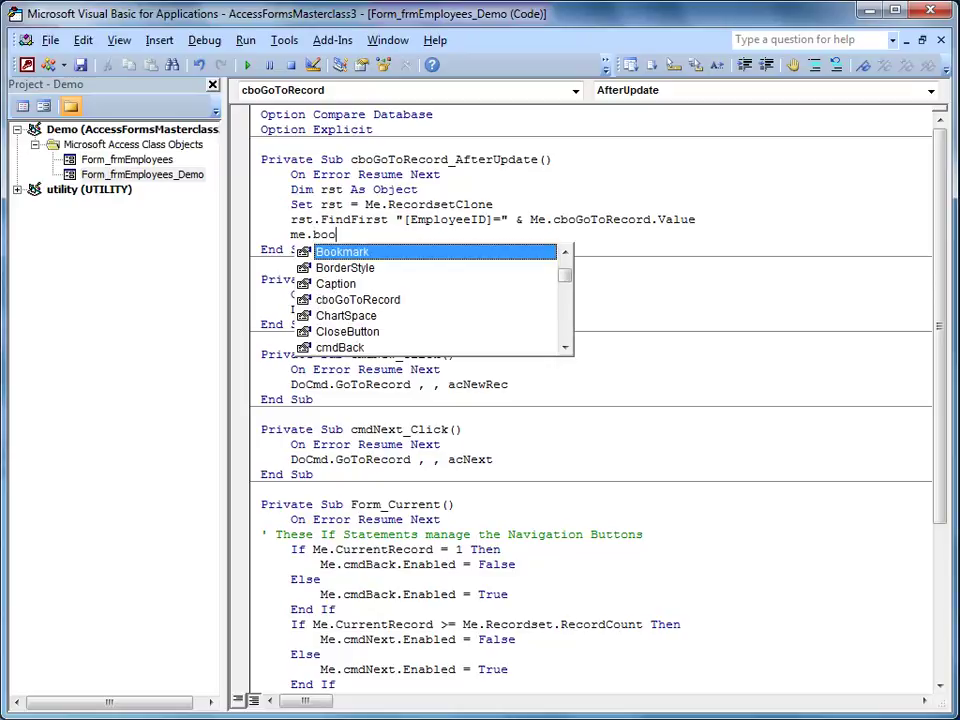
pyautogui.write('=rst')
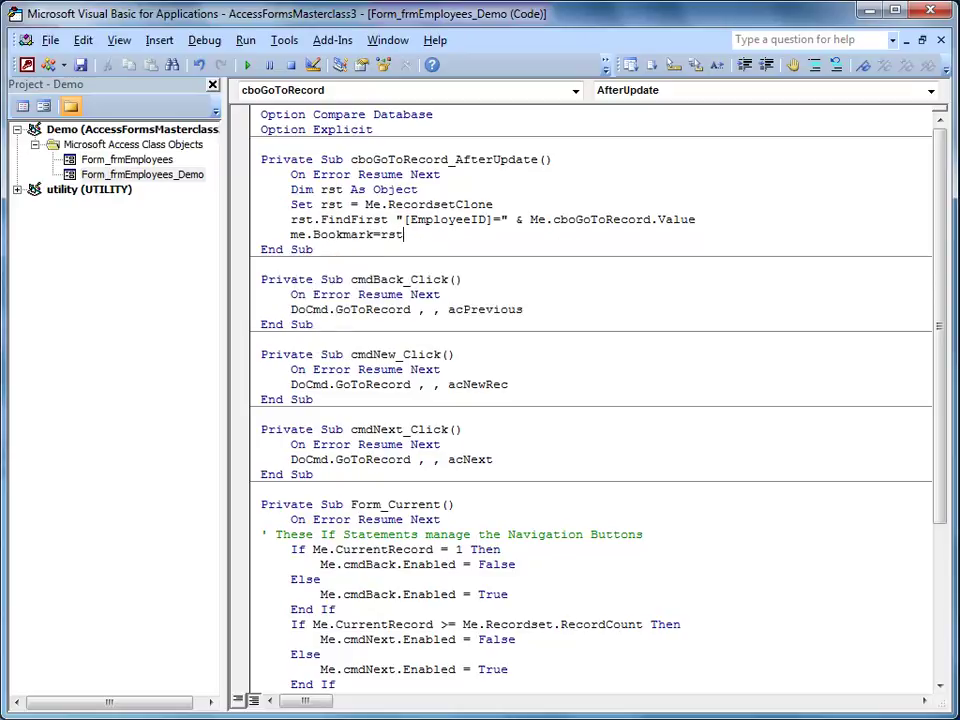
pyautogui.write('.bookmark')
pyautogui.click(330, 249)
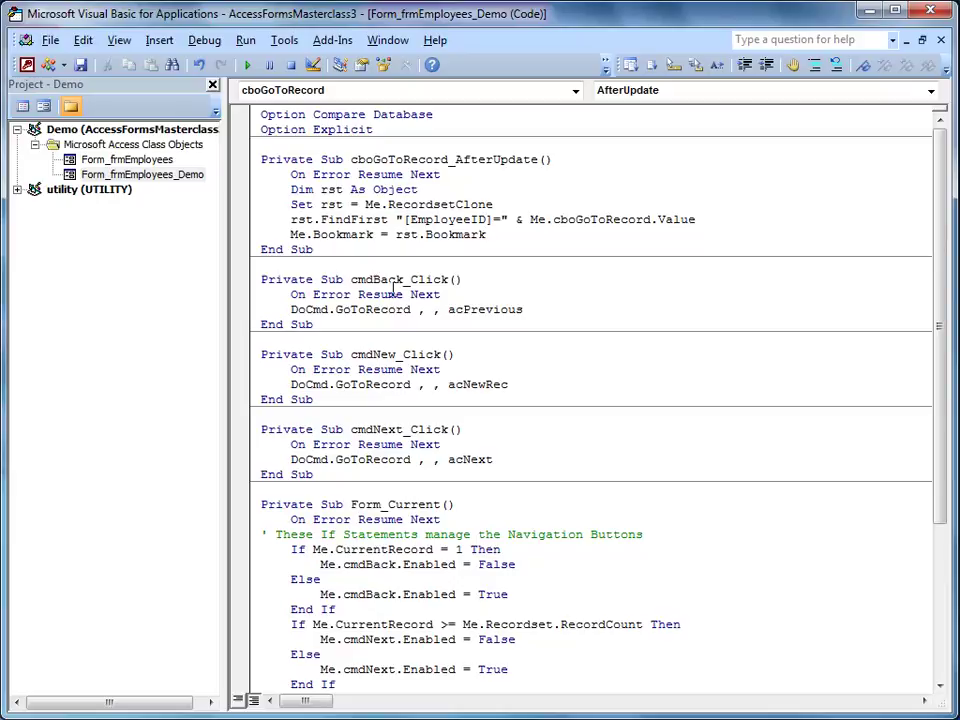
# Compile the Demo project and save the database code.
pyautogui.click(205, 42)
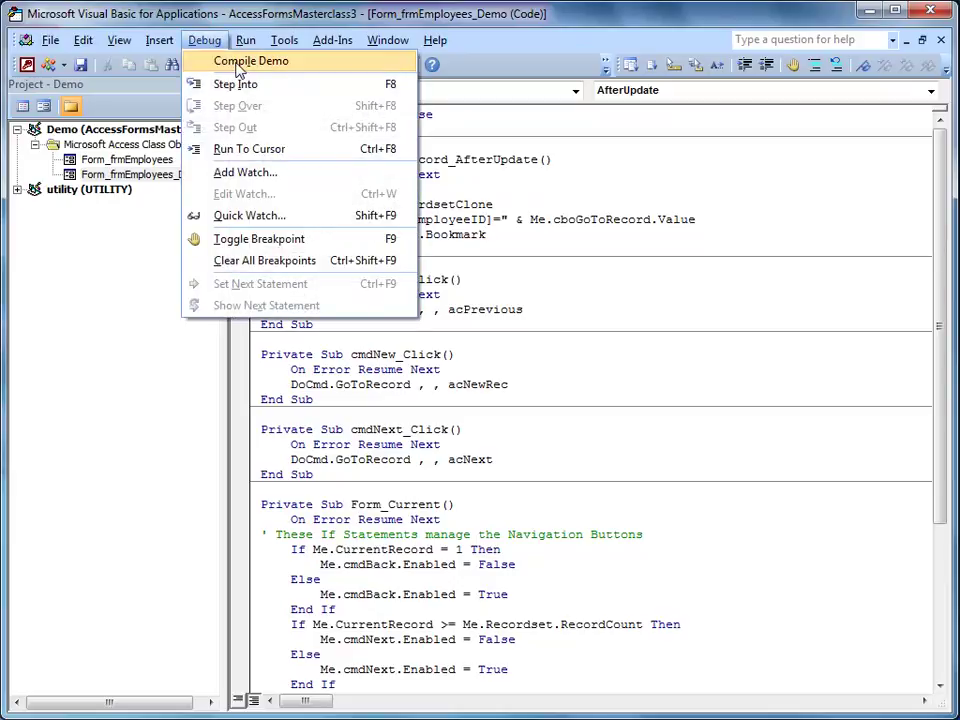
pyautogui.click(206, 62)
pyautogui.click(80, 64)
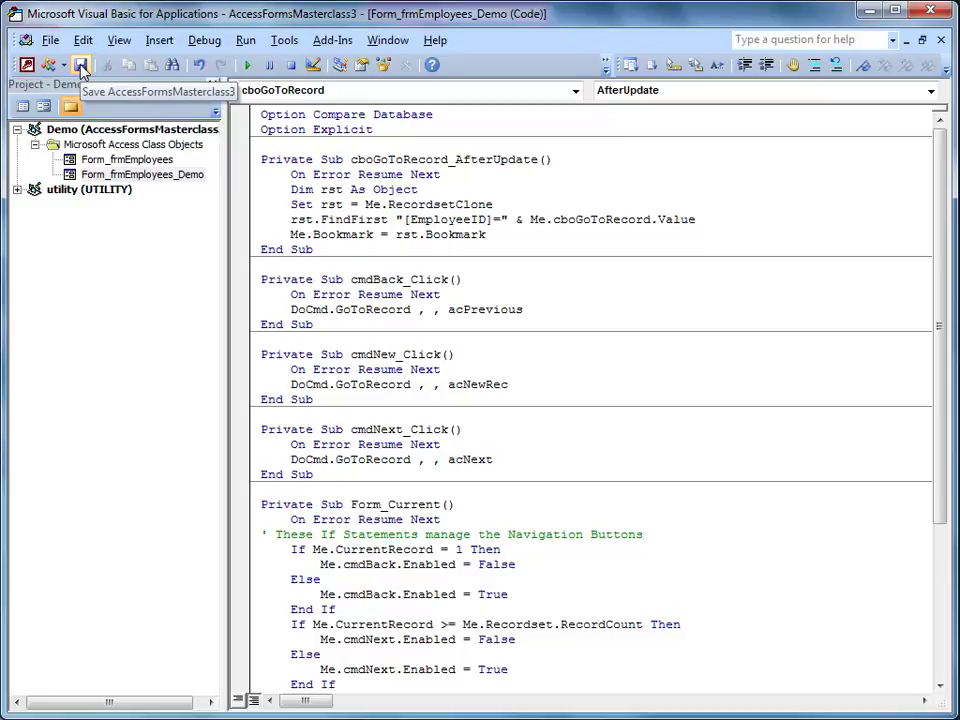
# Return to Access, show the form in Form View and test jumping to an employee further down the Go To Record list.
pyautogui.click(26, 65)
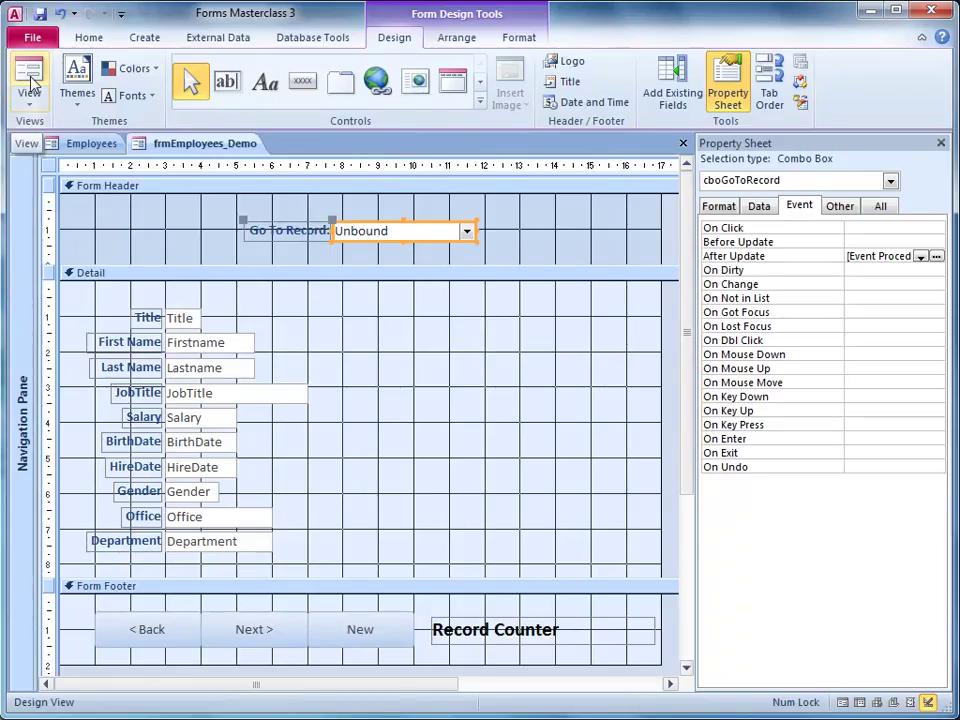
pyautogui.click(27, 68)
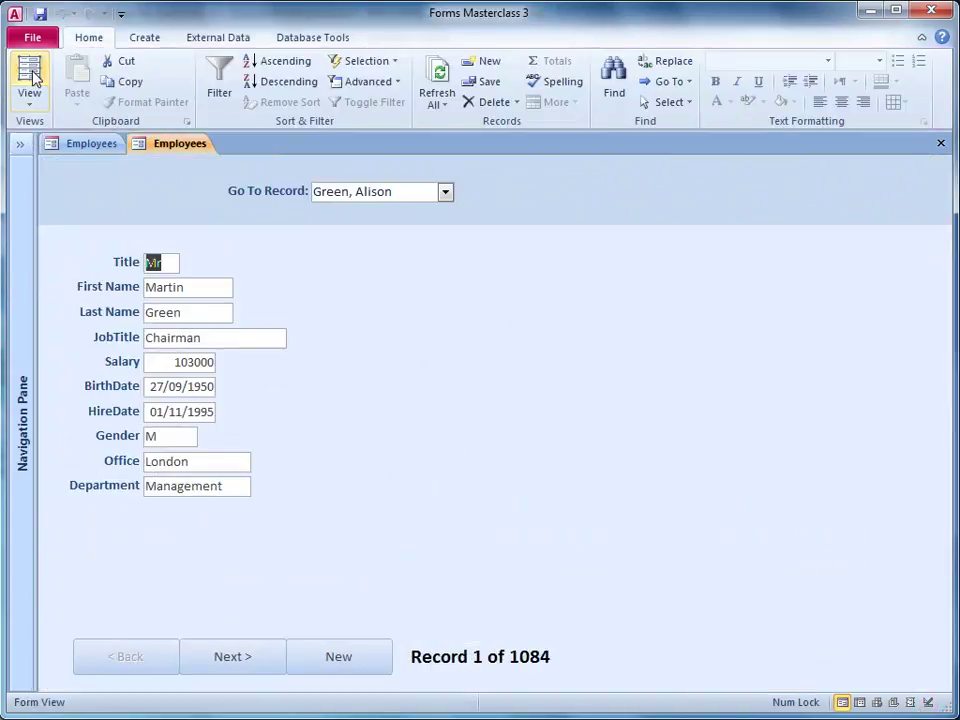
pyautogui.click(446, 192)
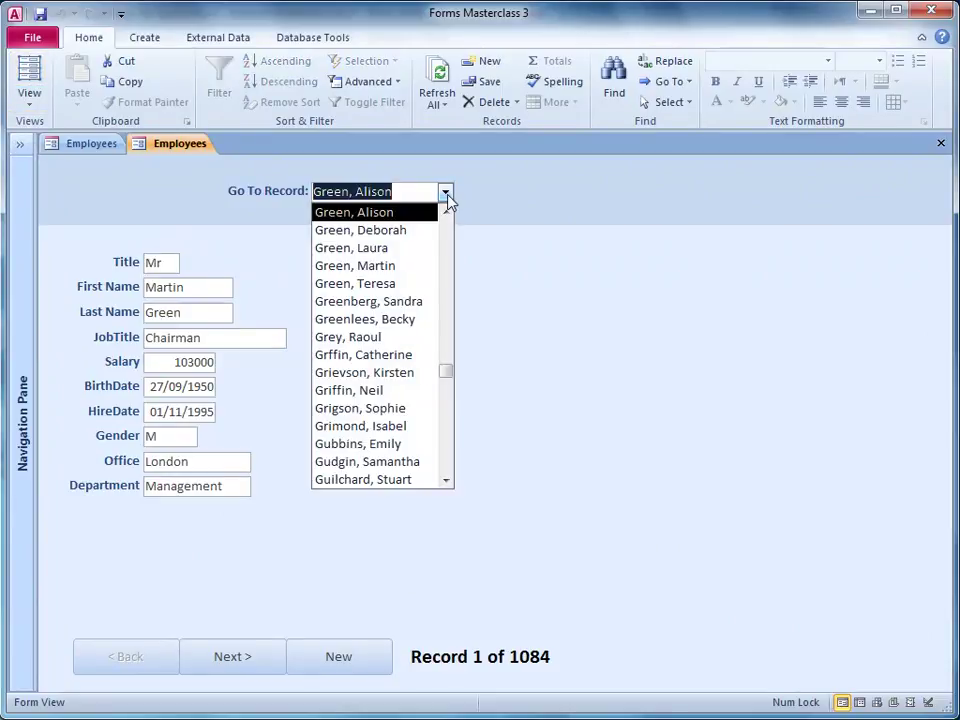
pyautogui.scroll(-9, 396, 410)
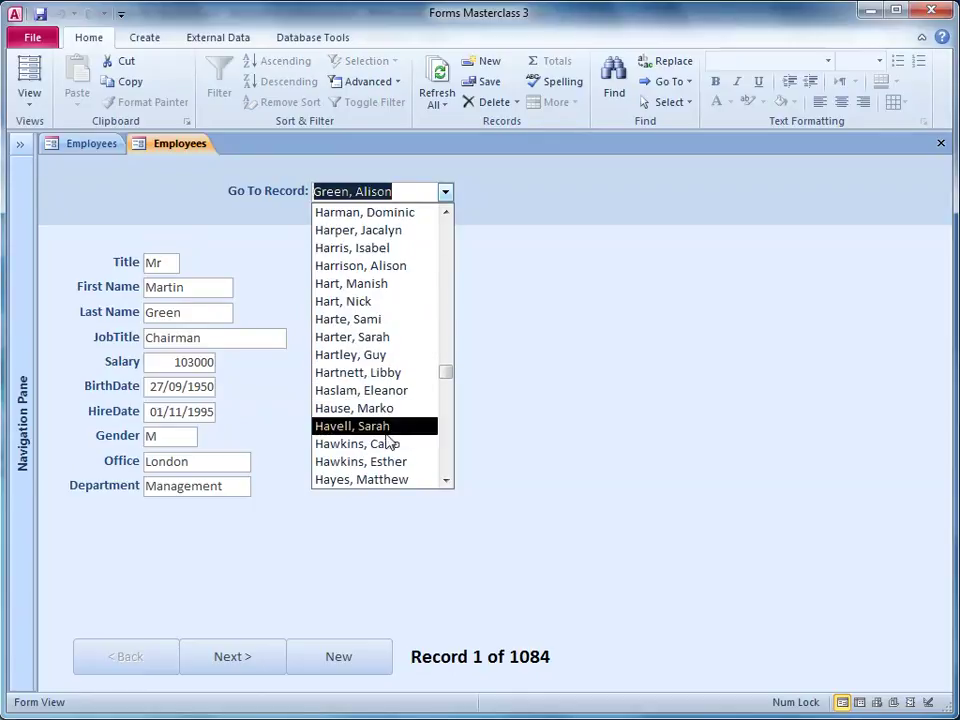
pyautogui.click(388, 428)
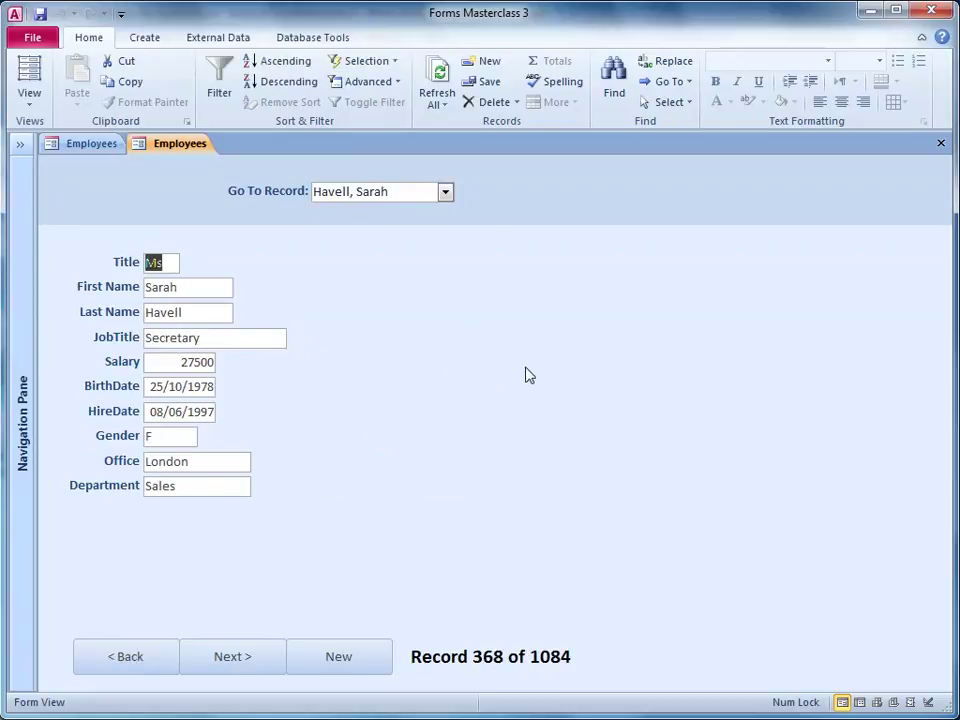
# Test the Go To Record list again by choosing an employee whose surname begins with J.
pyautogui.click(446, 193)
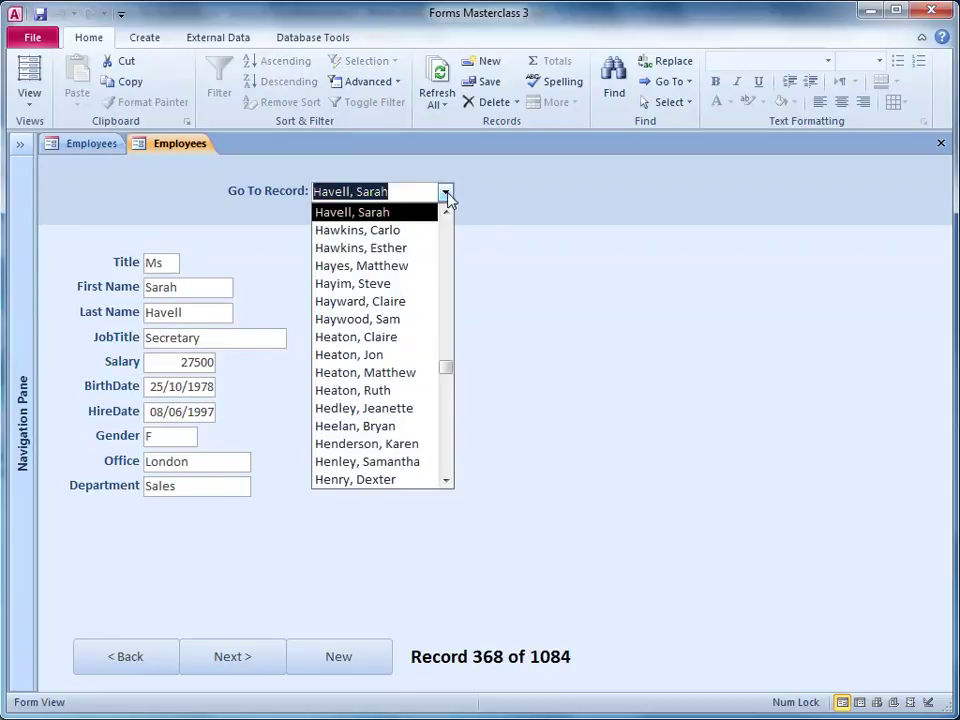
pyautogui.scroll(-10, 435, 283)
pyautogui.scroll(-10, 437, 279)
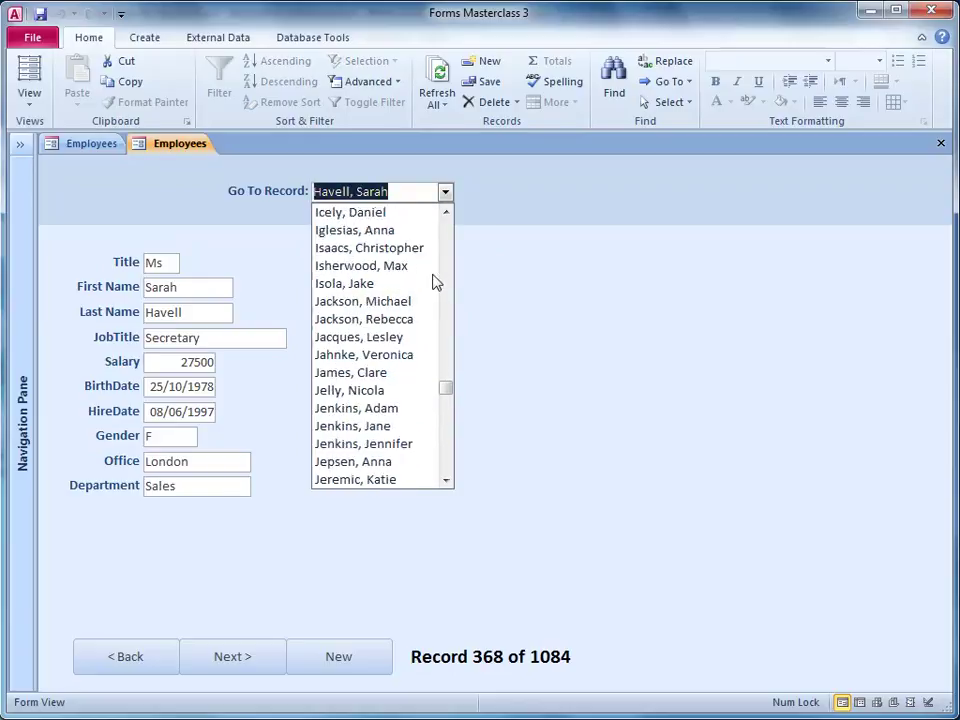
pyautogui.click(369, 392)
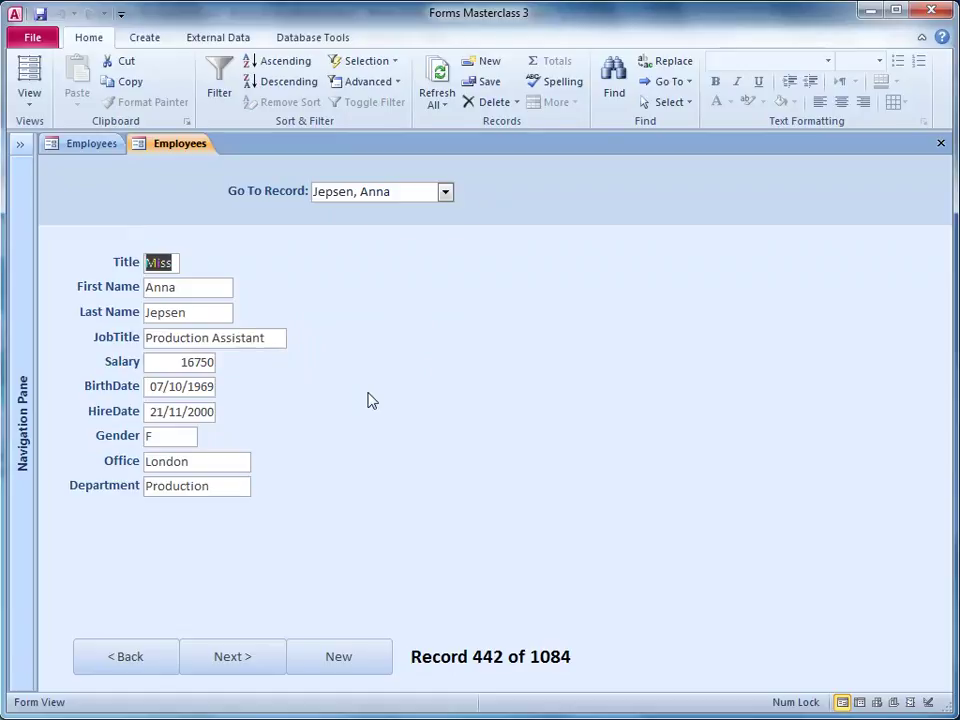
# Step four records forward with the form's Next button to compare the Go To Record box with the displayed employee.
pyautogui.click(255, 662)
pyautogui.click(254, 662)
pyautogui.click(254, 662)
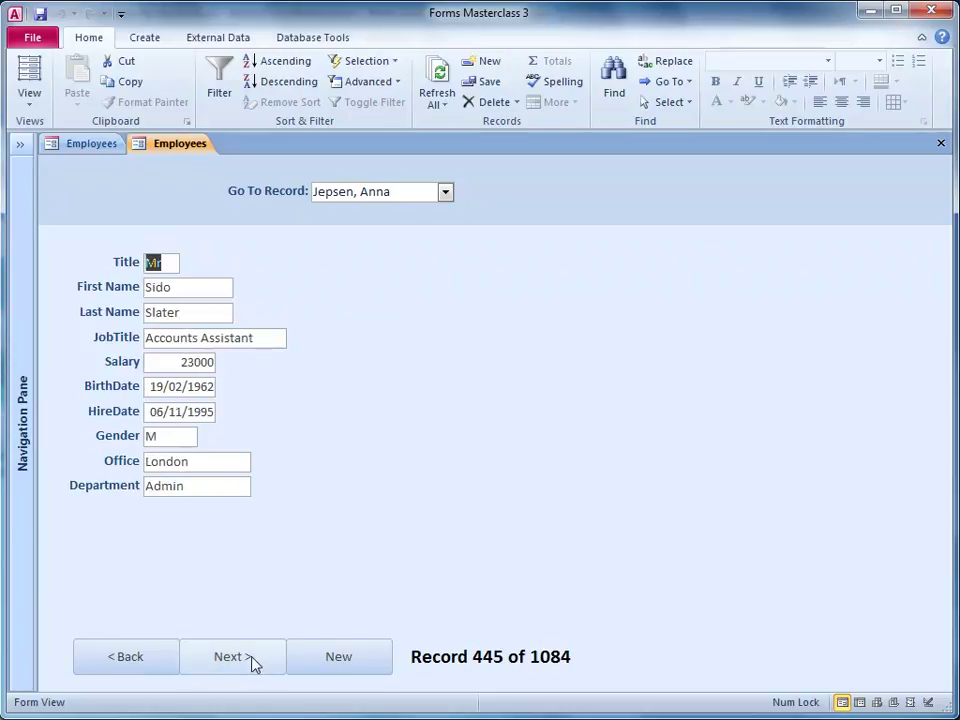
pyautogui.click(254, 662)
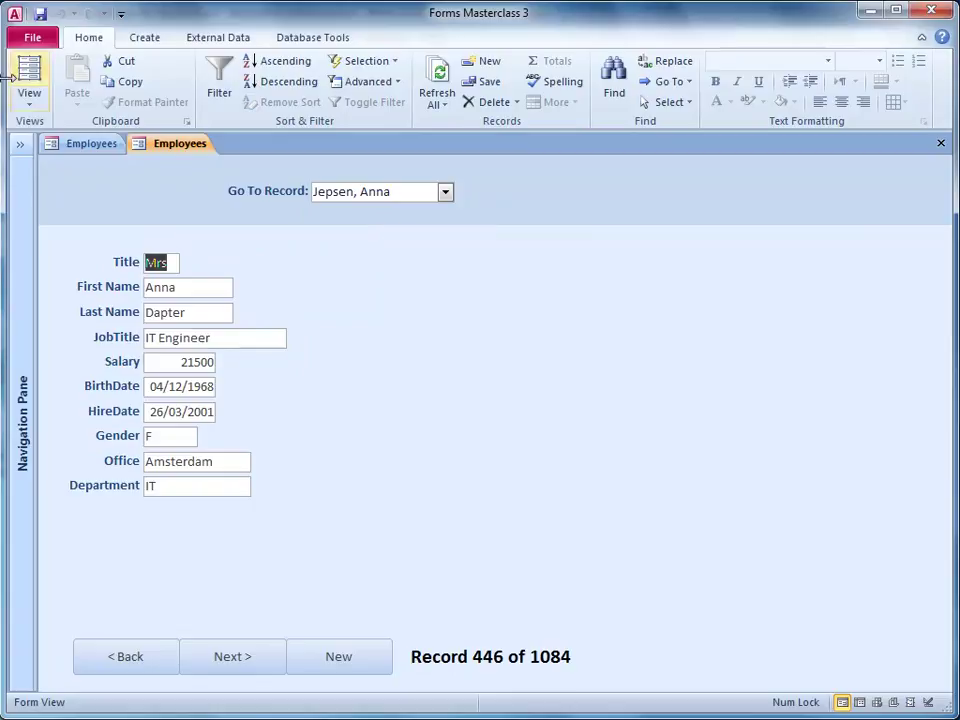
# Return the form to Design View and open the form's existing On Current event procedure in the code editor.
pyautogui.click(33, 105)
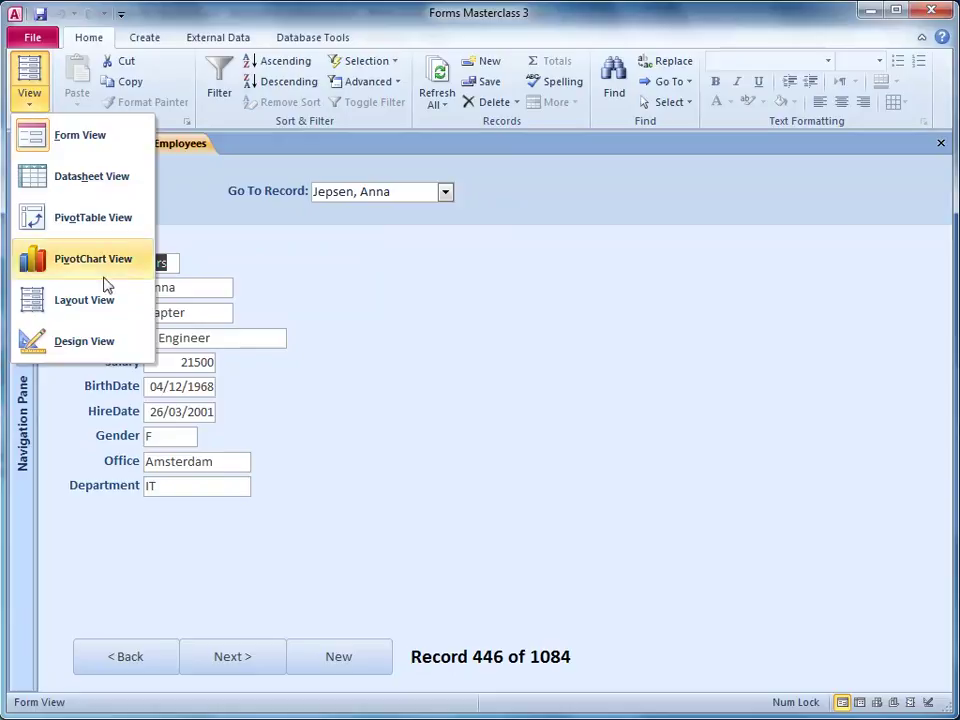
pyautogui.click(118, 352)
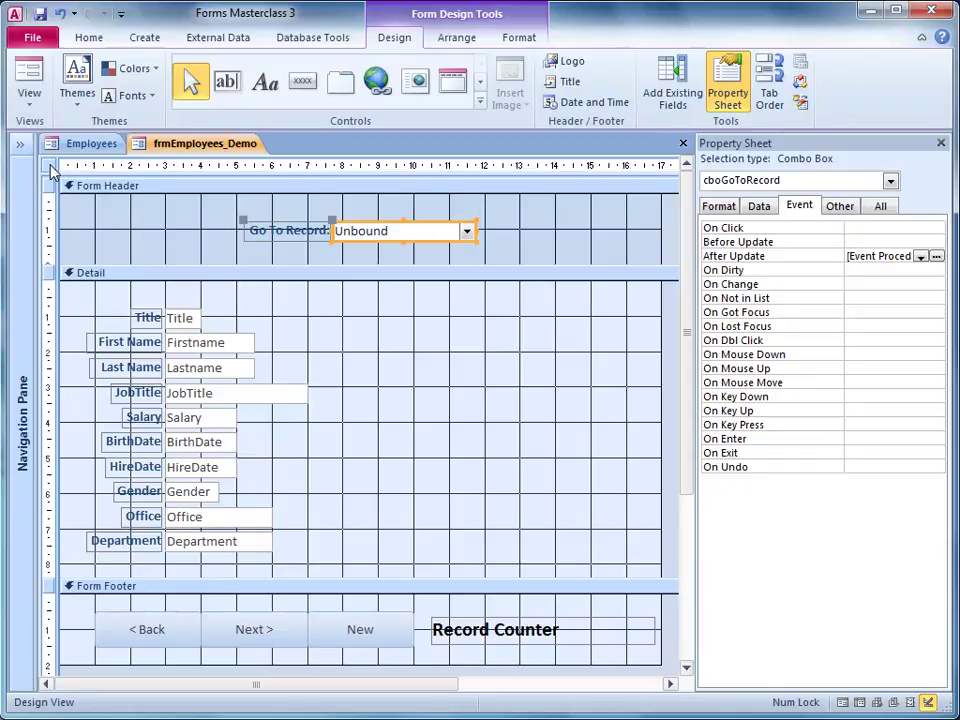
pyautogui.click(49, 166)
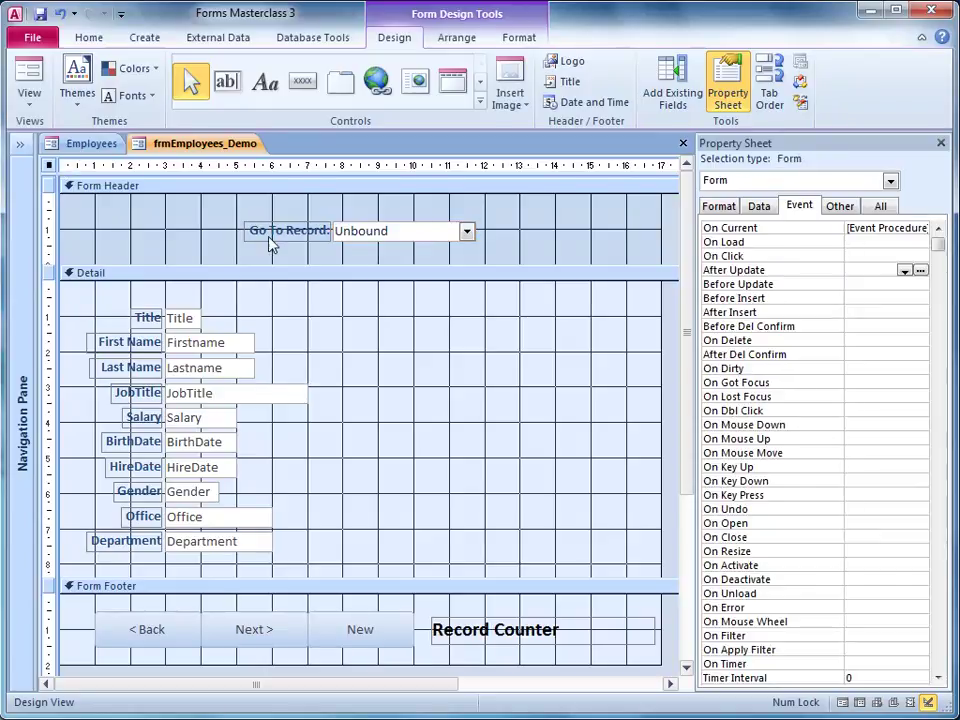
pyautogui.click(814, 231)
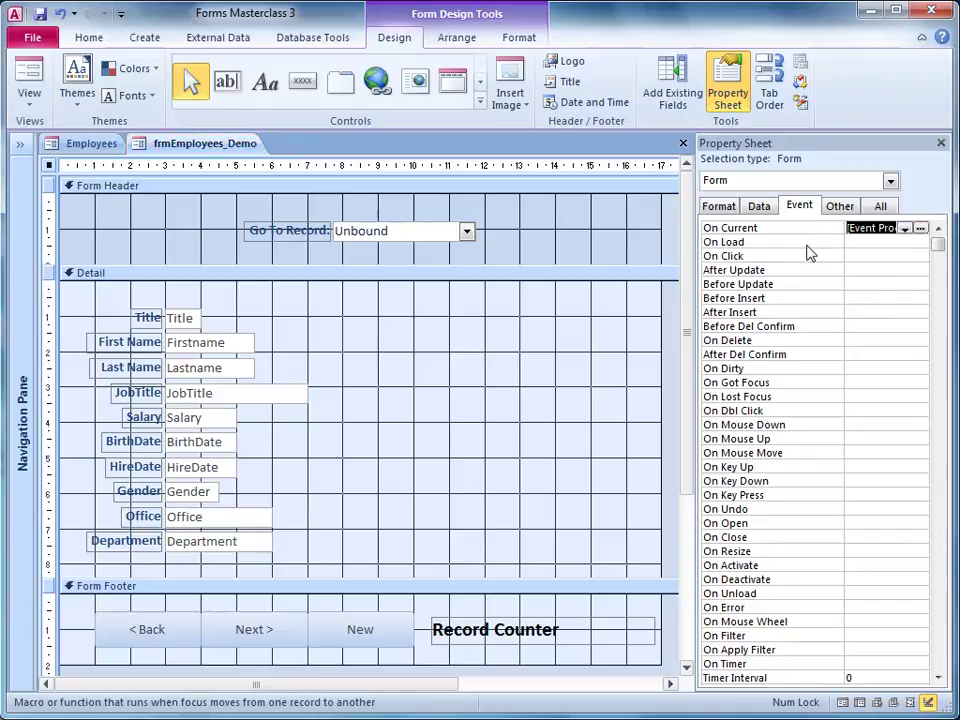
pyautogui.click(920, 228)
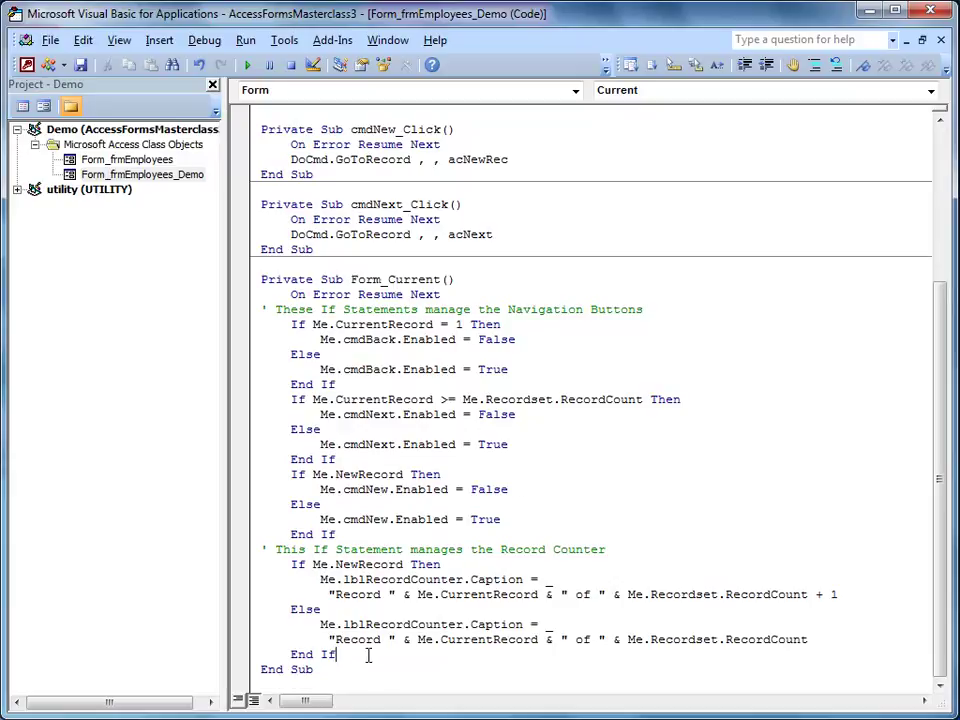
# Add the line Me.cboGoToRecord.Value = Me.EmployeeID.Value after the last End If in the Form_Current procedure.
pyautogui.press('Return')
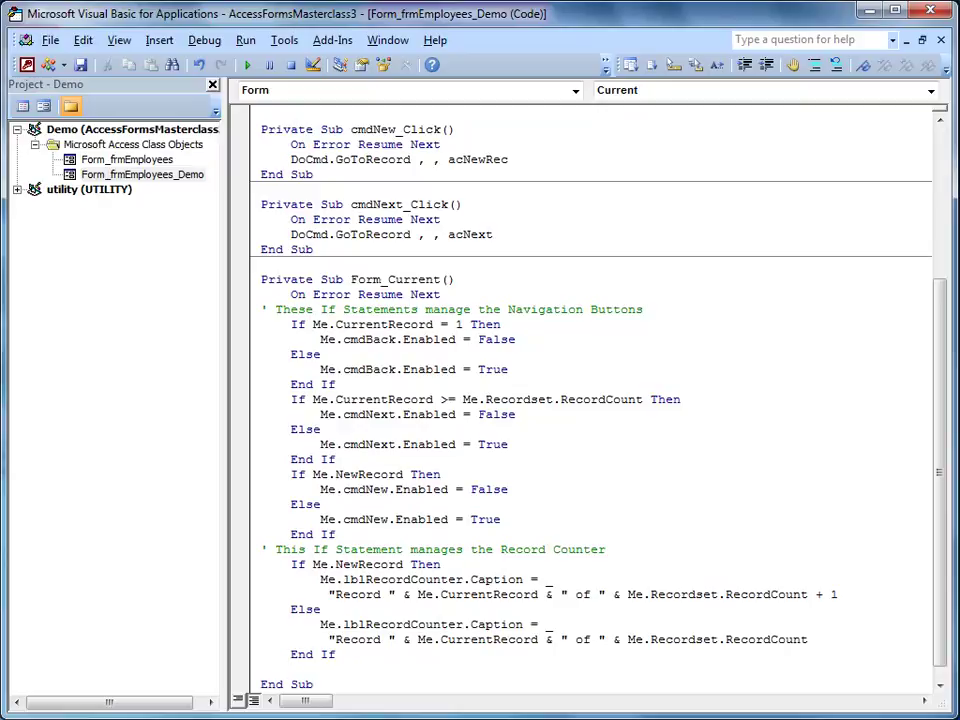
pyautogui.write('me.cbo')
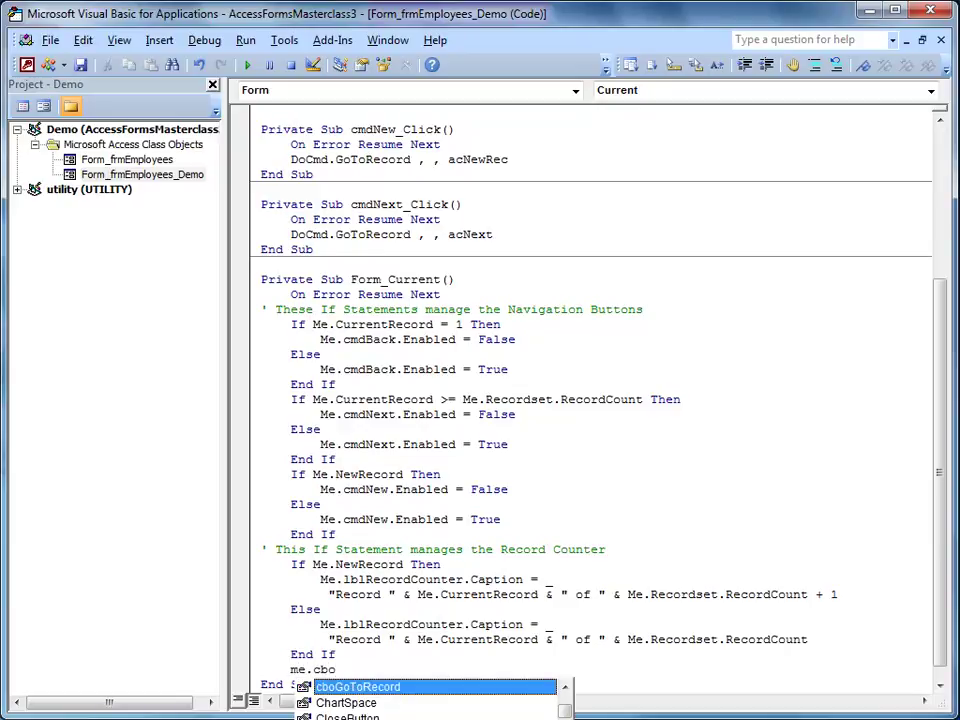
pyautogui.write('GoToRecord.value = ')
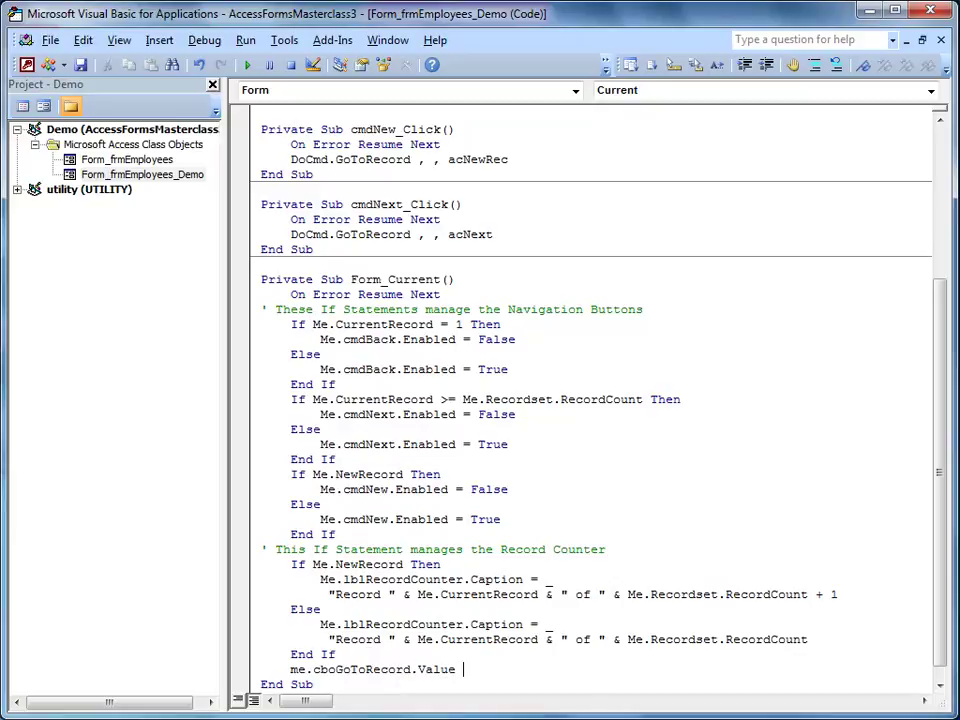
pyautogui.write('.e.')
pyautogui.press('BackSpace')
pyautogui.press('BackSpace')
pyautogui.press('BackSpace')
pyautogui.write('me.')
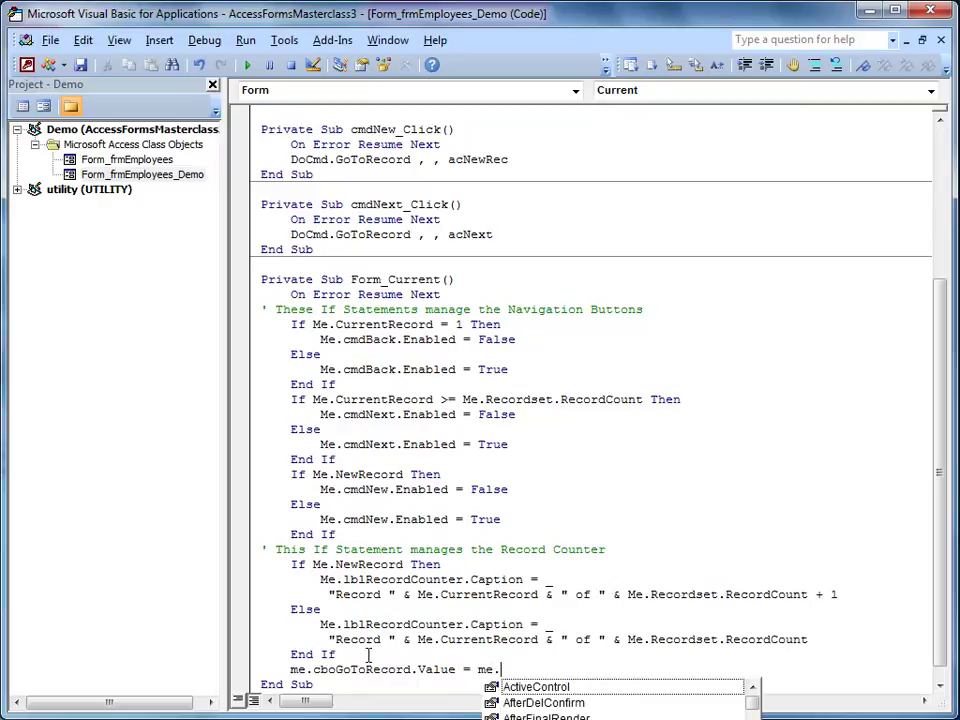
pyautogui.write('em')
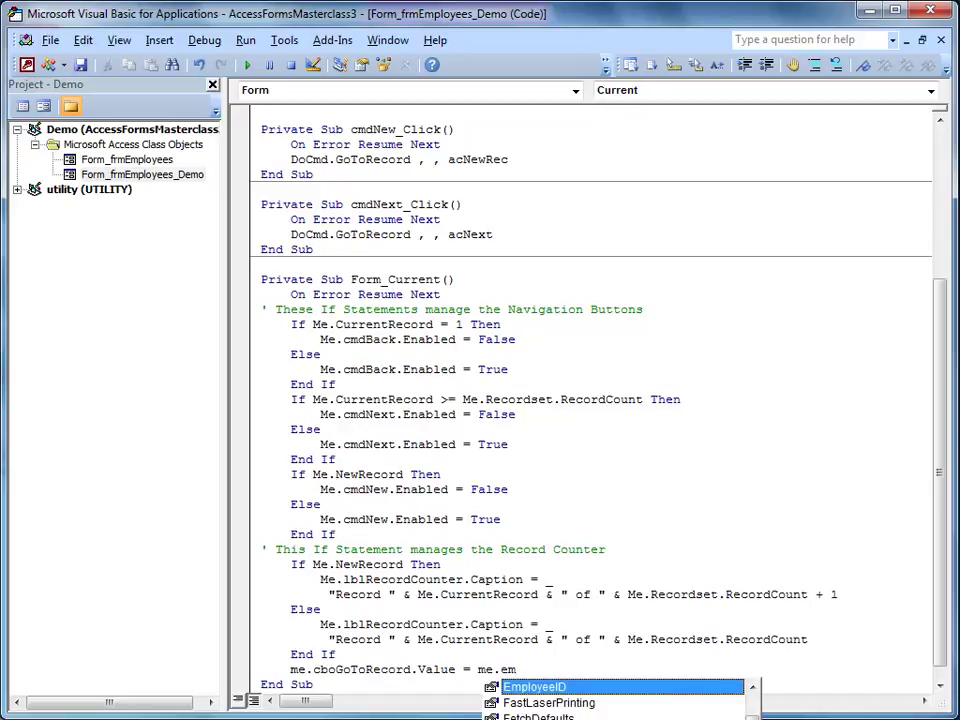
pyautogui.write('ployeeID.value')
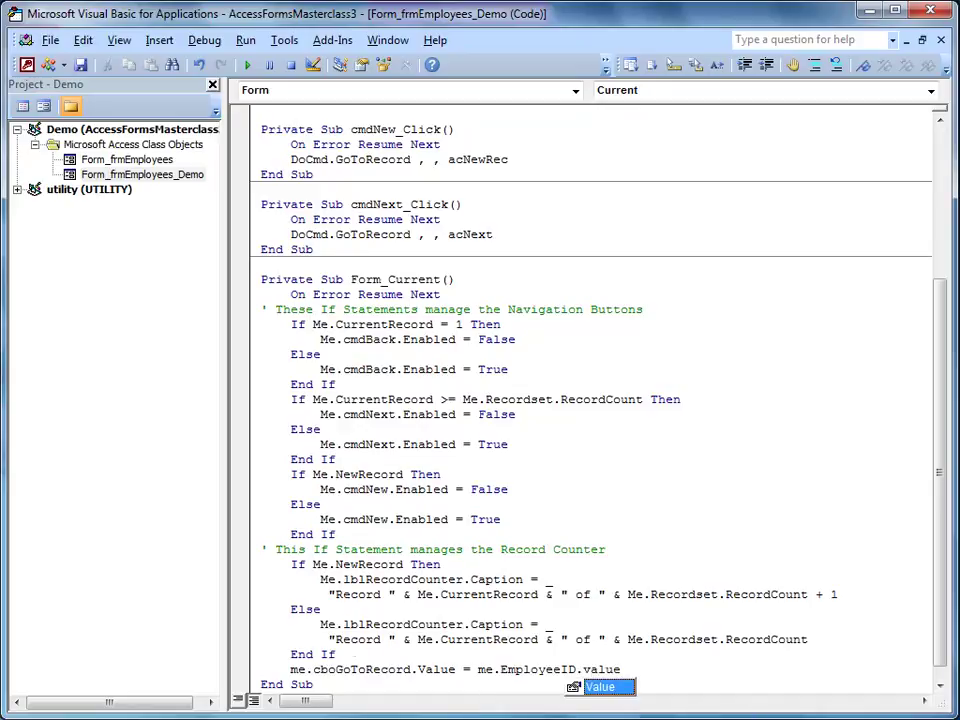
pyautogui.click(392, 687)
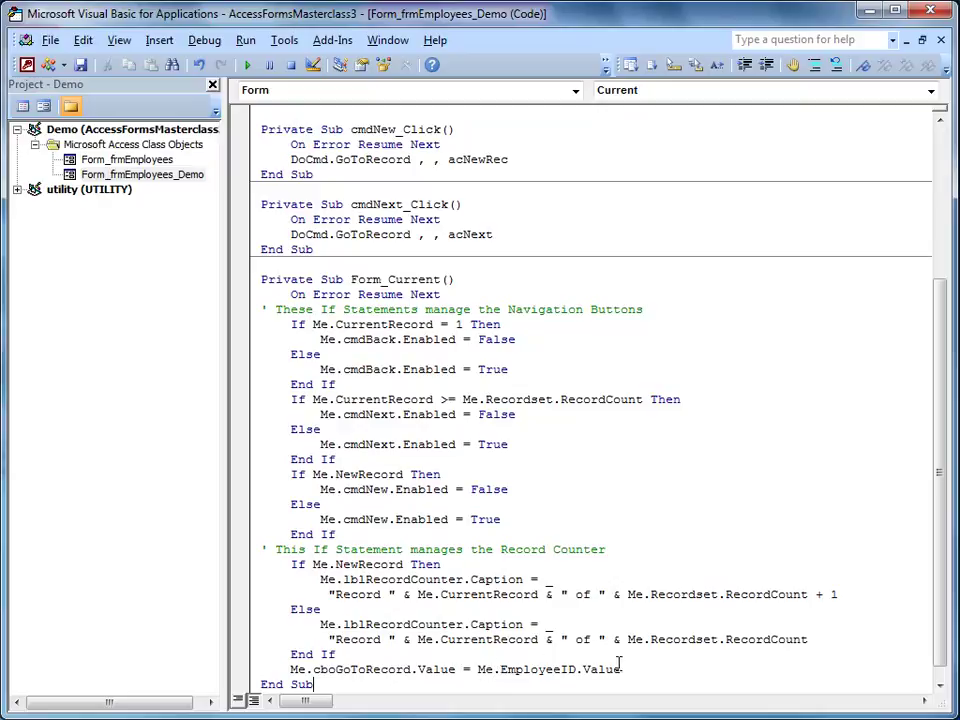
# Compile the Demo project's code, then return to Access and show the form in Form View.
pyautogui.click(204, 40)
pyautogui.click(237, 62)
pyautogui.click(28, 64)
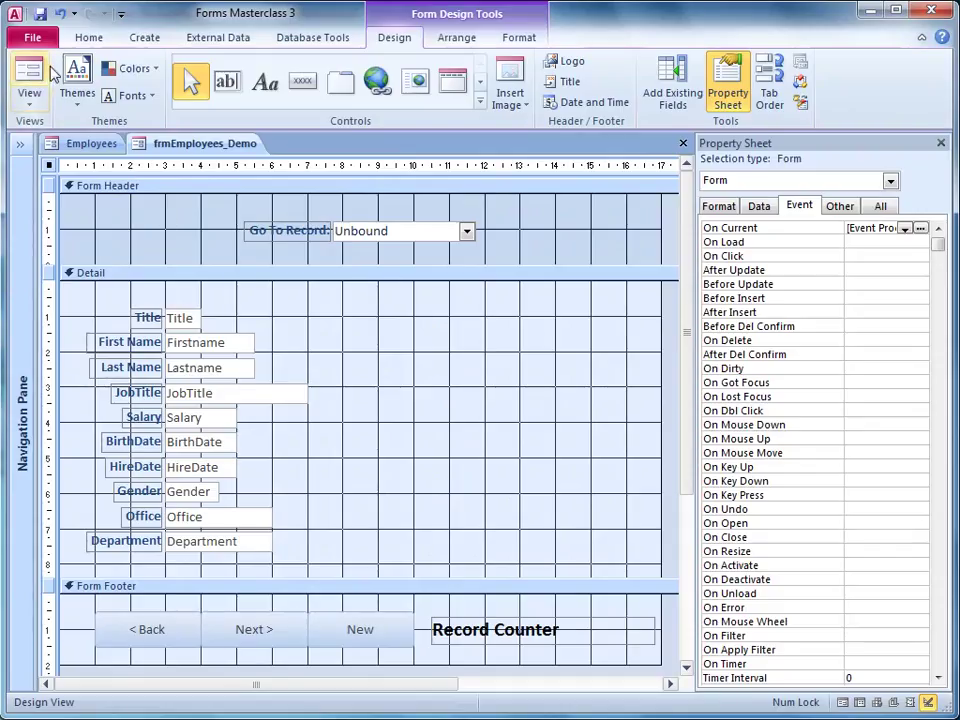
pyautogui.click(31, 72)
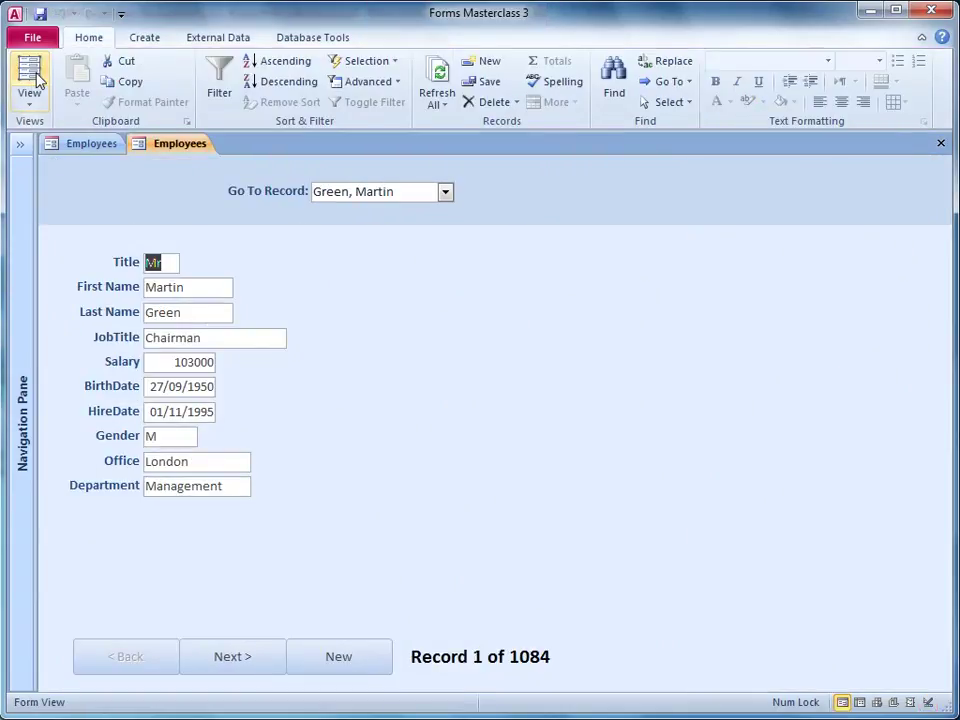
# Choose an employee whose surname begins with H in Go To Record and step ten records forward to check the box's synchronization.
pyautogui.click(446, 196)
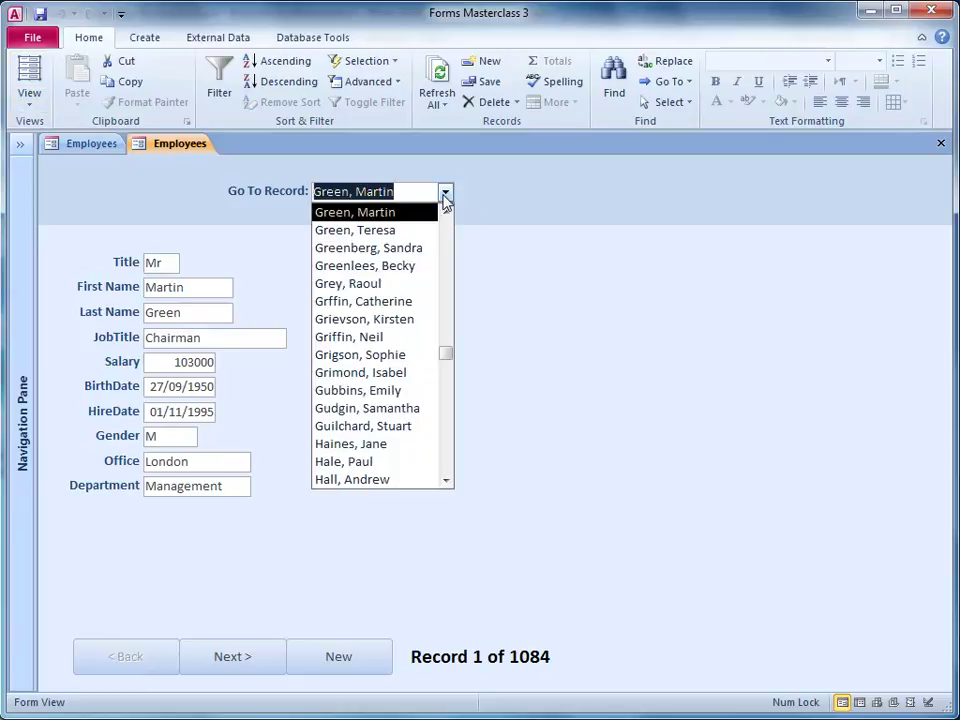
pyautogui.click(403, 466)
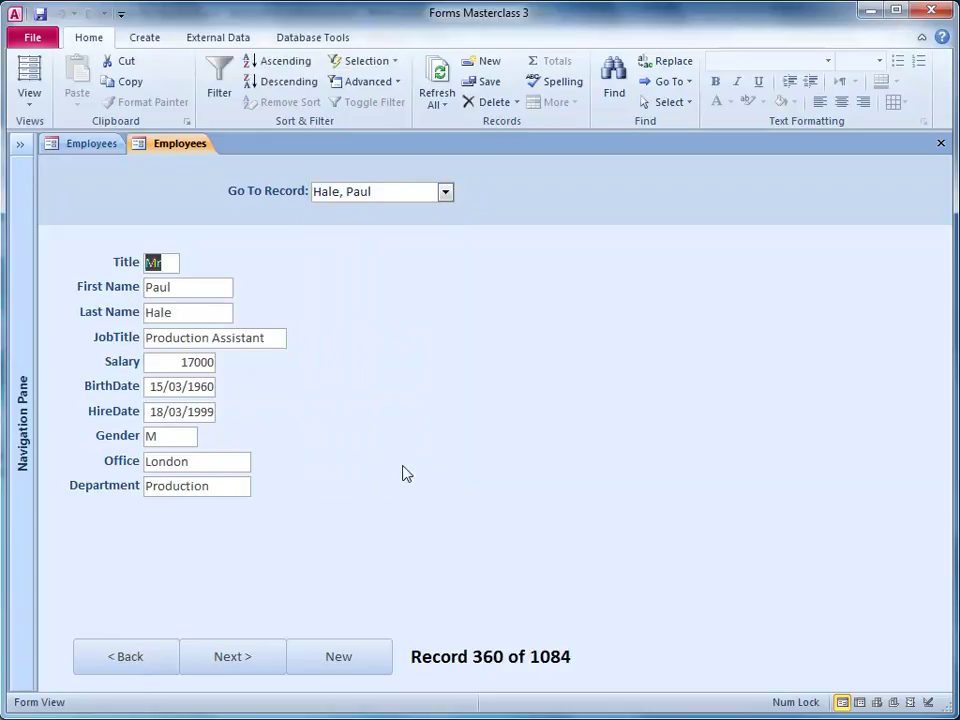
pyautogui.click(232, 657)
pyautogui.click(232, 657)
pyautogui.click(232, 657)
pyautogui.click(252, 667)
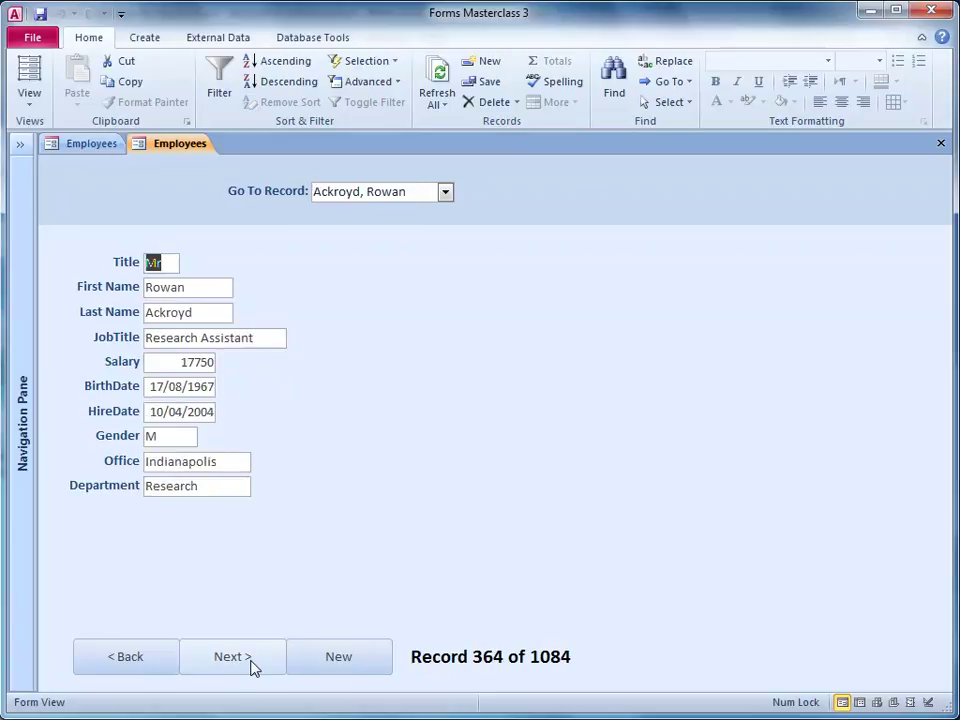
pyautogui.click(252, 667)
pyautogui.click(252, 667)
pyautogui.click(252, 667)
pyautogui.click(252, 667)
pyautogui.click(252, 667)
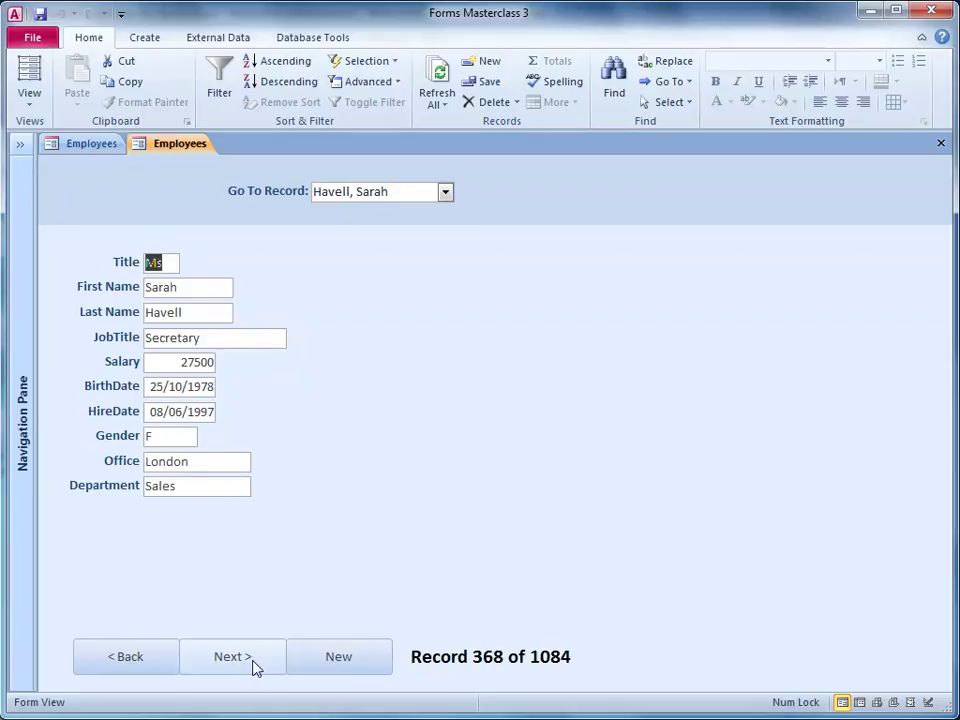
pyautogui.click(252, 667)
pyautogui.click(252, 667)
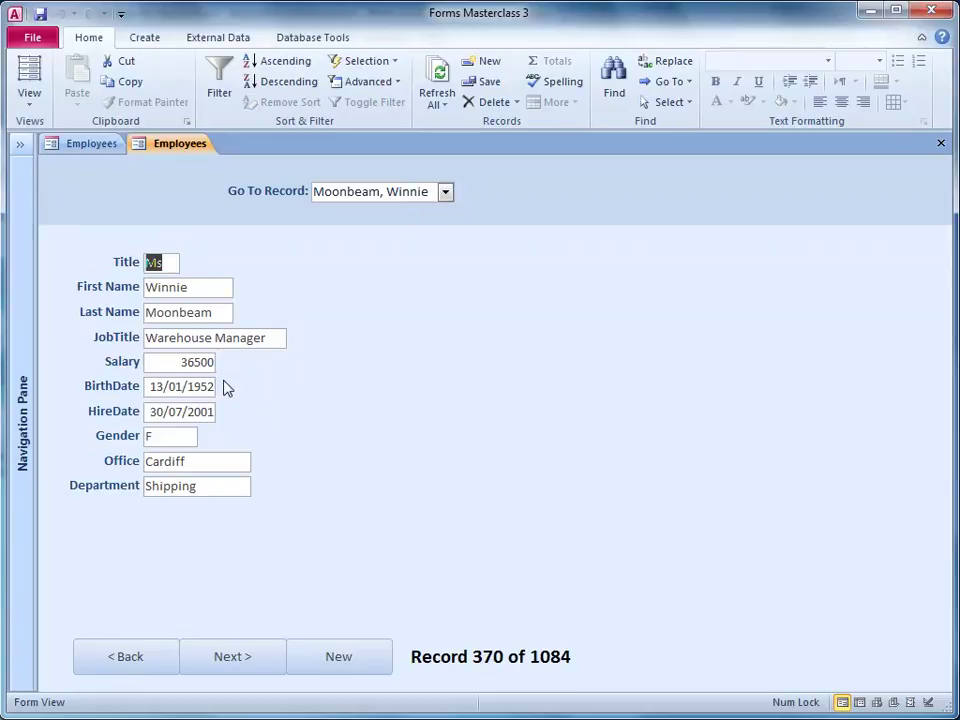
# Test the Go To Record box from a blank new record by choosing the list's second employee and stepping two records forward.
pyautogui.click(350, 669)
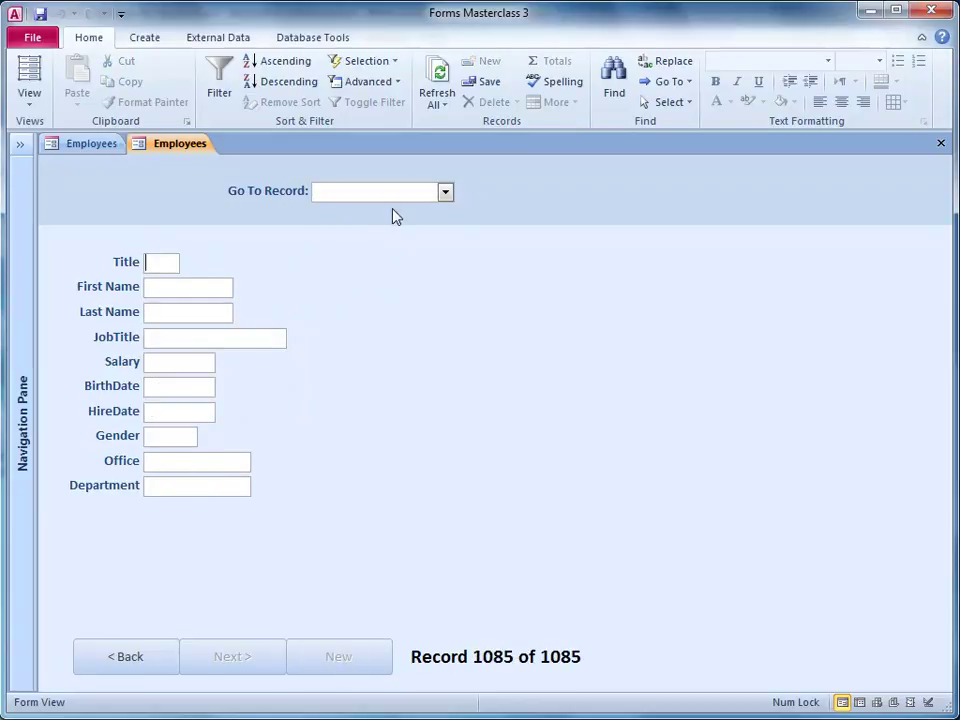
pyautogui.click(445, 192)
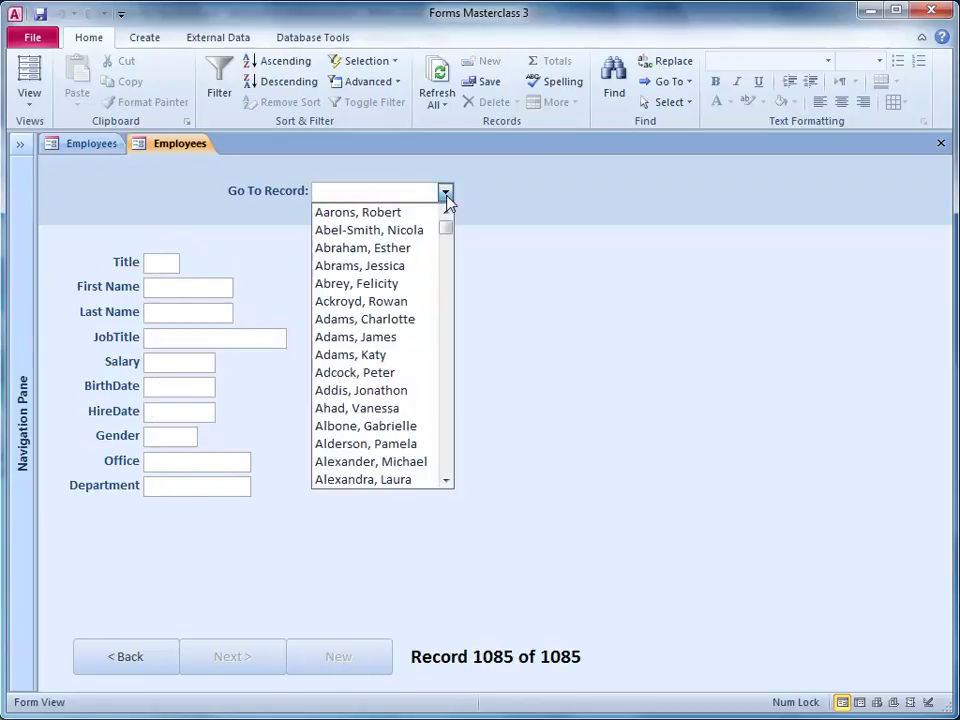
pyautogui.click(385, 230)
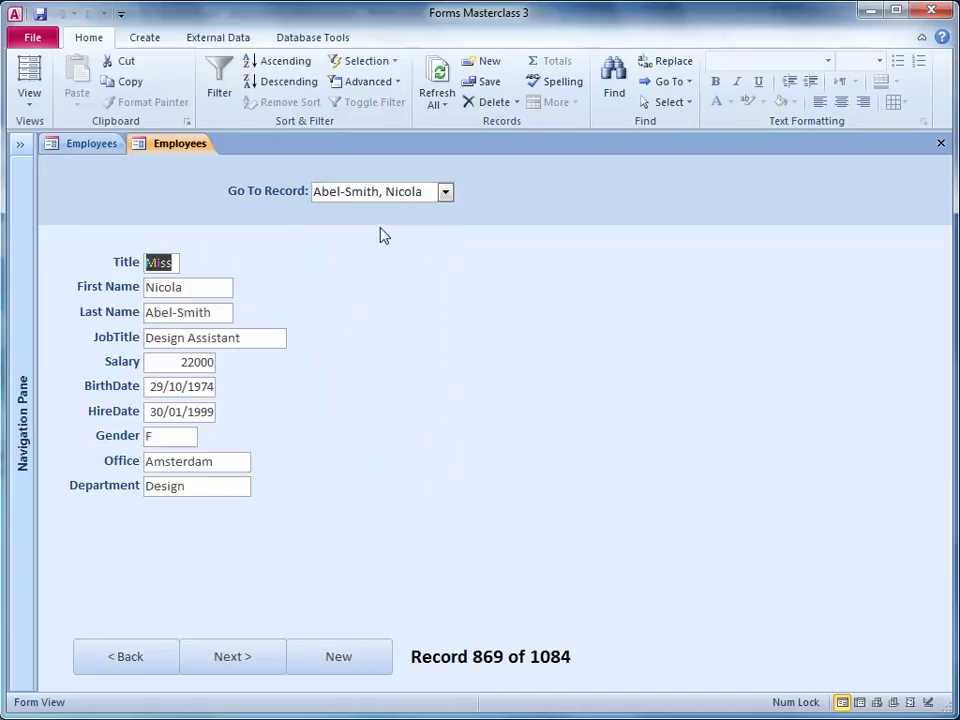
pyautogui.click(237, 664)
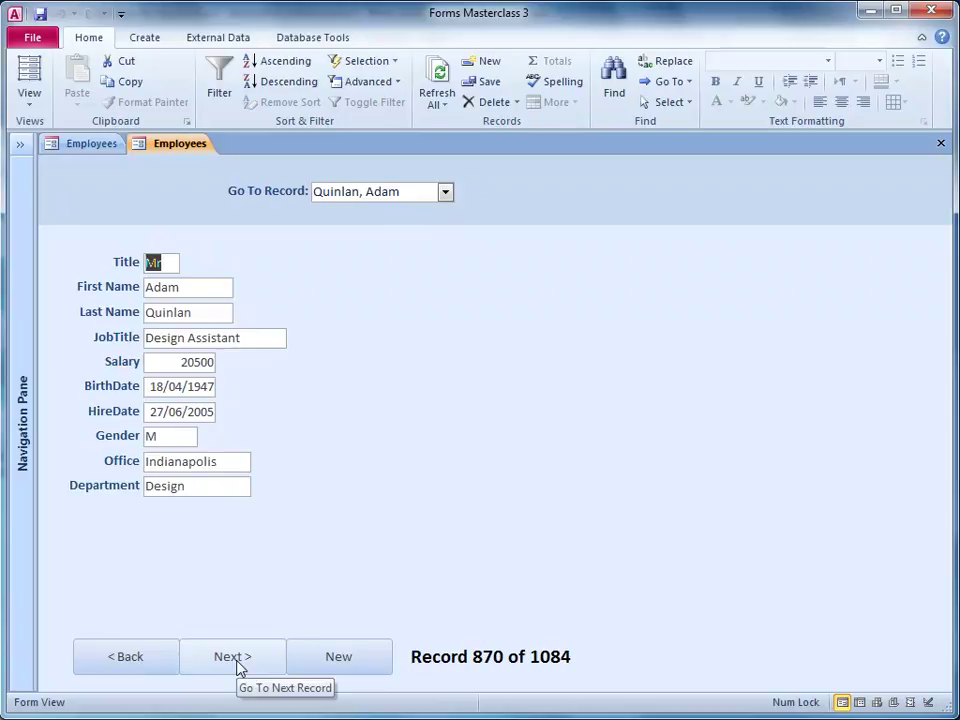
pyautogui.click(233, 657)
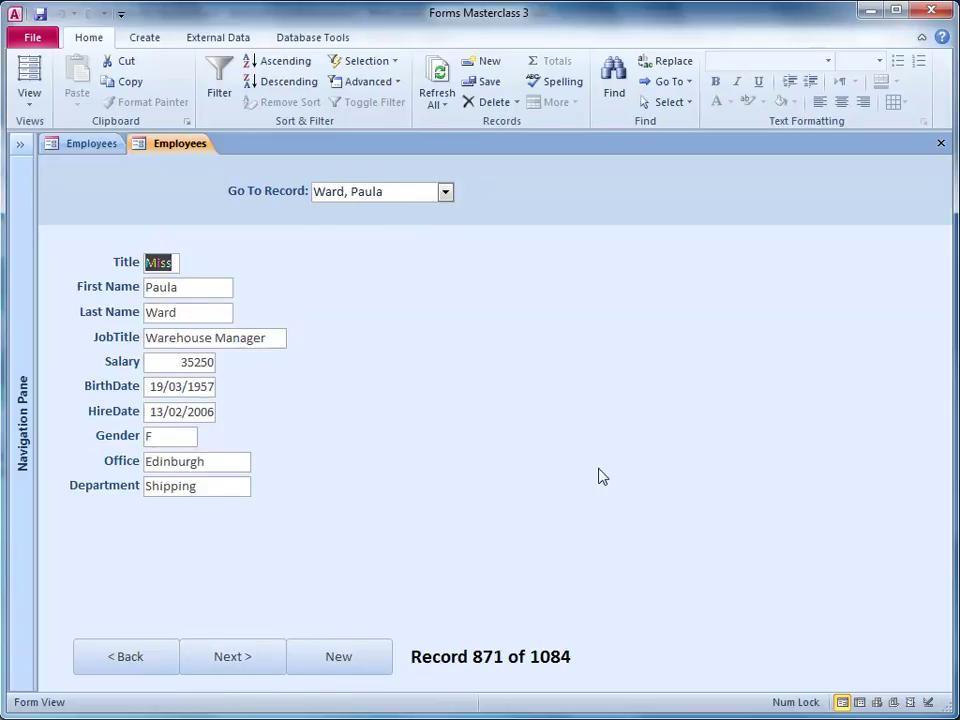